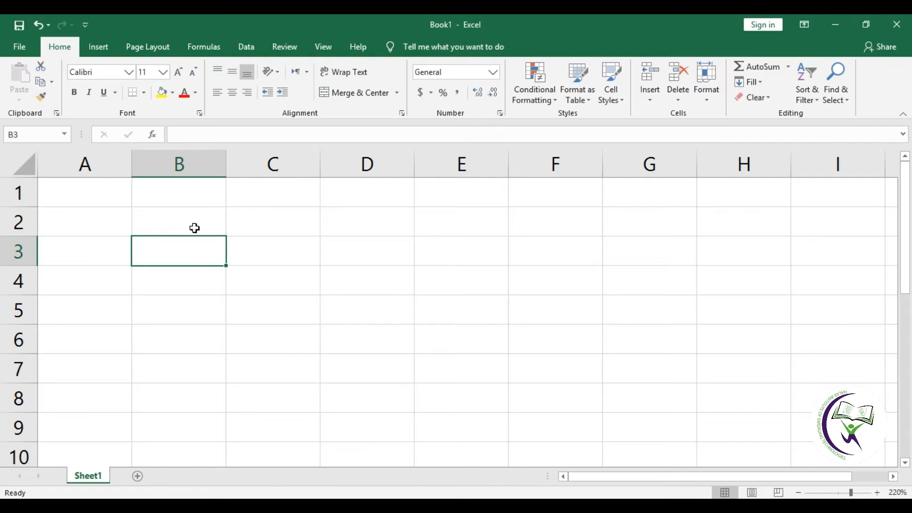
{"action": "left_click", "coordinate": [195, 228]}
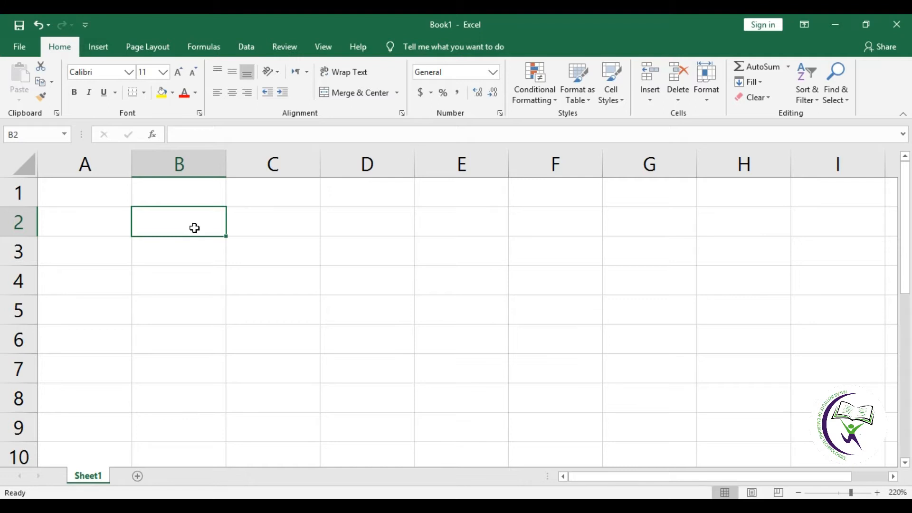
{"action": "left_click", "coordinate": [189, 252]}
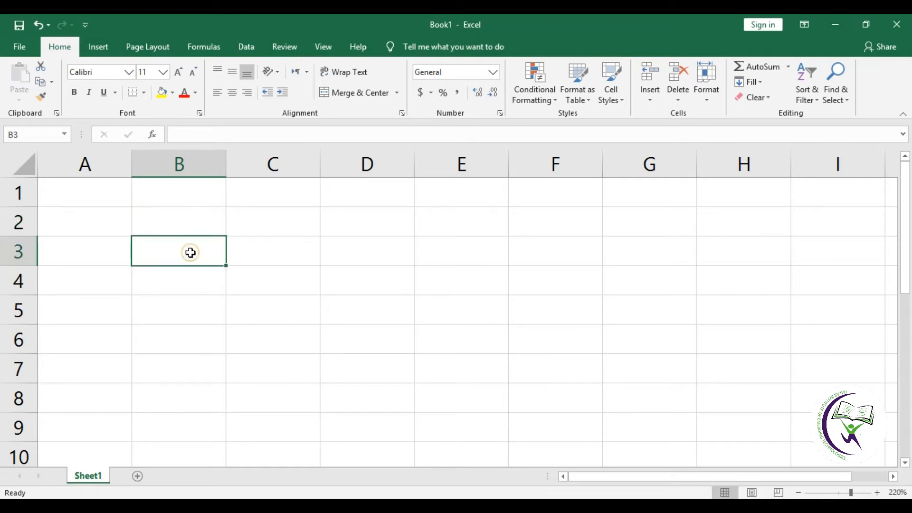
{"action": "left_click", "coordinate": [190, 222]}
{"action": "double_click", "coordinate": [190, 221]}
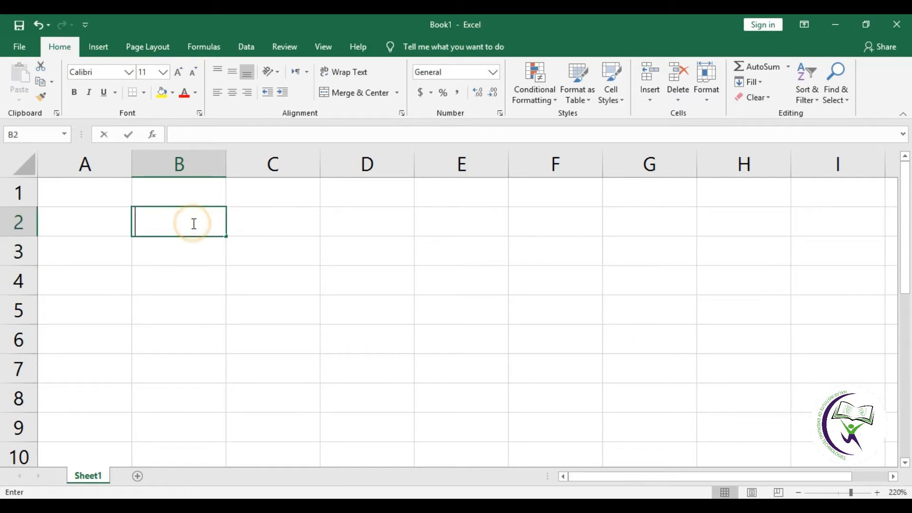
{"action": "left_click", "coordinate": [189, 253]}
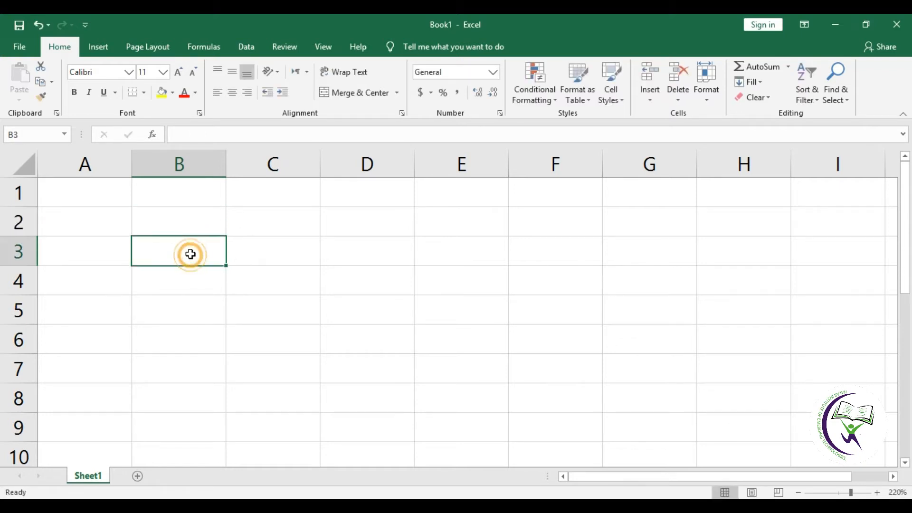
Merge and center cells B2:C2 and enter the title "LEN ( )" in the merged cell.
{"action": "left_click", "coordinate": [191, 220]}
{"action": "left_click_drag", "start_coordinate": [191, 221], "coordinate": [285, 224]}
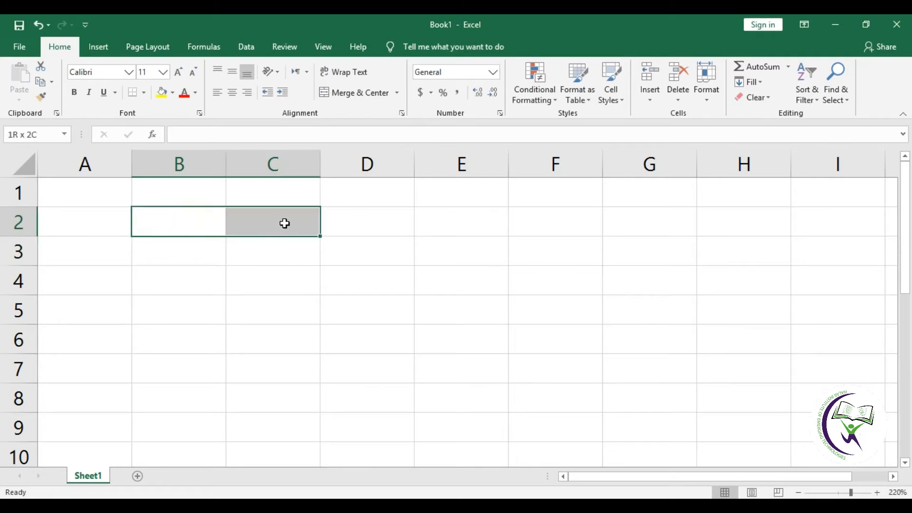
{"action": "left_click", "coordinate": [357, 94]}
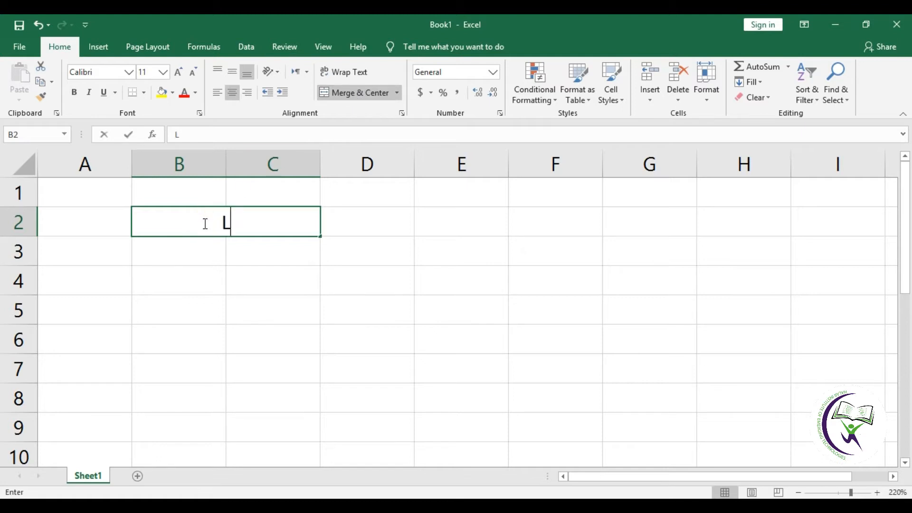
{"action": "type", "text": "LEN "}
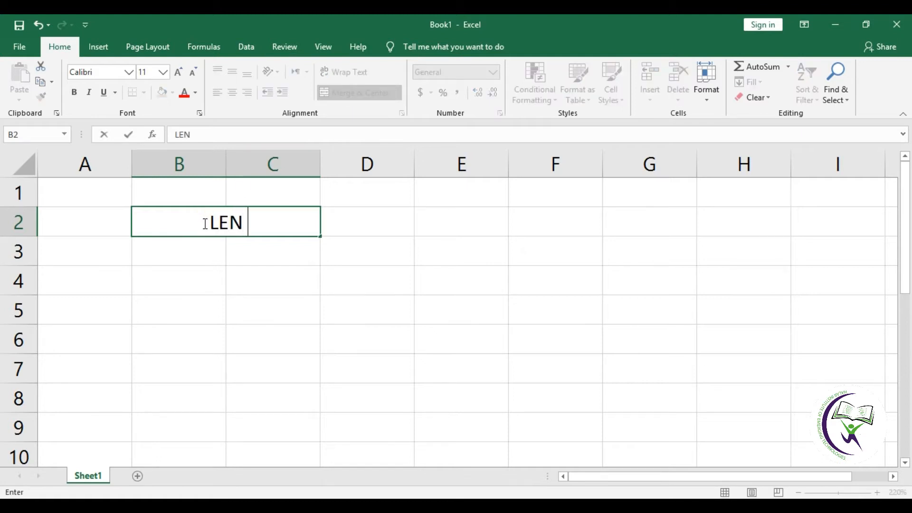
{"action": "type", "text": "( )"}
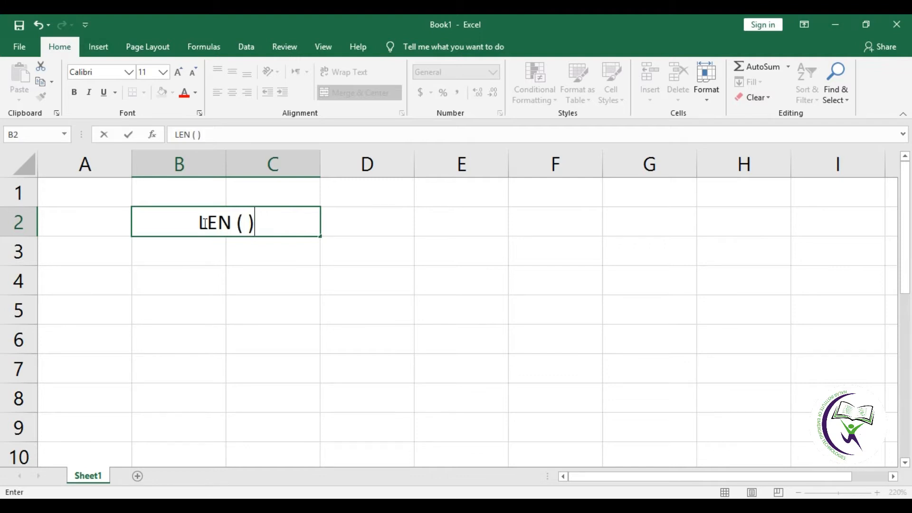
{"action": "left_click", "coordinate": [201, 252]}
Fill the merged "LEN ( )" title cell with a light orange theme color.
{"action": "left_click", "coordinate": [224, 220]}
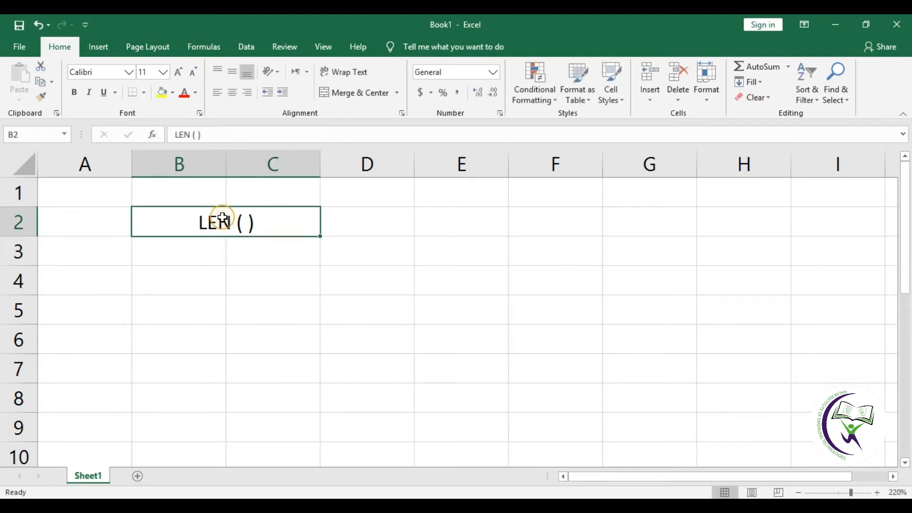
{"action": "left_click", "coordinate": [173, 93]}
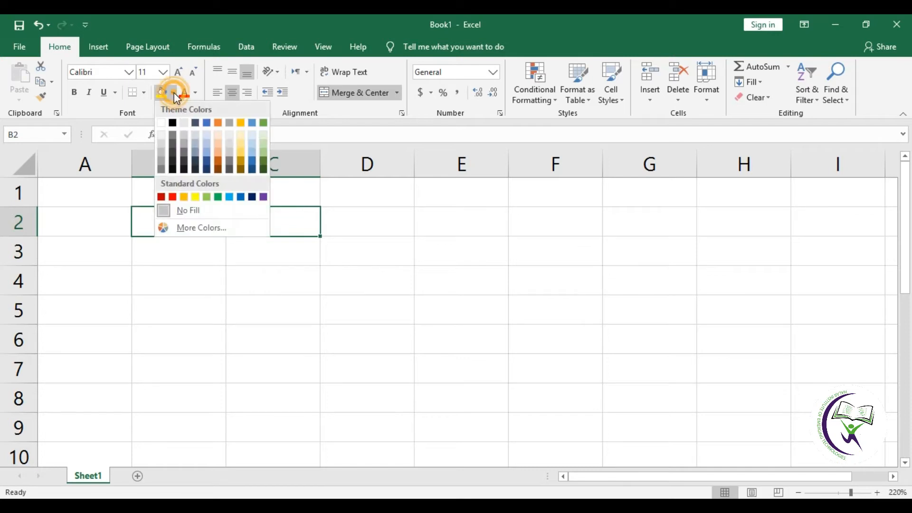
{"action": "left_click", "coordinate": [218, 149]}
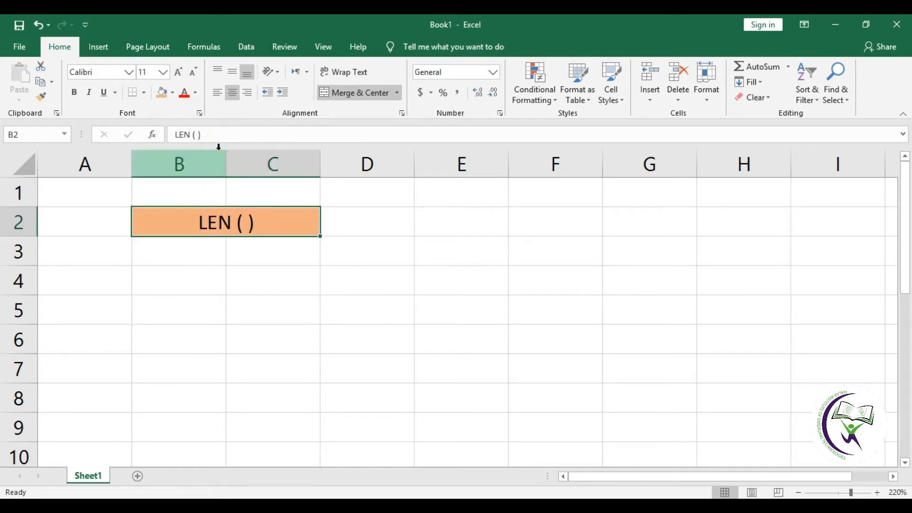
Fill cell C4 with a light green theme color.
{"action": "left_click", "coordinate": [213, 274]}
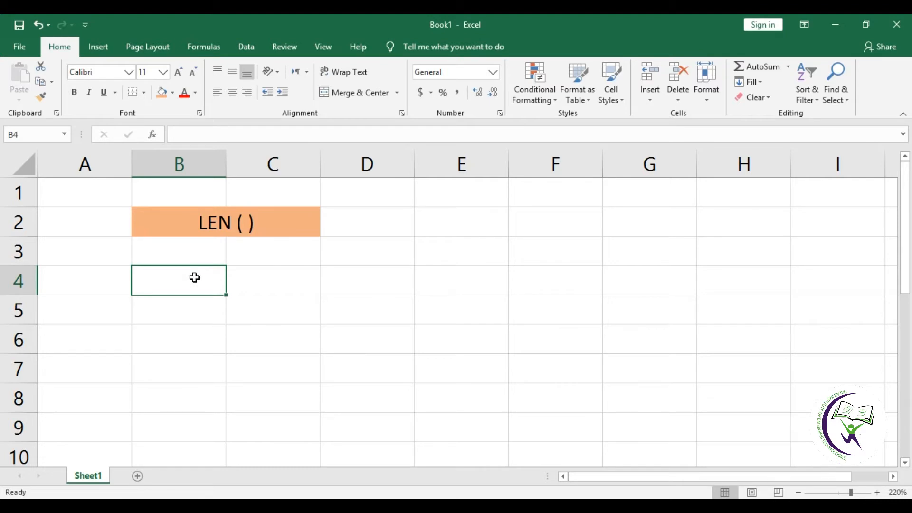
{"action": "left_click", "coordinate": [267, 277]}
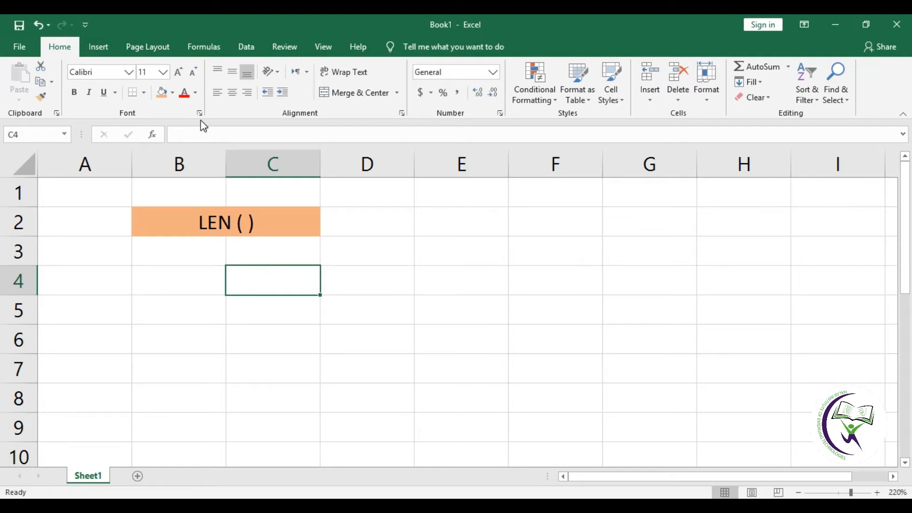
{"action": "left_click", "coordinate": [173, 93]}
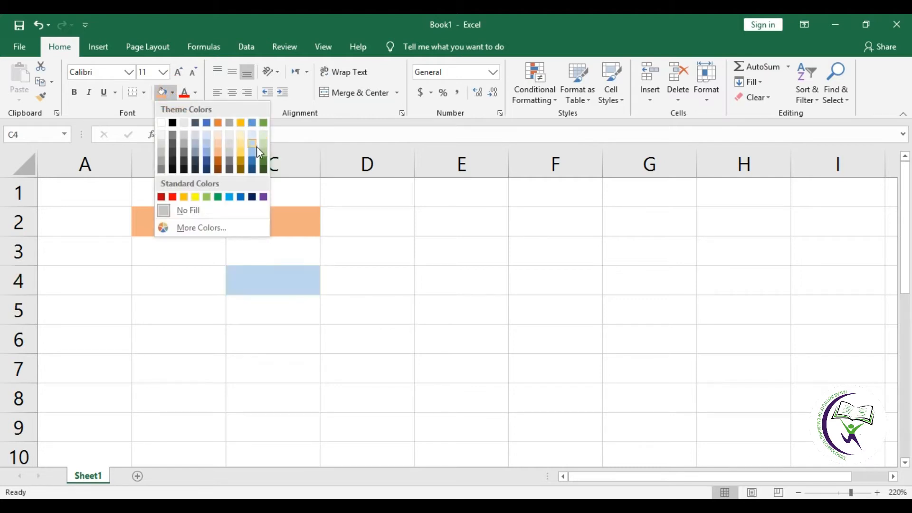
{"action": "left_click", "coordinate": [263, 150]}
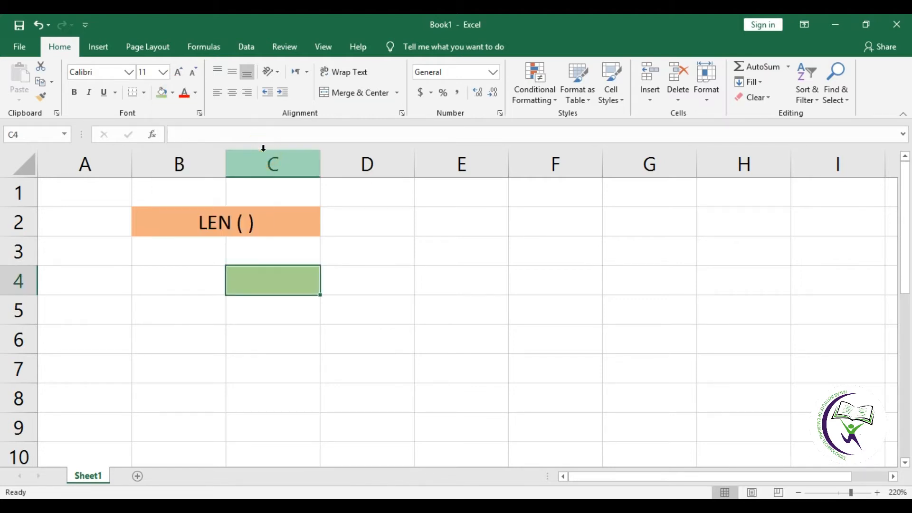
{"action": "left_click", "coordinate": [195, 280]}
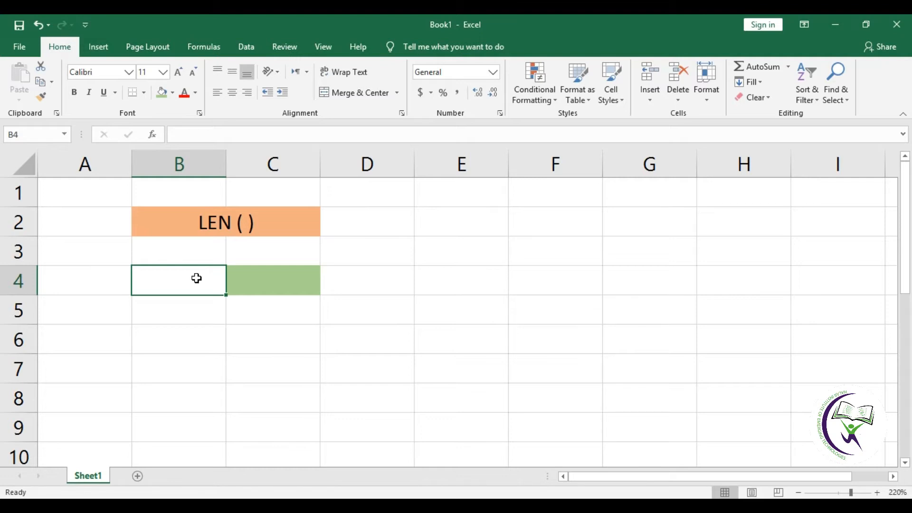
{"action": "left_click", "coordinate": [265, 281]}
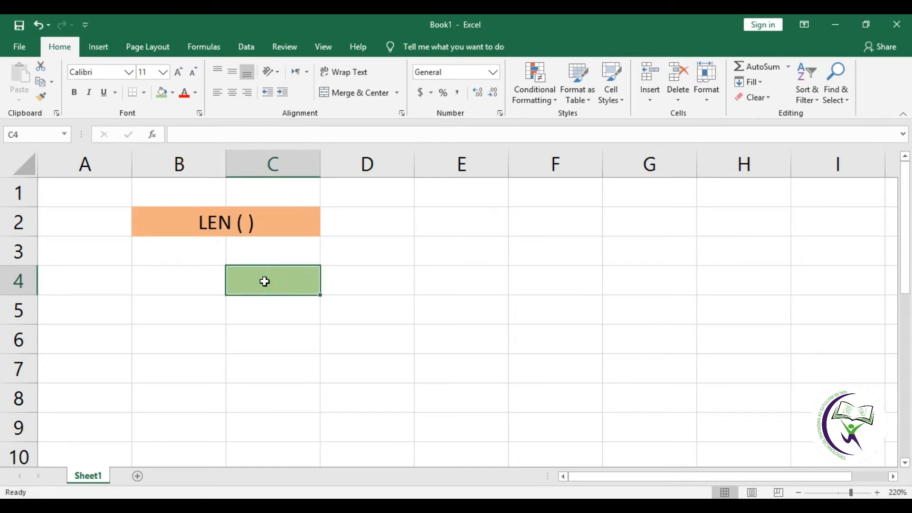
{"action": "left_click", "coordinate": [183, 279]}
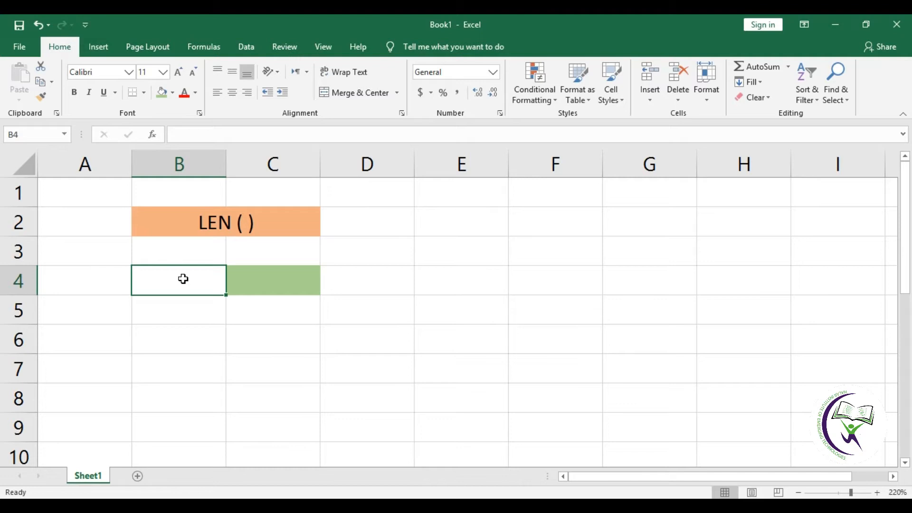
{"action": "left_click", "coordinate": [273, 282]}
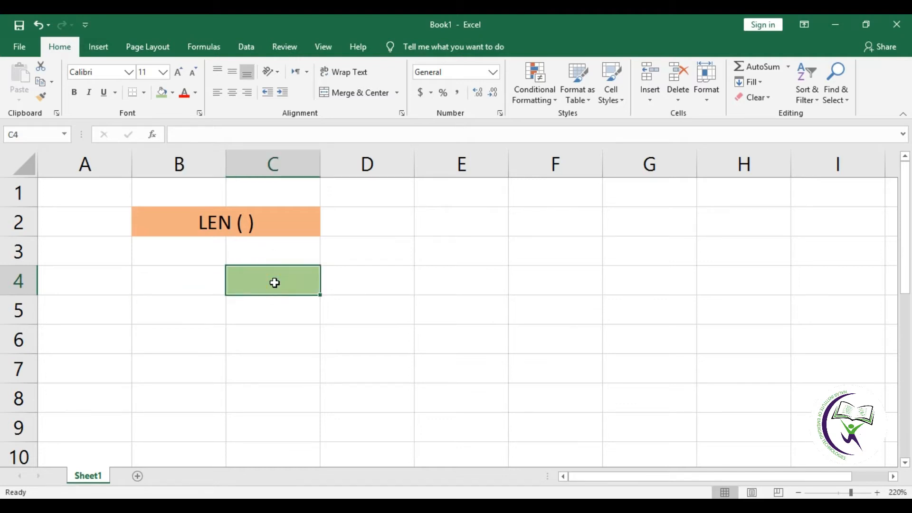
Enter the sample text "Sukkur" in cell B4.
{"action": "left_click", "coordinate": [202, 282]}
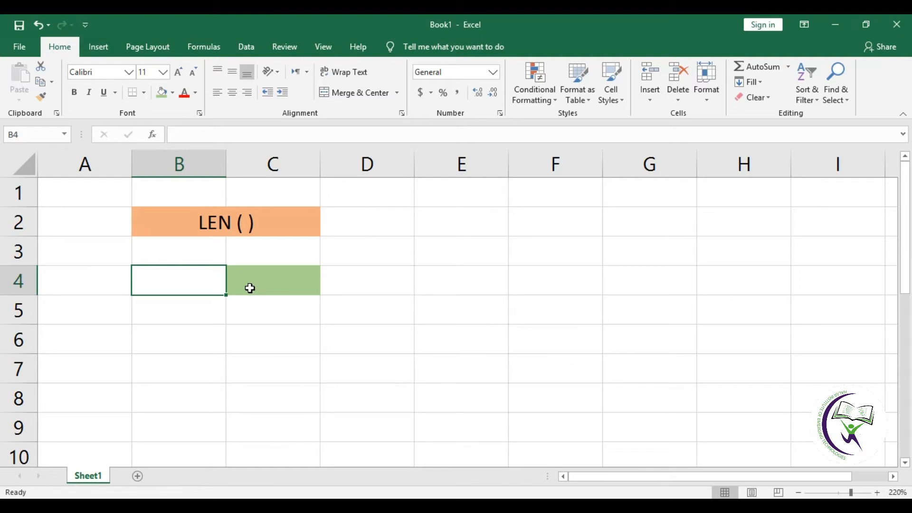
{"action": "type", "text": "Sukkur"}
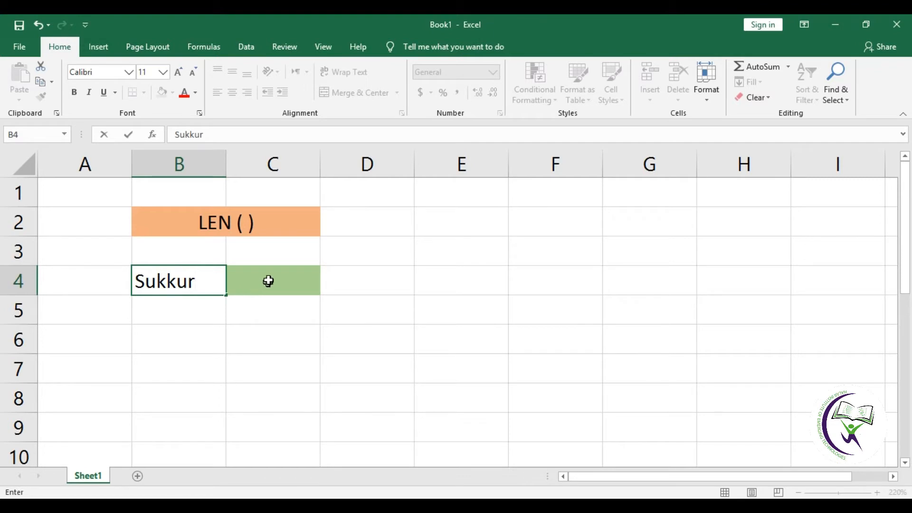
{"action": "left_click", "coordinate": [269, 282]}
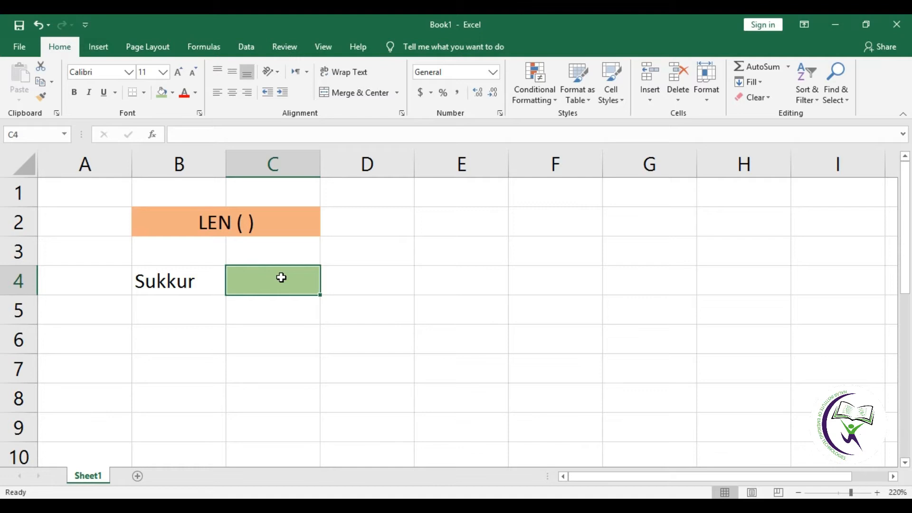
Enter the formula =LEN(B4) in cell C4 to count the characters of the text in B4.
{"action": "type", "text": "="}
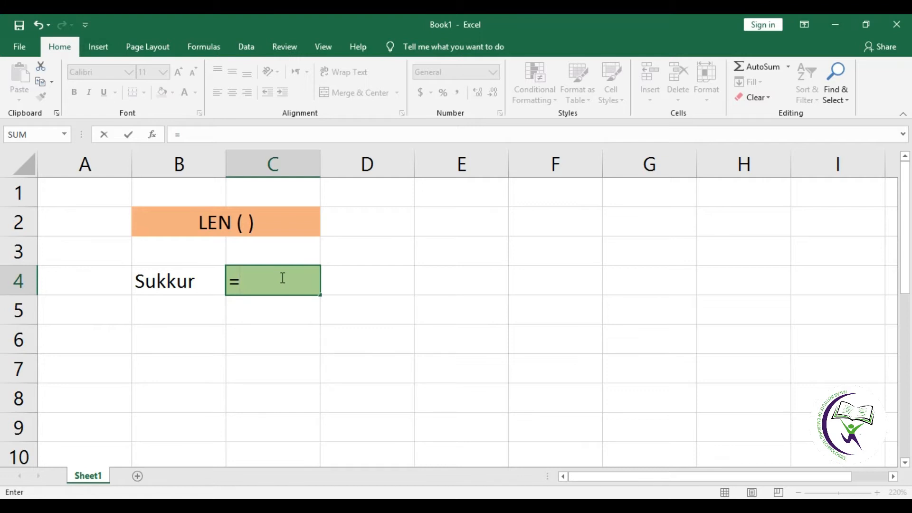
{"action": "type", "text": "Len"}
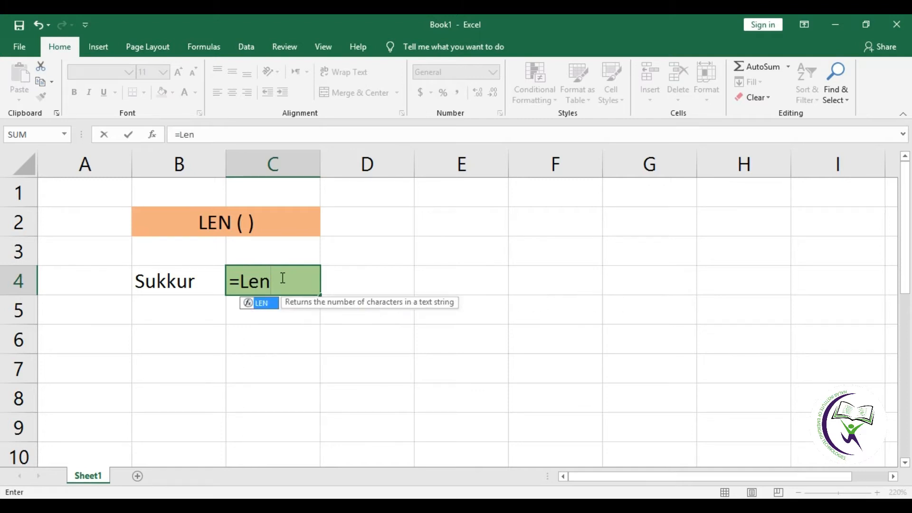
{"action": "type", "text": "("}
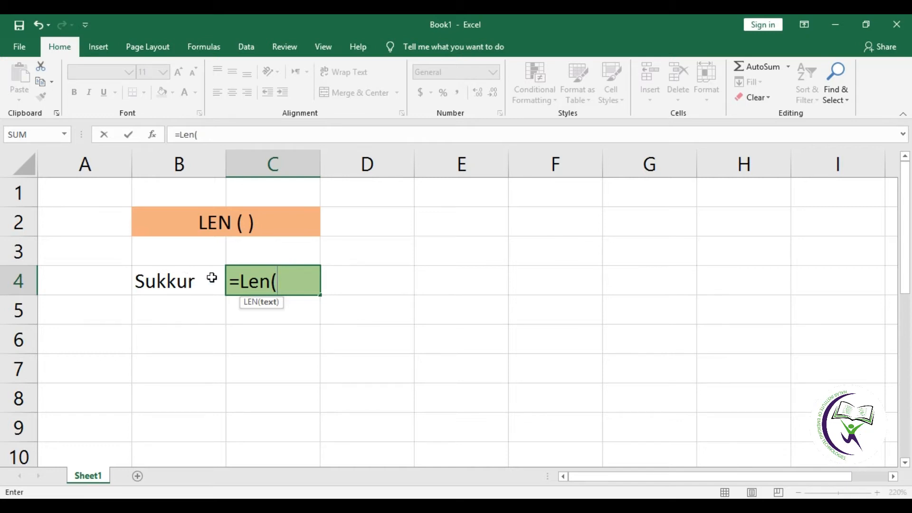
{"action": "left_click_drag", "start_coordinate": [281, 280], "coordinate": [175, 285]}
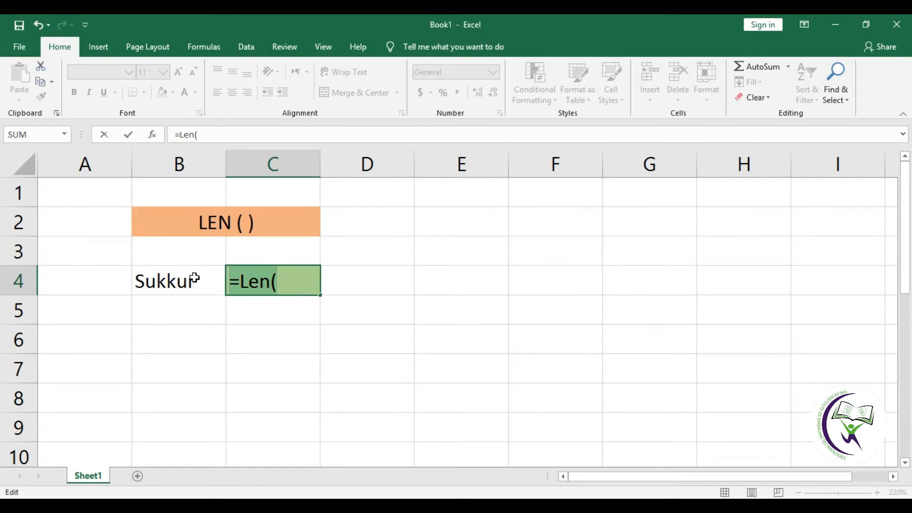
{"action": "left_click", "coordinate": [195, 279]}
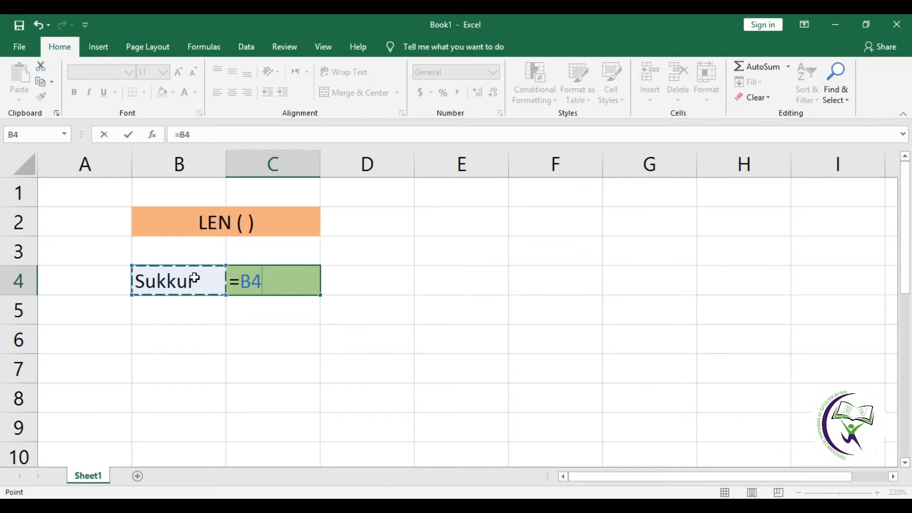
{"action": "key", "text": "BackSpace"}
{"action": "key", "text": "BackSpace"}
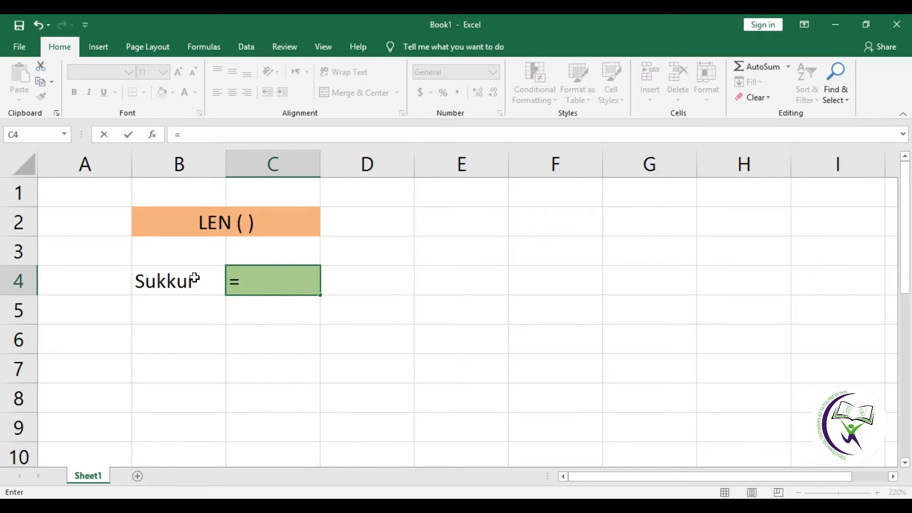
{"action": "type", "text": "Len"}
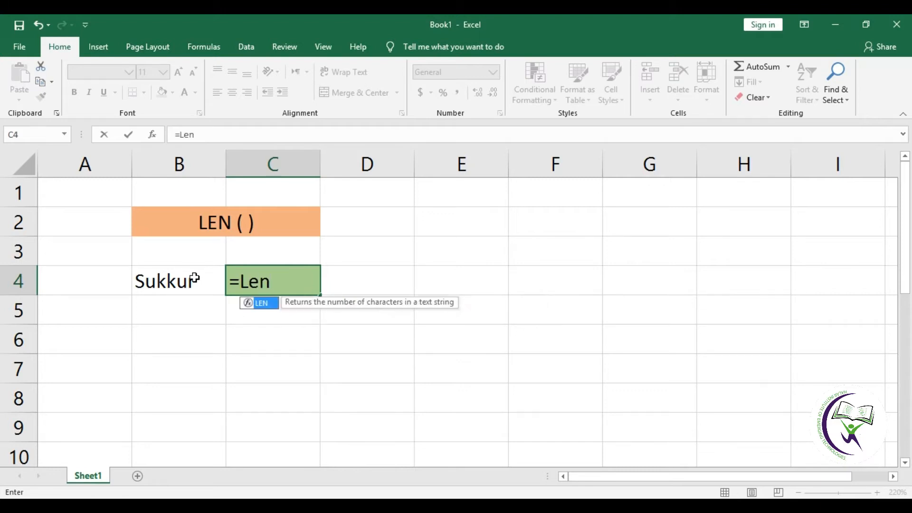
{"action": "type", "text": "("}
{"action": "left_click", "coordinate": [190, 280]}
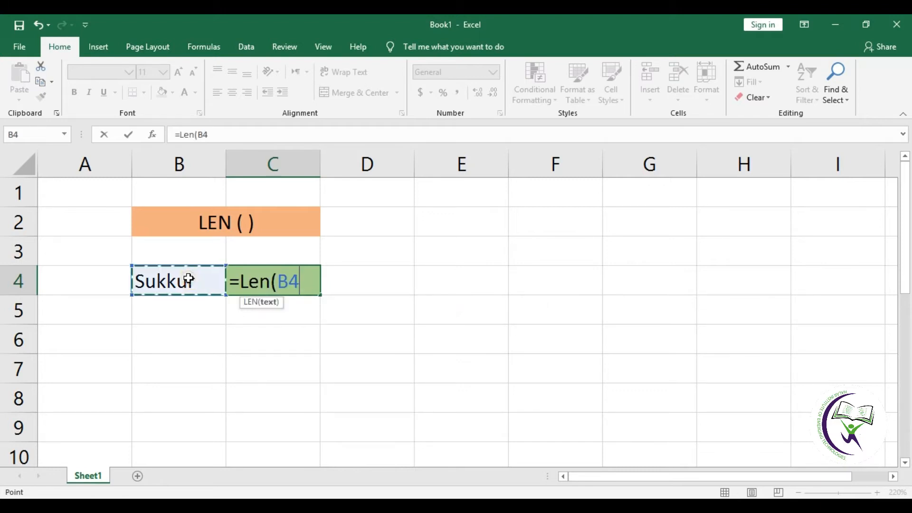
{"action": "type", "text": ")"}
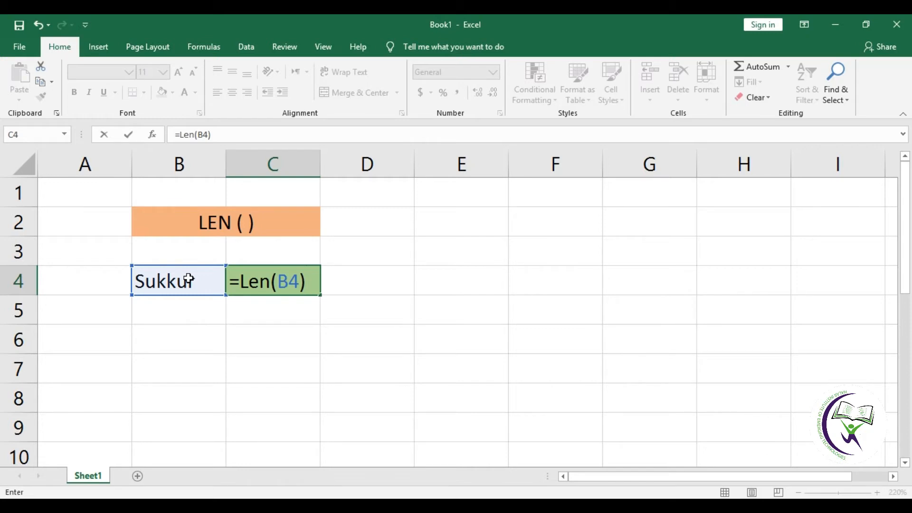
{"action": "key", "text": "Return"}
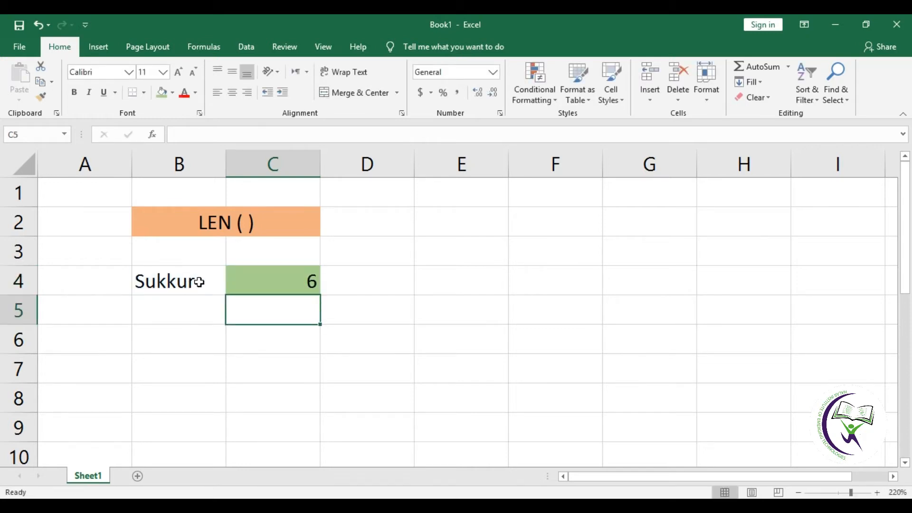
Replace the sample text in cell B4 with "Pakistan" so the LEN formula counts the new word.
{"action": "left_click", "coordinate": [271, 285]}
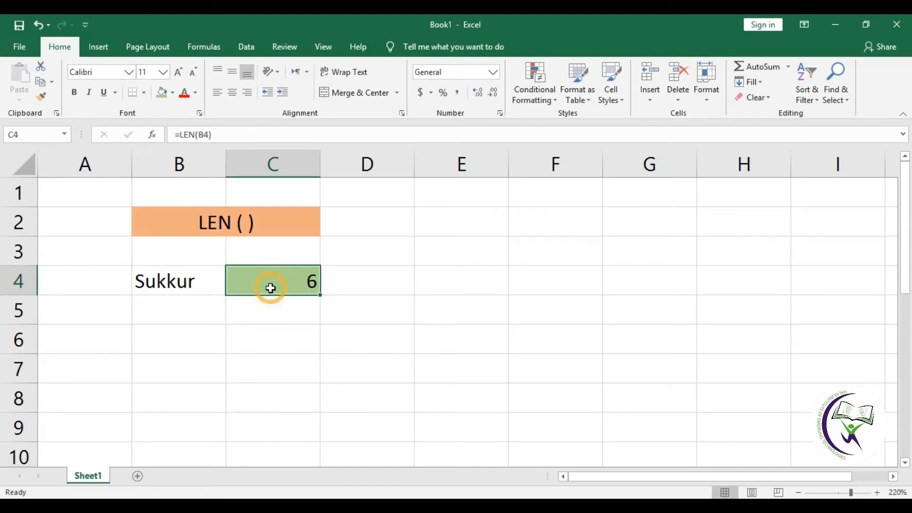
{"action": "left_click", "coordinate": [194, 284]}
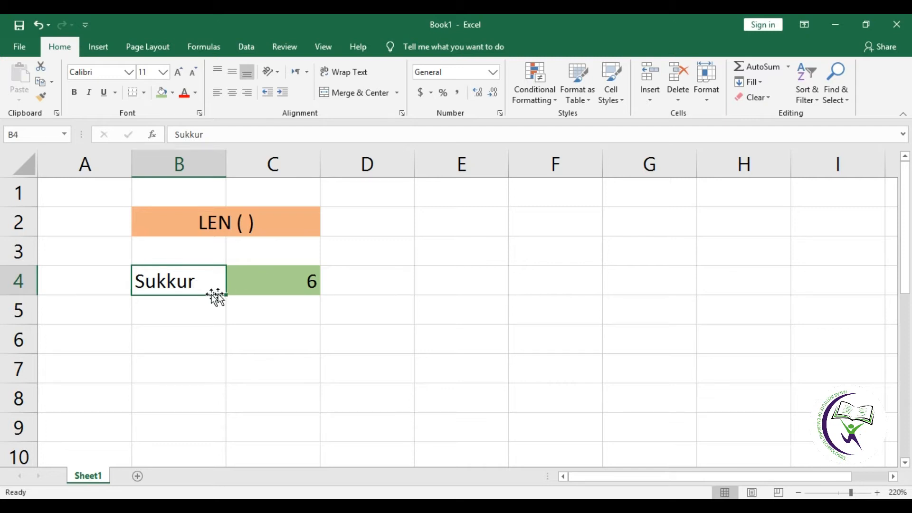
{"action": "type", "text": "P"}
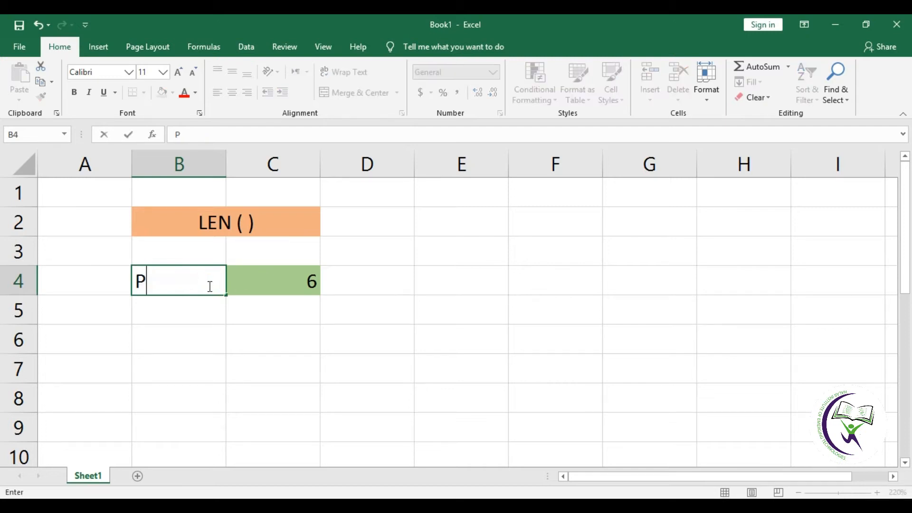
{"action": "type", "text": "akistan"}
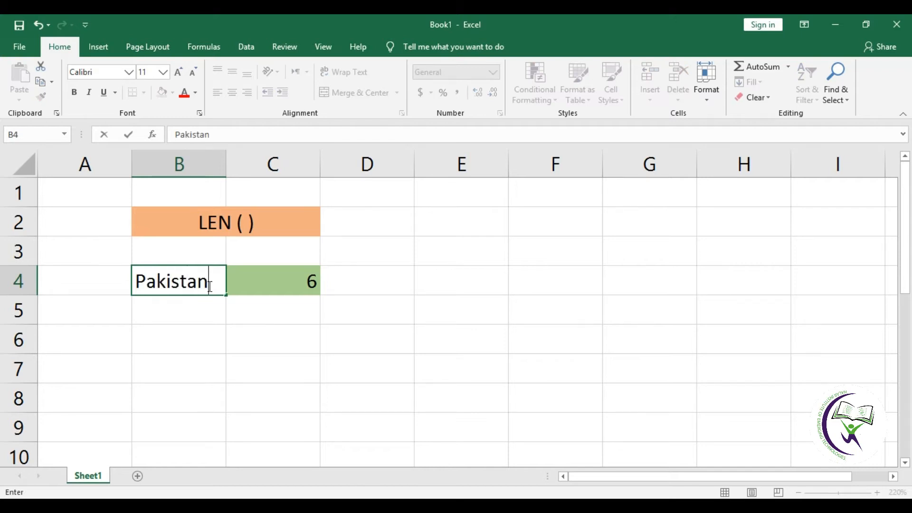
{"action": "key", "text": "Return"}
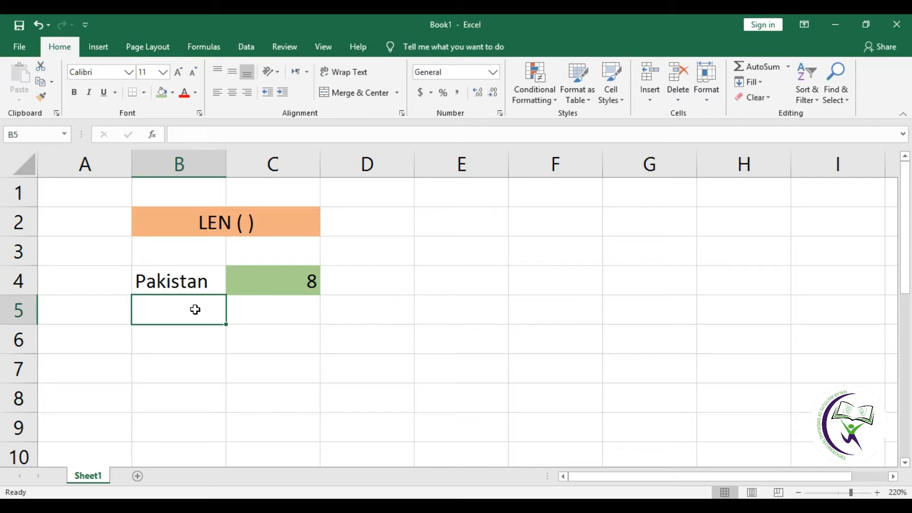
{"action": "left_click", "coordinate": [195, 285]}
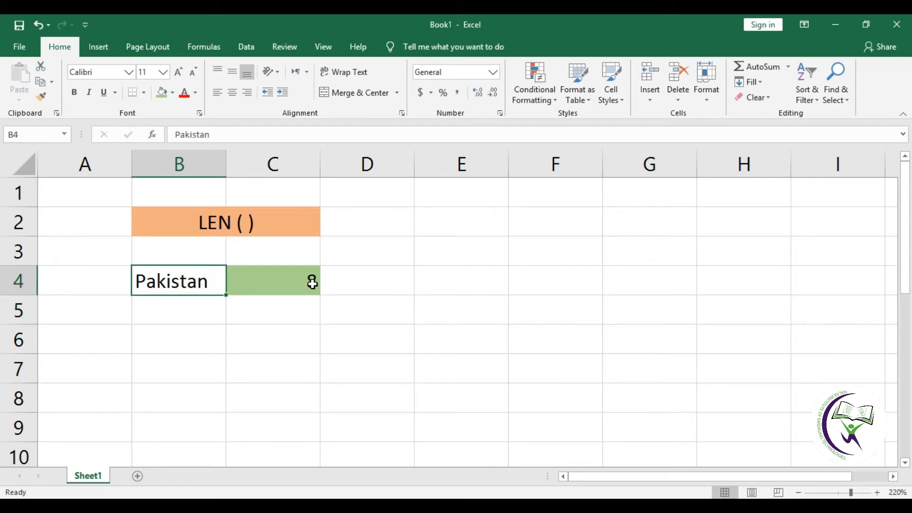
Enter "Halar" as a second sample text in cell B5.
{"action": "left_click", "coordinate": [163, 311]}
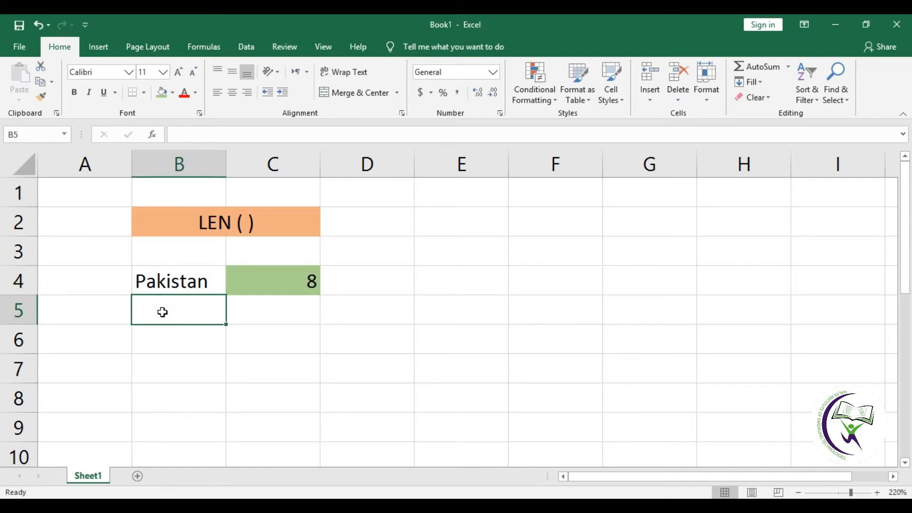
{"action": "type", "text": "Halar"}
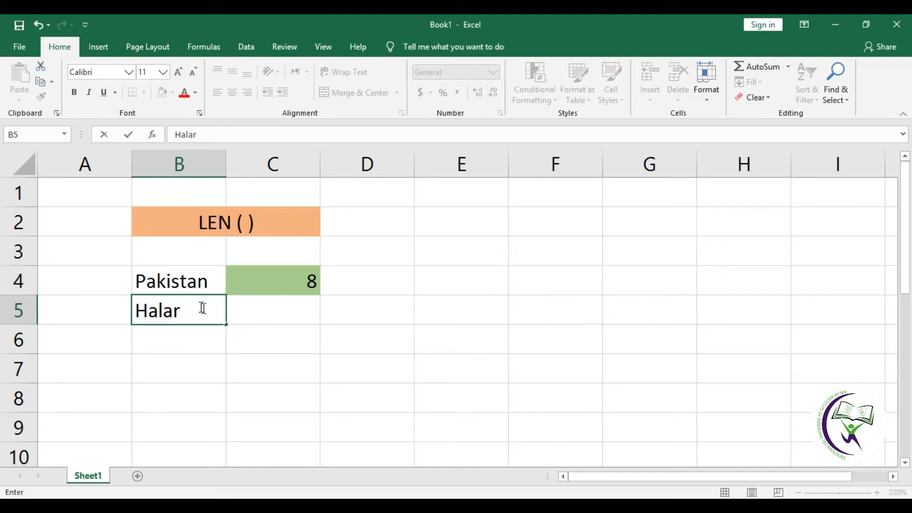
{"action": "left_click", "coordinate": [258, 313]}
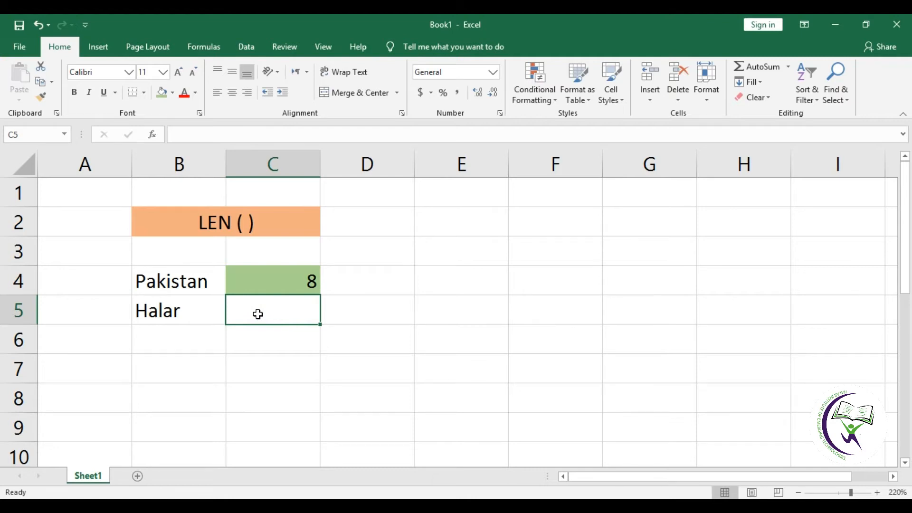
Copy the LEN formula from cell C4 down to cell C5 and compare the two formulas.
{"action": "left_click", "coordinate": [294, 279]}
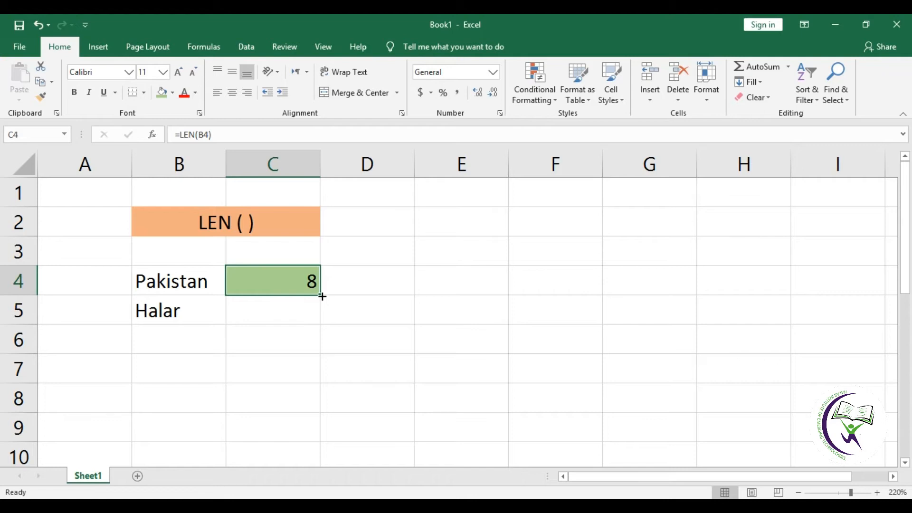
{"action": "left_click_drag", "start_coordinate": [322, 296], "coordinate": [319, 320]}
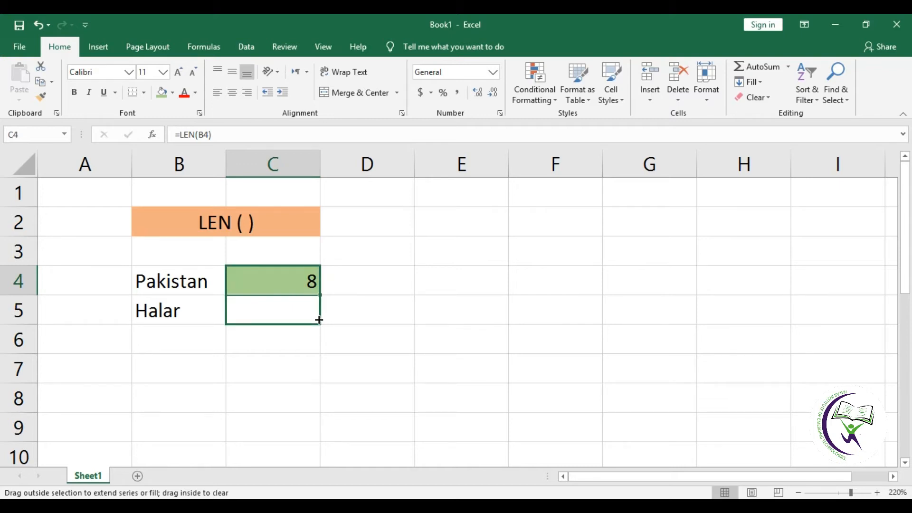
{"action": "left_click_drag", "start_coordinate": [319, 320], "coordinate": [319, 320]}
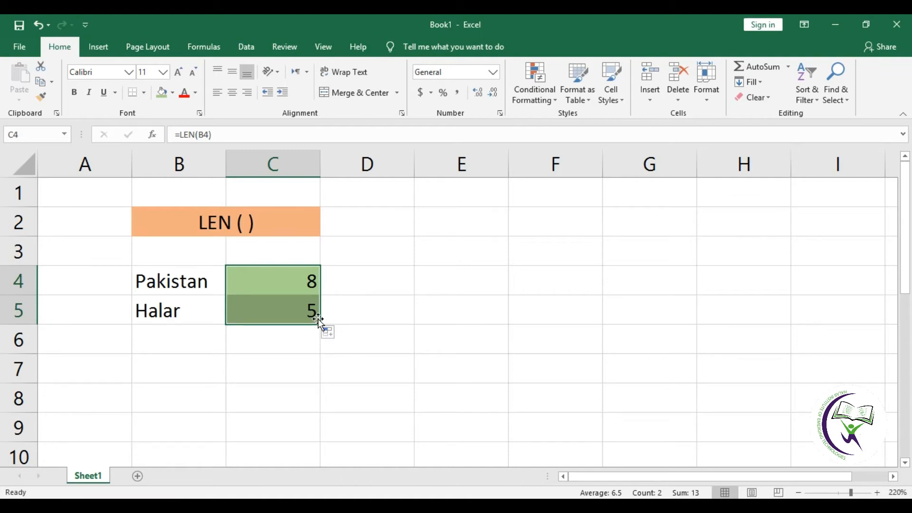
{"action": "left_click", "coordinate": [285, 308]}
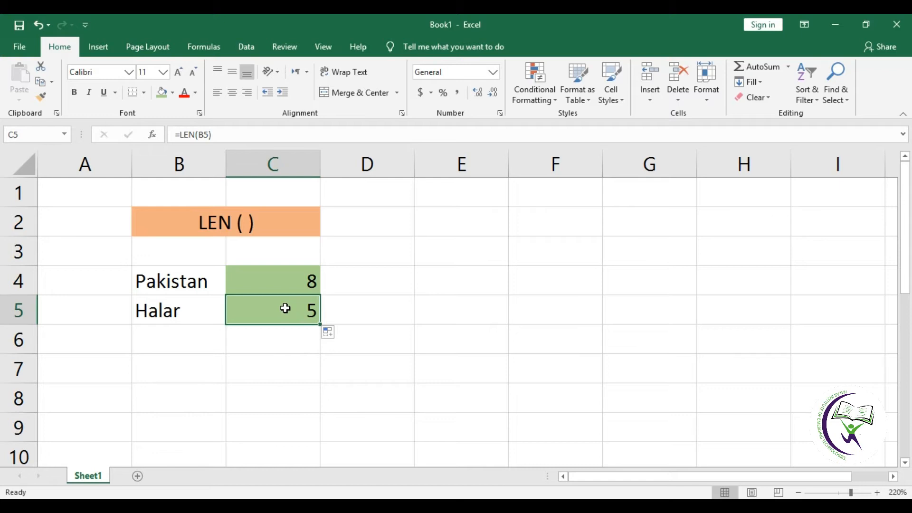
{"action": "left_click", "coordinate": [279, 284]}
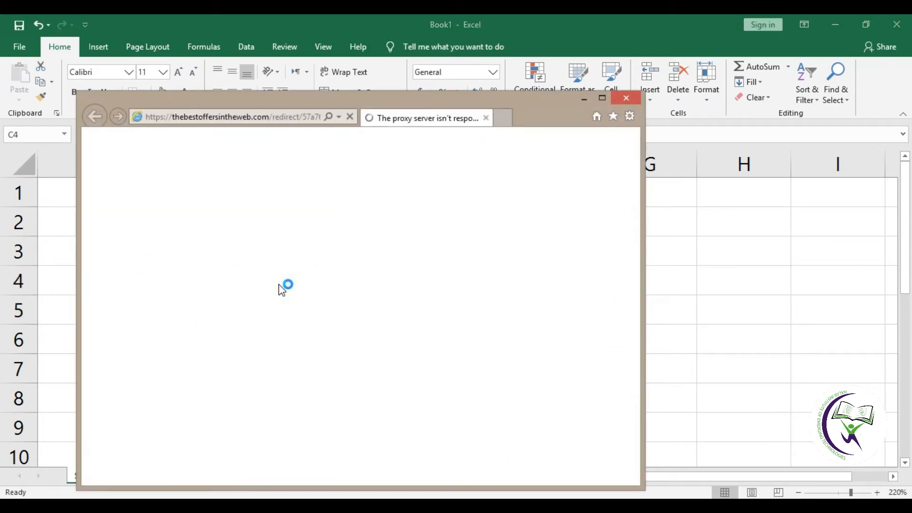
{"action": "key", "text": "Down"}
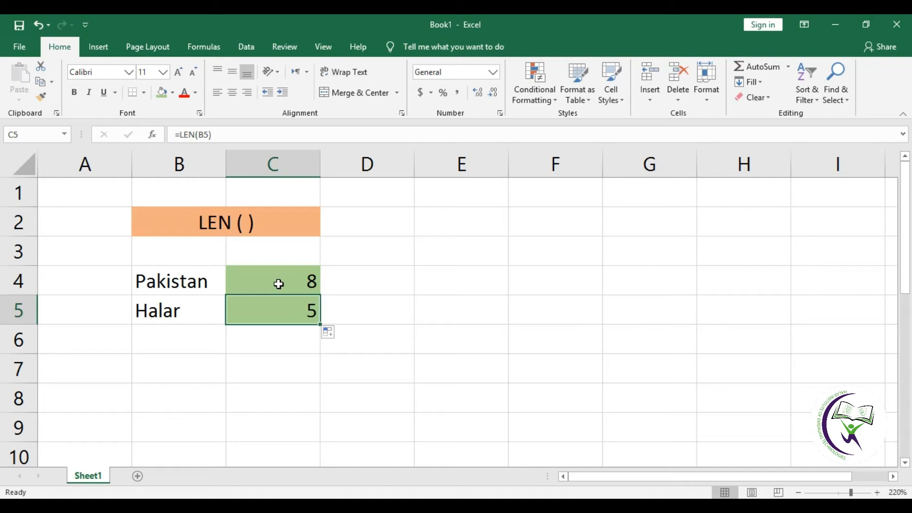
Replace the text in cell B5 with "Sukkur" and check the LEN formula beside it.
{"action": "left_click", "coordinate": [200, 309]}
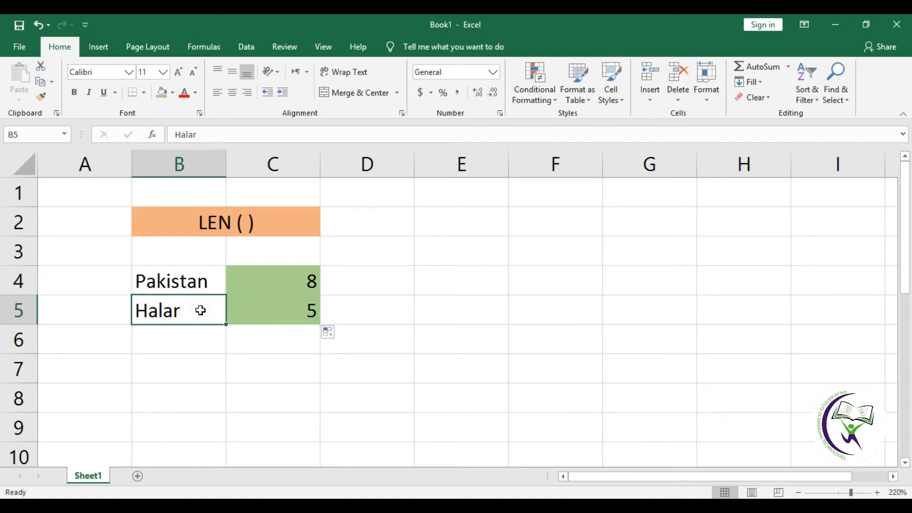
{"action": "type", "text": "pak"}
{"action": "key", "text": "BackSpace"}
{"action": "key", "text": "BackSpace"}
{"action": "key", "text": "BackSpace"}
{"action": "key", "text": "BackSpace"}
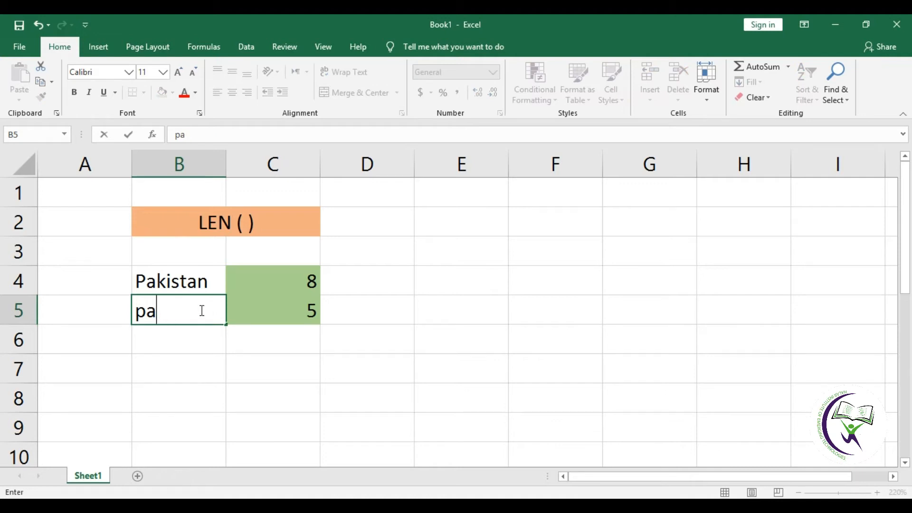
{"action": "type", "text": "Sukkur"}
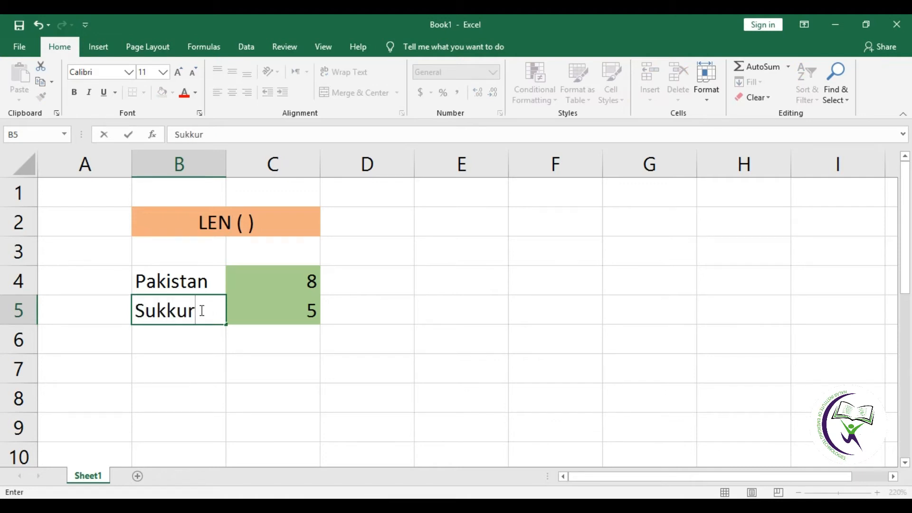
{"action": "key", "text": "Return"}
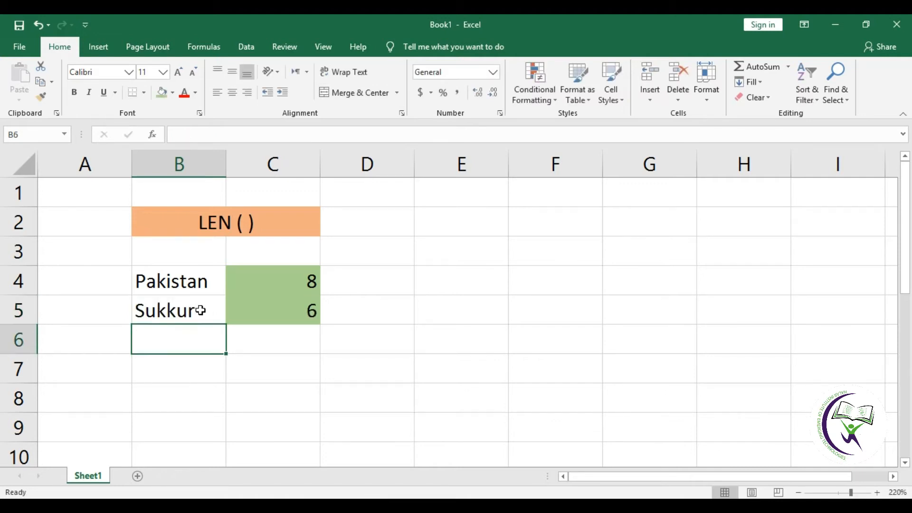
{"action": "left_click", "coordinate": [200, 311]}
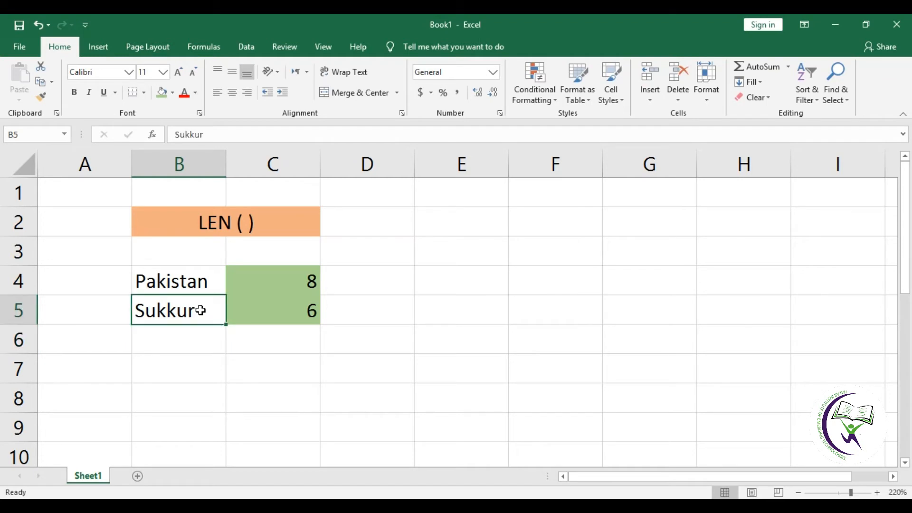
{"action": "left_click", "coordinate": [290, 308]}
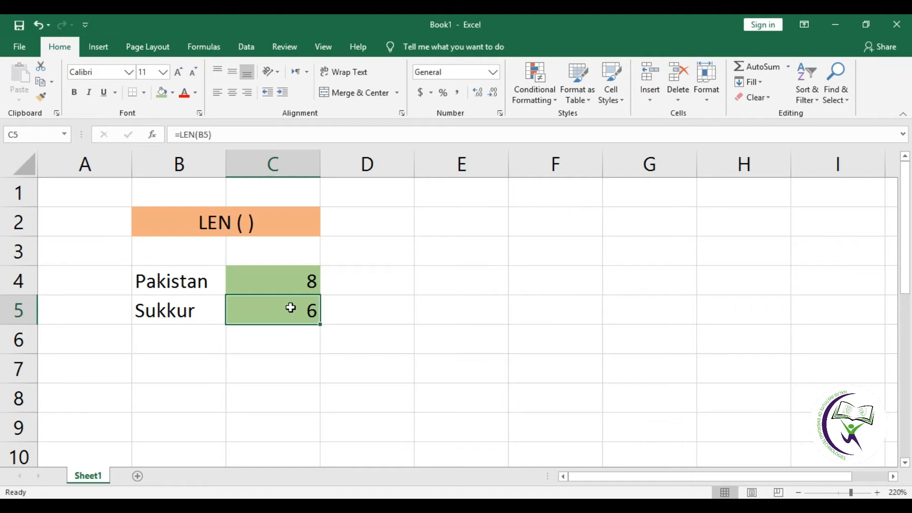
Fill cells E6:F6 with a light orange theme color, and merge and center them.
{"action": "left_click", "coordinate": [429, 343]}
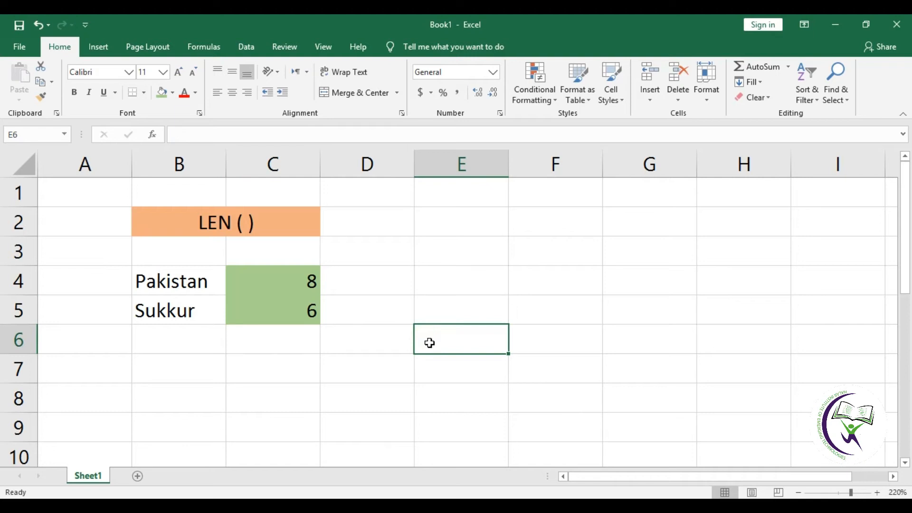
{"action": "left_click_drag", "start_coordinate": [451, 340], "coordinate": [554, 342]}
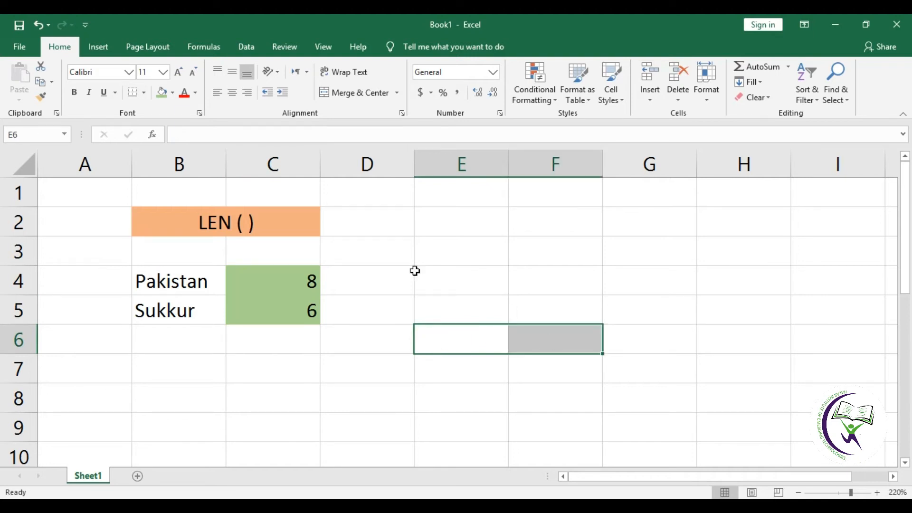
{"action": "left_click", "coordinate": [173, 92]}
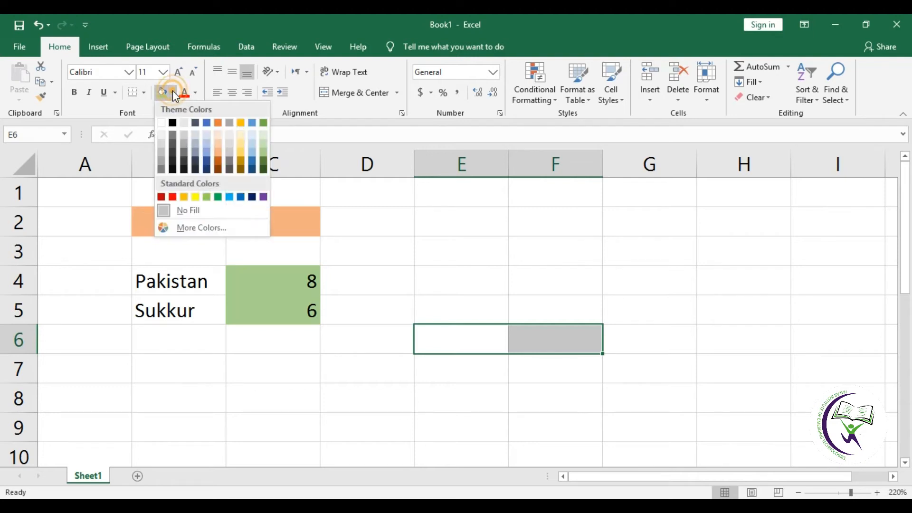
{"action": "left_click", "coordinate": [219, 152]}
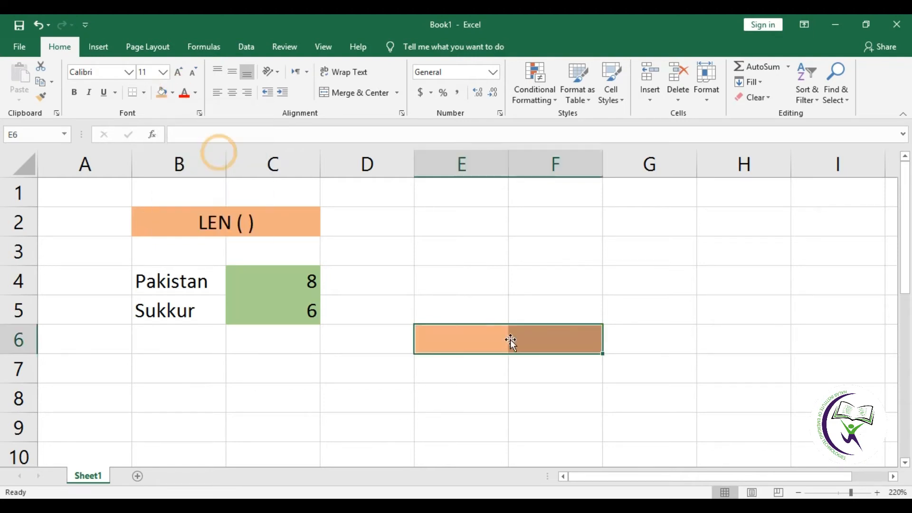
{"action": "left_click", "coordinate": [371, 93]}
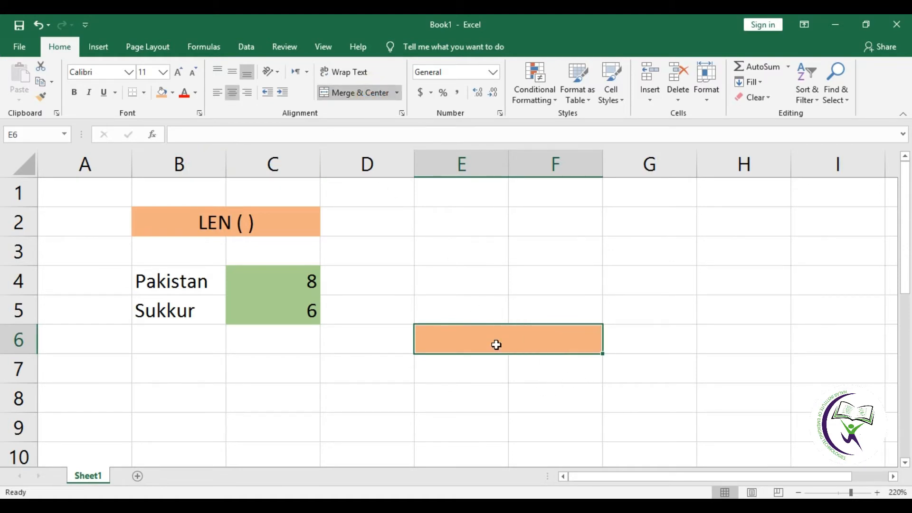
Enter the title "Concatenate ()" in the merged cell E6.
{"action": "type", "text": "C"}
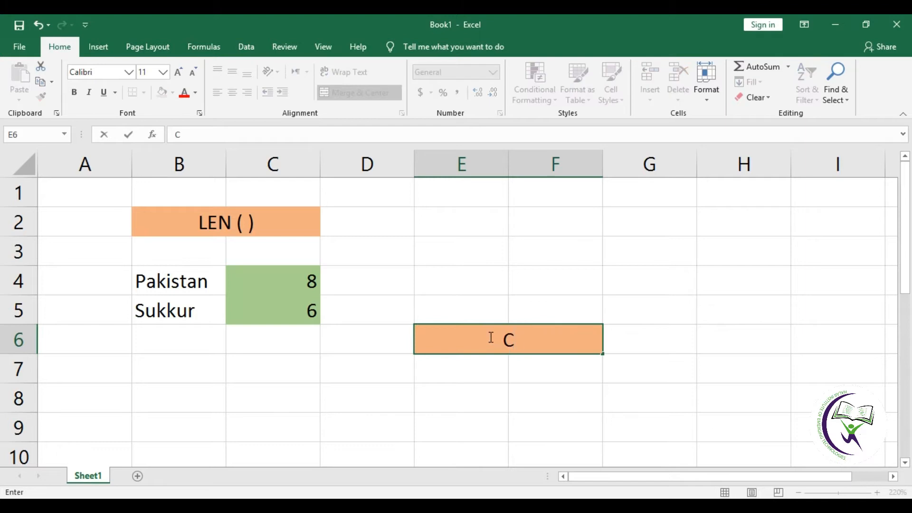
{"action": "type", "text": "oncate"}
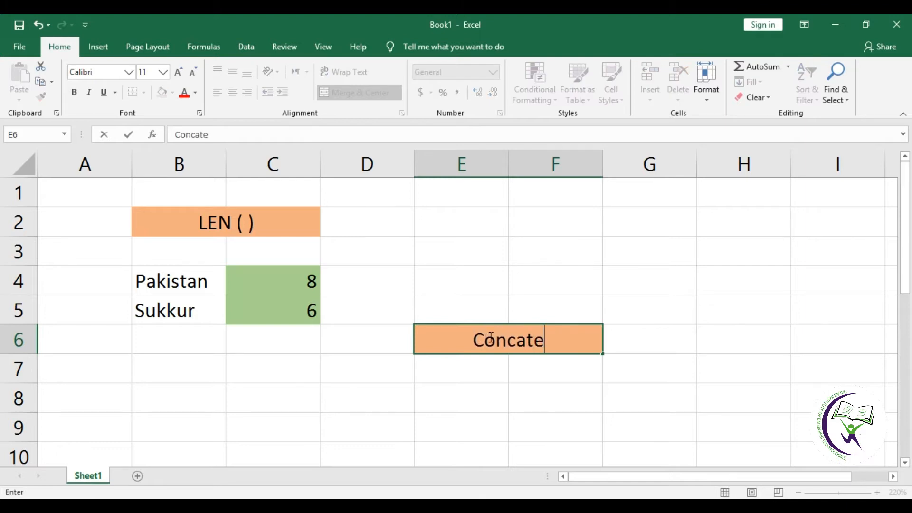
{"action": "type", "text": "nate"}
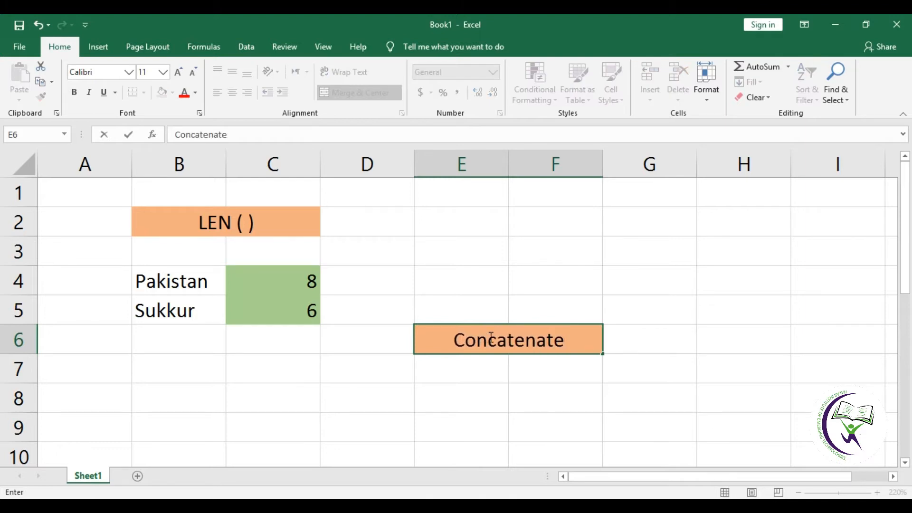
{"action": "type", "text": " ()"}
{"action": "key", "text": "Left"}
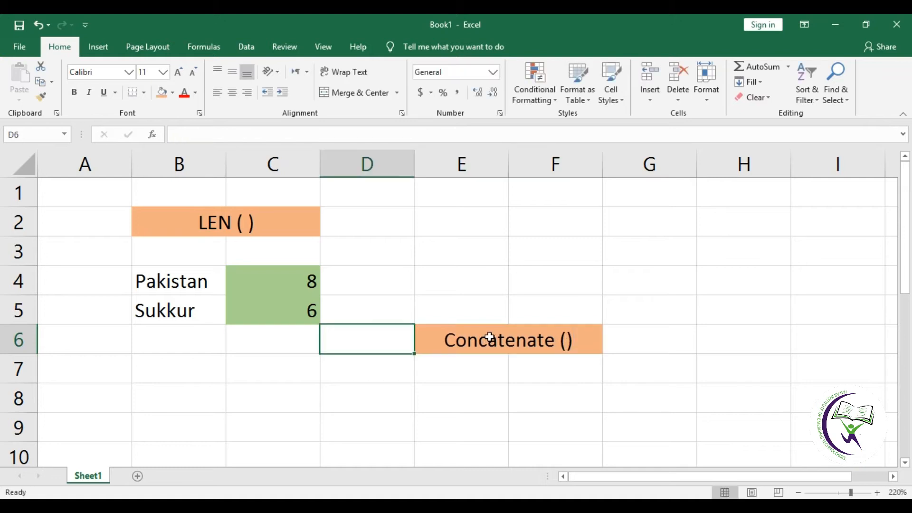
{"action": "key", "text": "Down"}
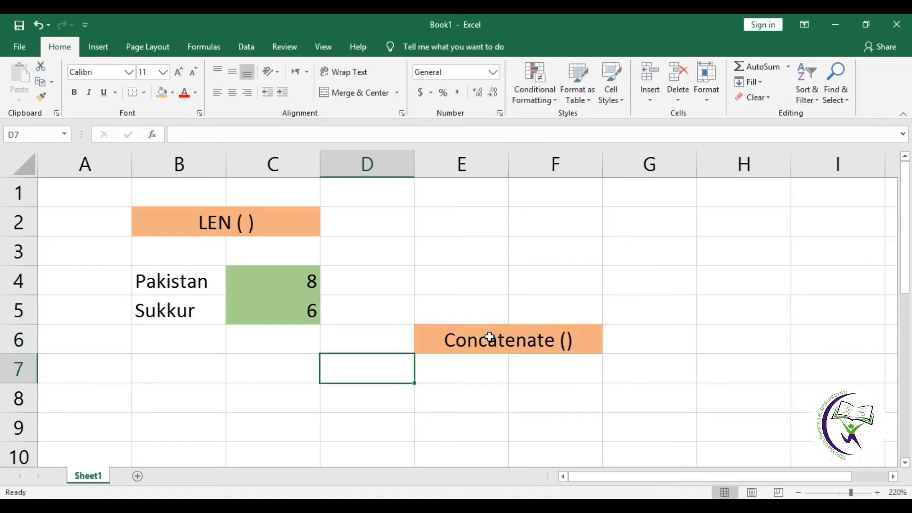
{"action": "key", "text": "Right"}
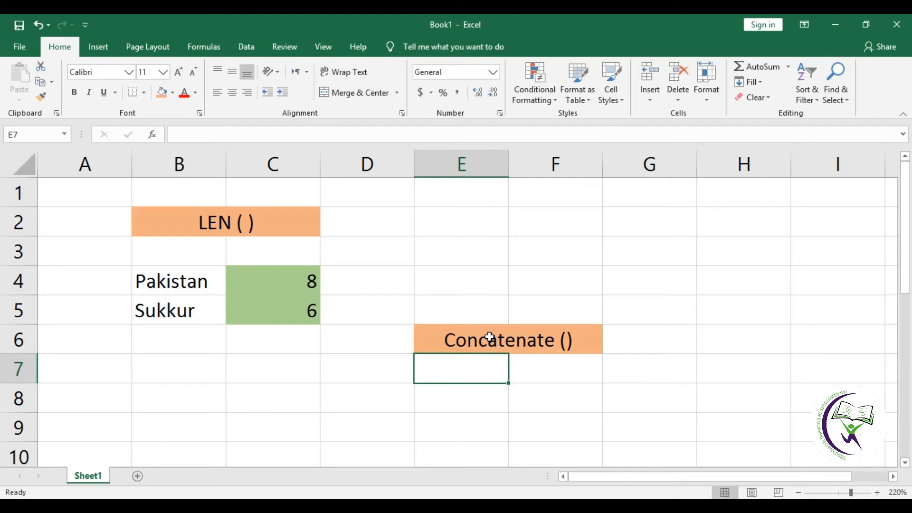
Fill cell F8 below the "Concatenate ()" title with a light green theme color.
{"action": "left_click", "coordinate": [542, 399]}
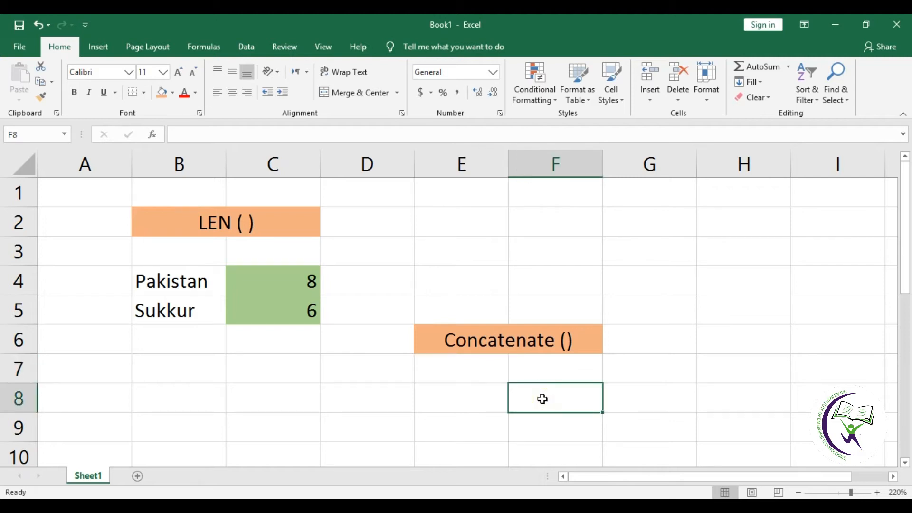
{"action": "left_click", "coordinate": [172, 93]}
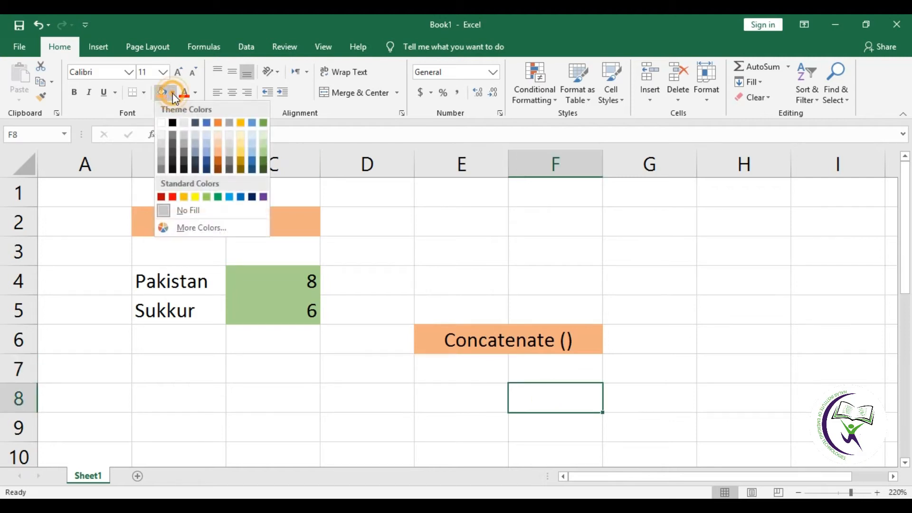
{"action": "left_click", "coordinate": [265, 156]}
{"action": "left_click", "coordinate": [482, 389]}
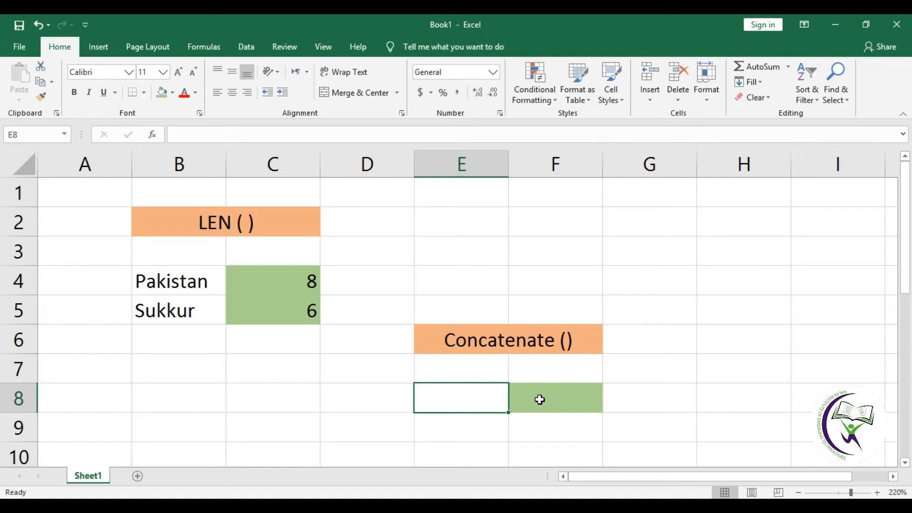
{"action": "left_click", "coordinate": [374, 405]}
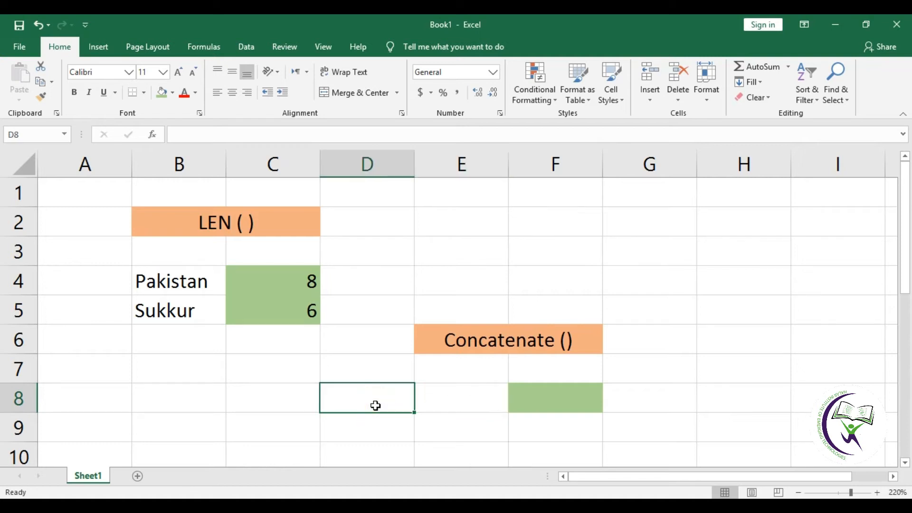
{"action": "left_click", "coordinate": [449, 398]}
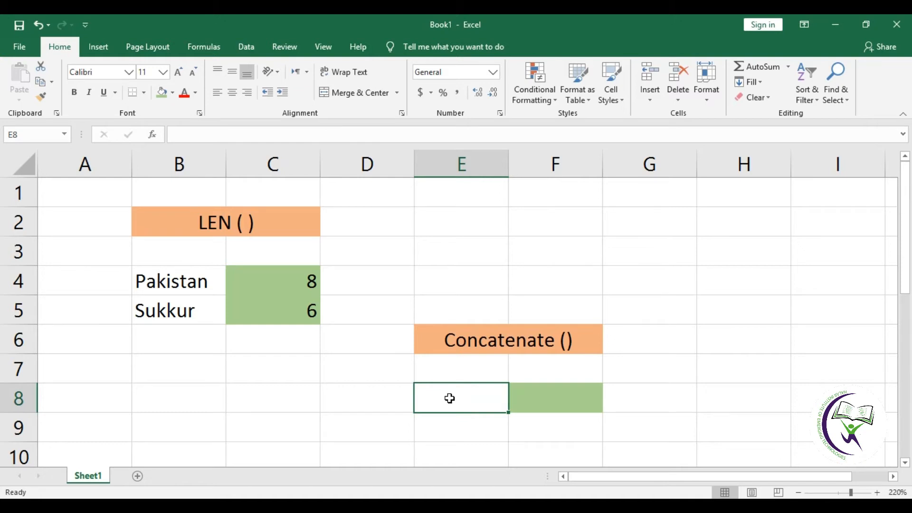
{"action": "left_click", "coordinate": [372, 398]}
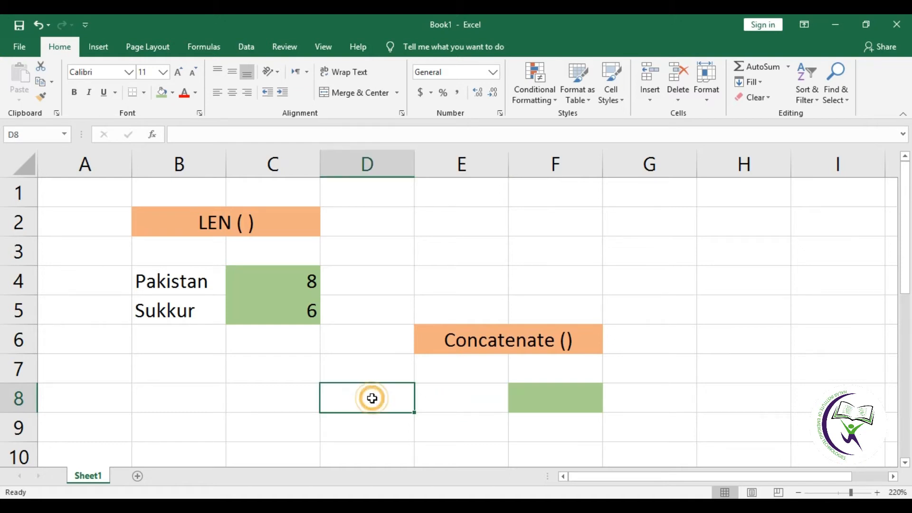
{"action": "key", "text": "Right"}
{"action": "key", "text": "Left"}
{"action": "key", "text": "Right"}
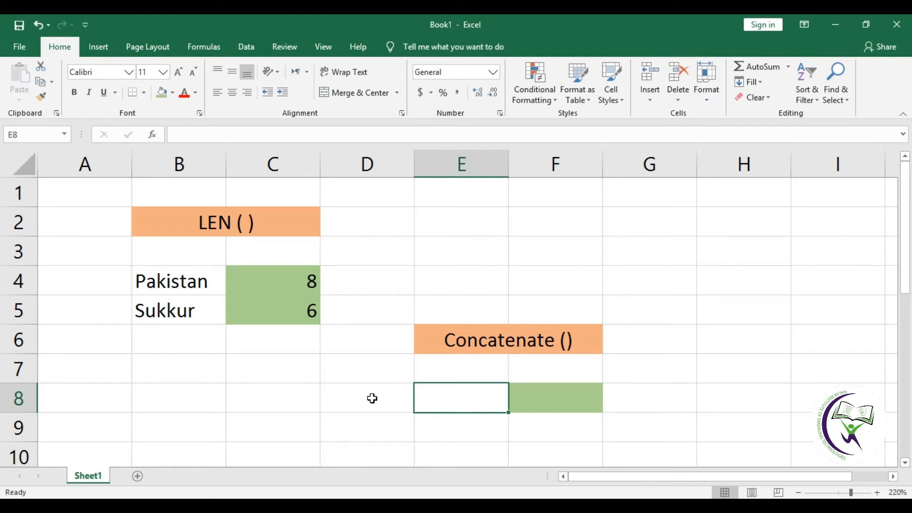
{"action": "key", "text": "Right"}
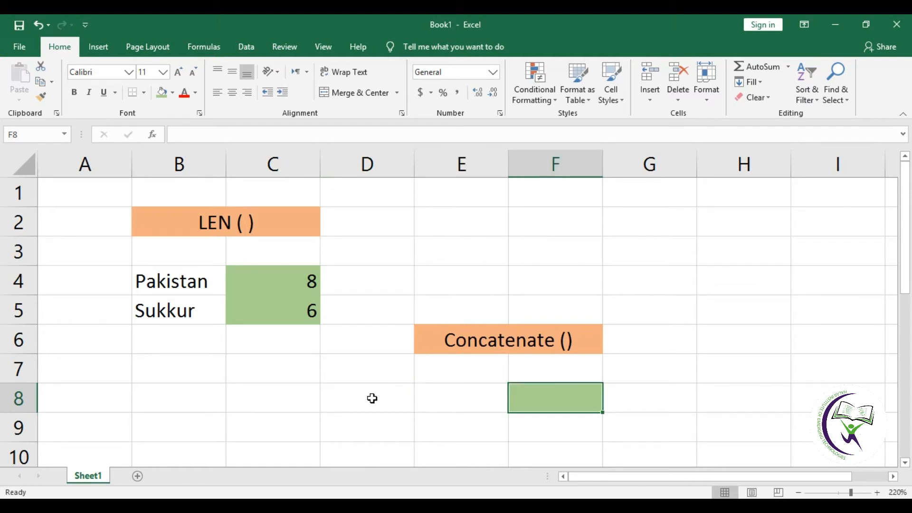
Enter "Halar" in cell D8 and "Institute" in cell E8.
{"action": "left_click", "coordinate": [372, 398]}
{"action": "type", "text": "Halar"}
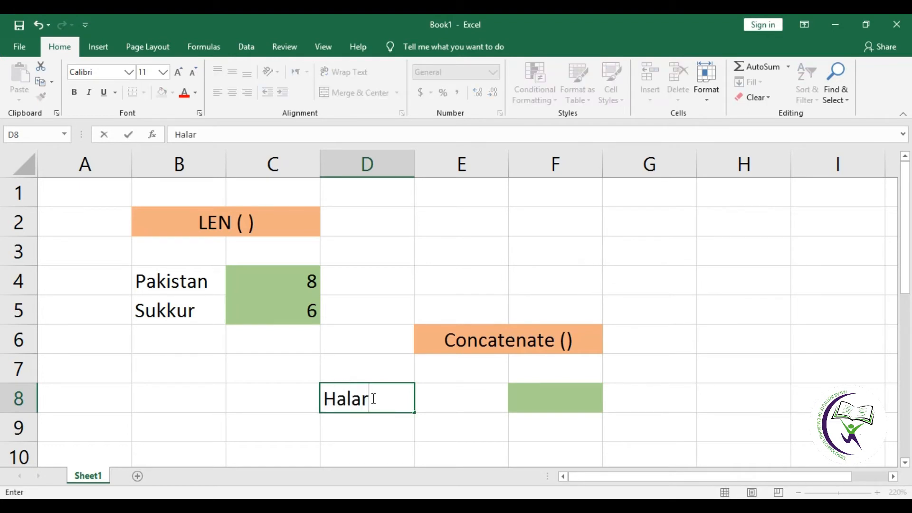
{"action": "key", "text": "Right"}
{"action": "type", "text": "In"}
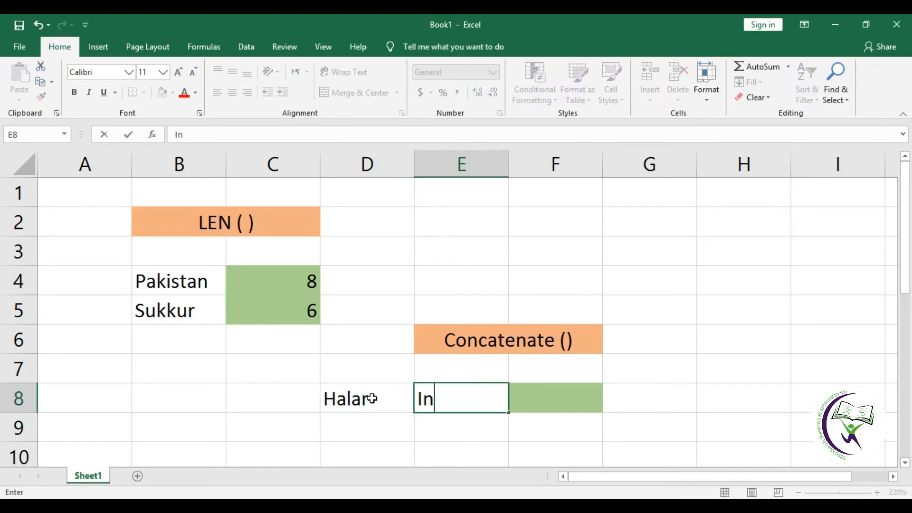
{"action": "type", "text": "stitute"}
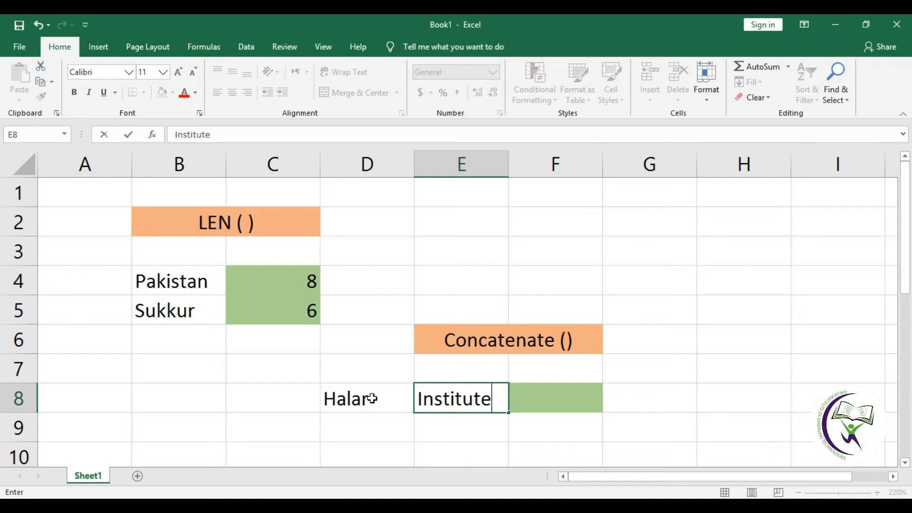
{"action": "key", "text": "Right"}
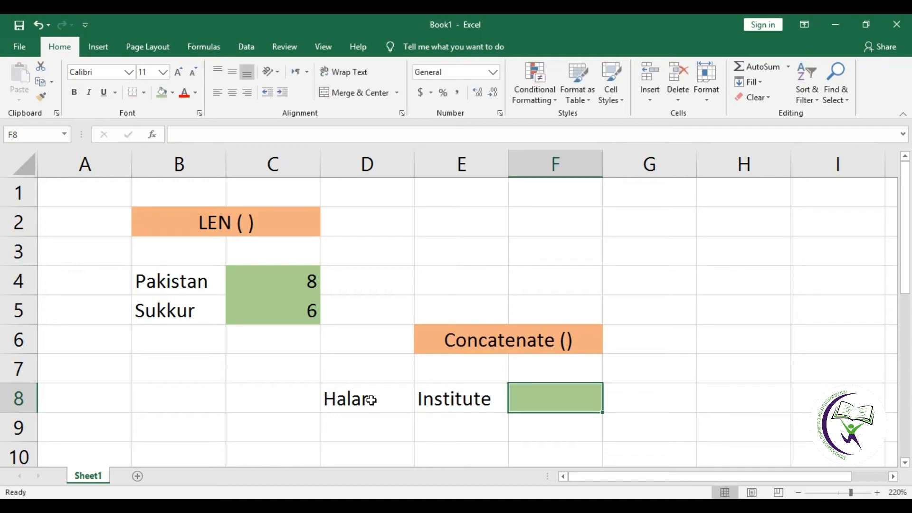
Enter the formula =CONCATENATE(D8,E8) in the green cell F8 to join the two words beside it.
{"action": "key", "text": "Left"}
{"action": "key", "text": "Left"}
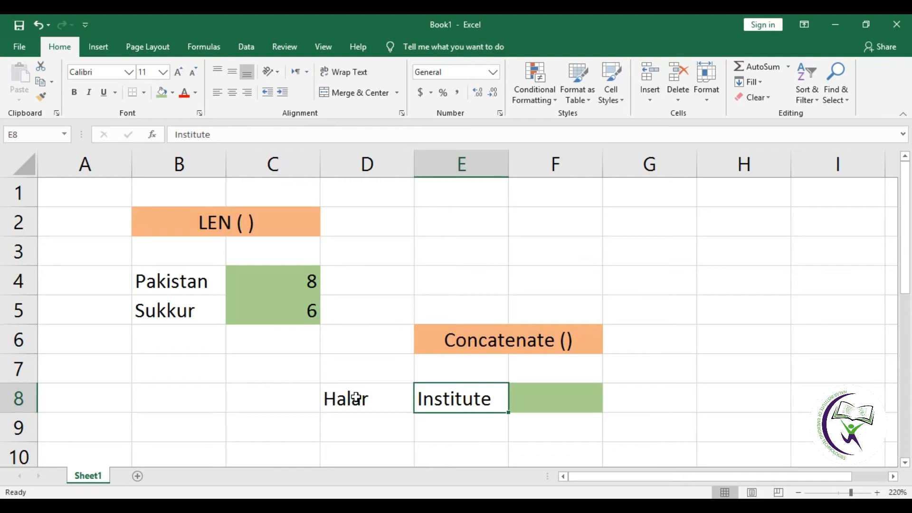
{"action": "key", "text": "Right"}
{"action": "key", "text": "Right"}
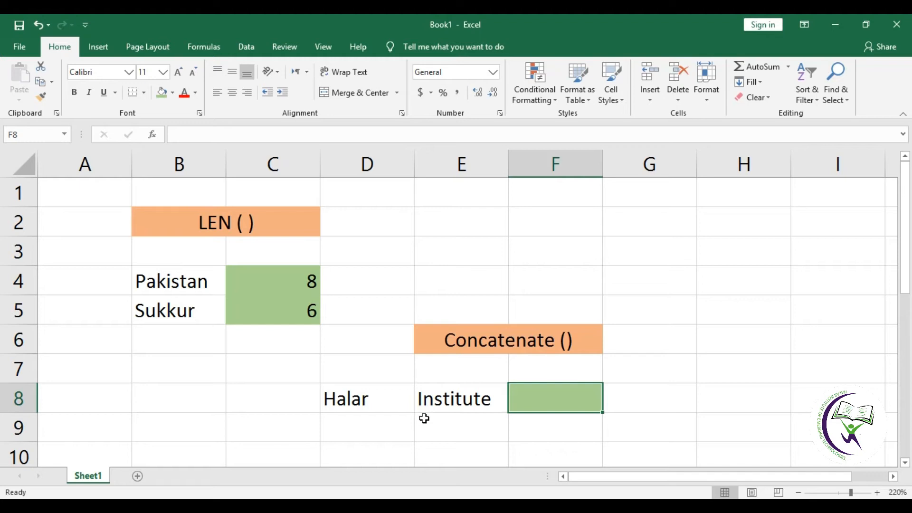
{"action": "type", "text": "=con"}
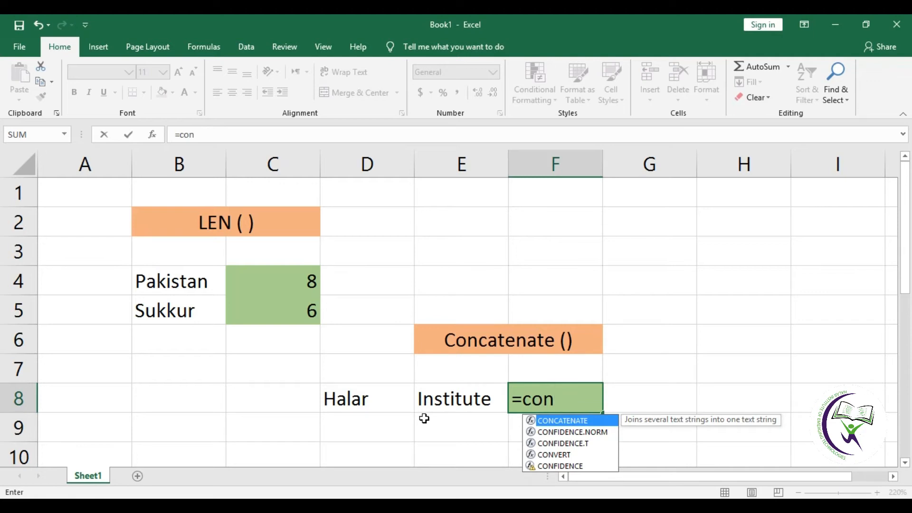
{"action": "key", "text": "Tab"}
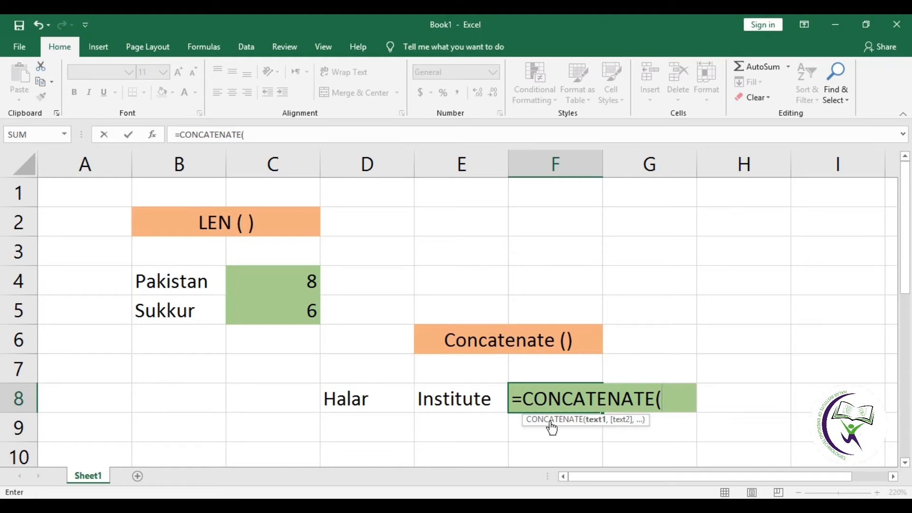
{"action": "left_click", "coordinate": [381, 397]}
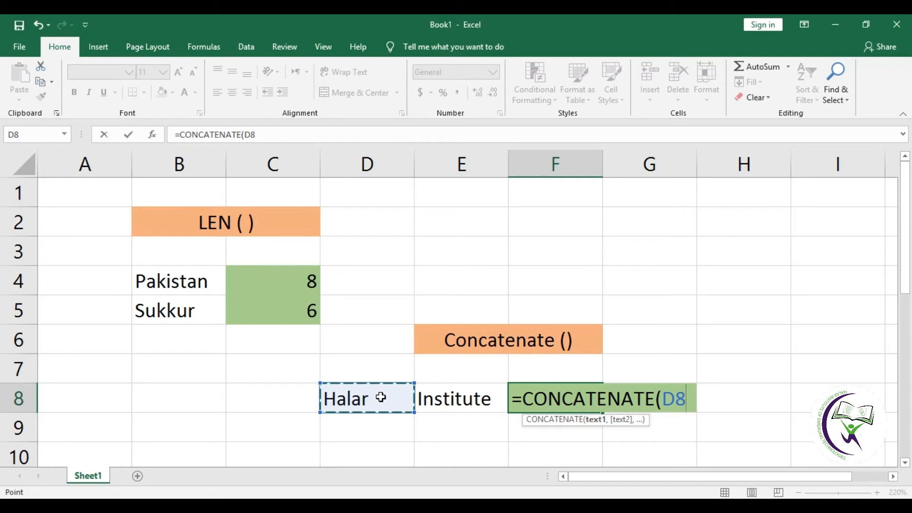
{"action": "type", "text": ","}
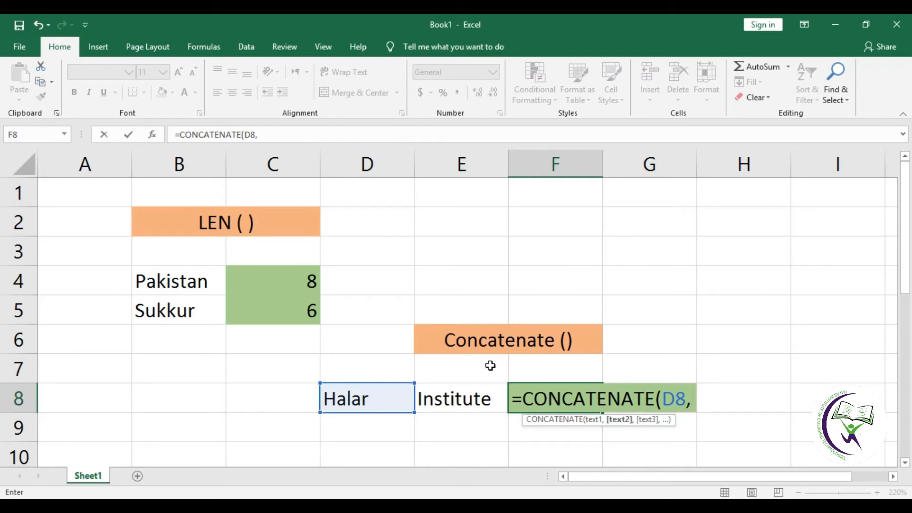
{"action": "left_click", "coordinate": [464, 398]}
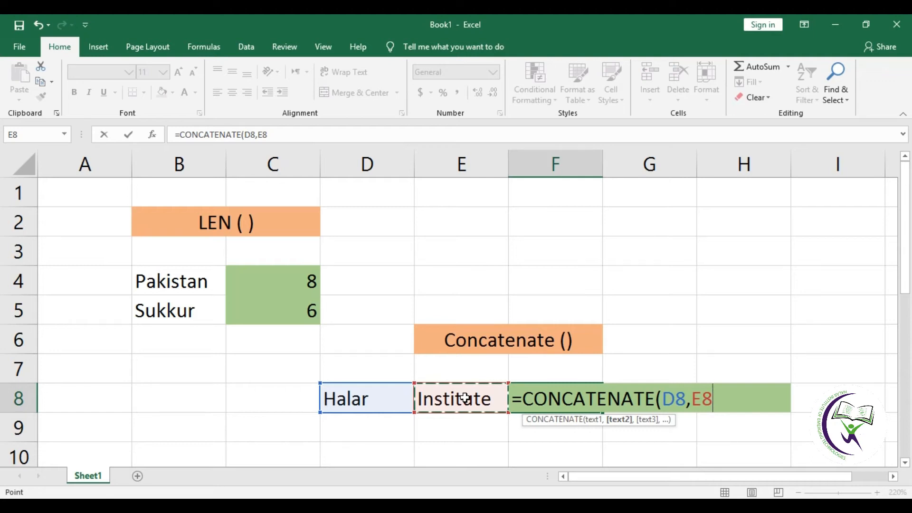
{"action": "type", "text": ")"}
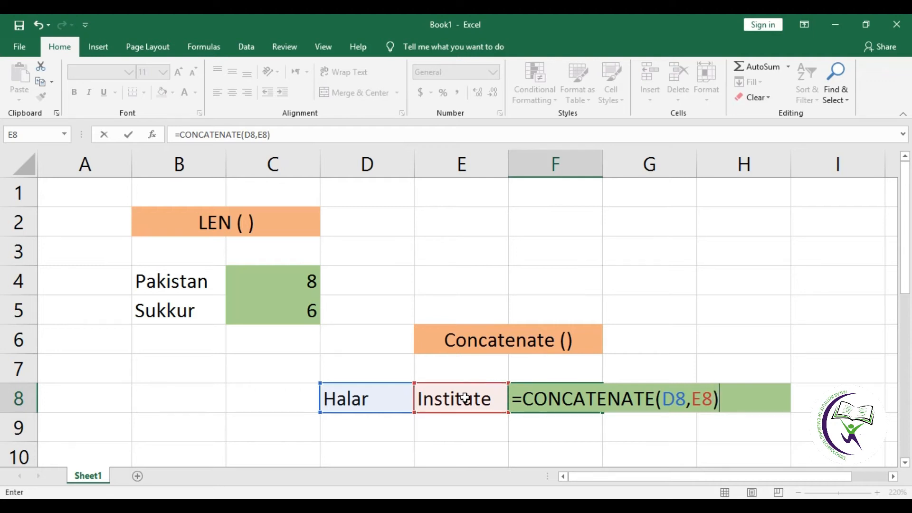
{"action": "key", "text": "Return"}
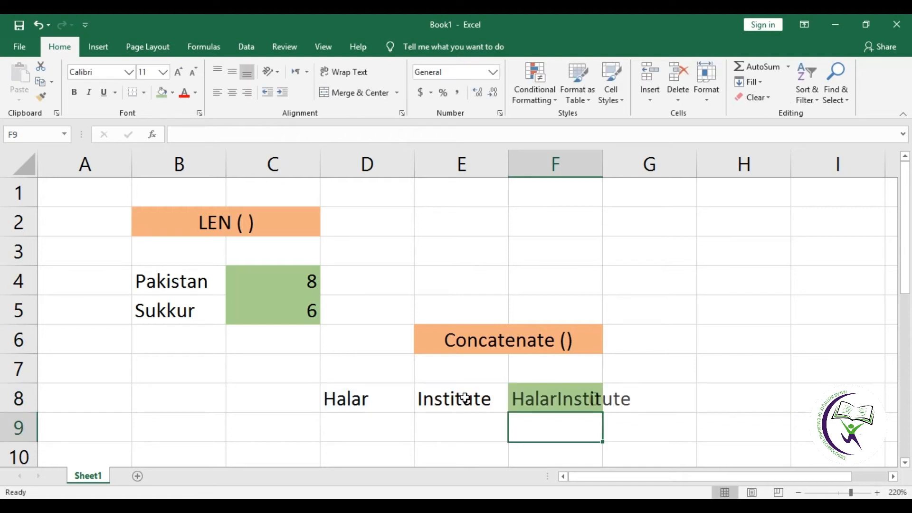
Widen column F so the joined text in F8 fits inside its cell.
{"action": "left_click", "coordinate": [589, 403]}
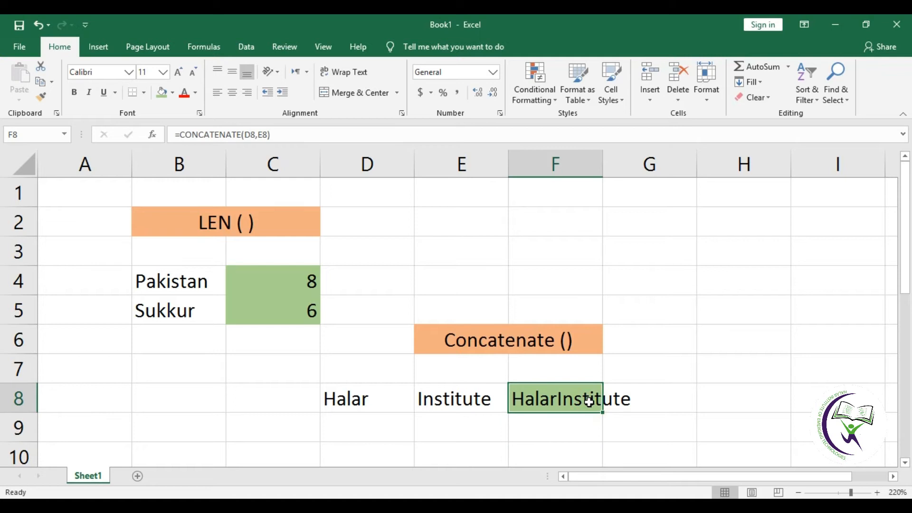
{"action": "left_click_drag", "start_coordinate": [603, 166], "coordinate": [640, 166]}
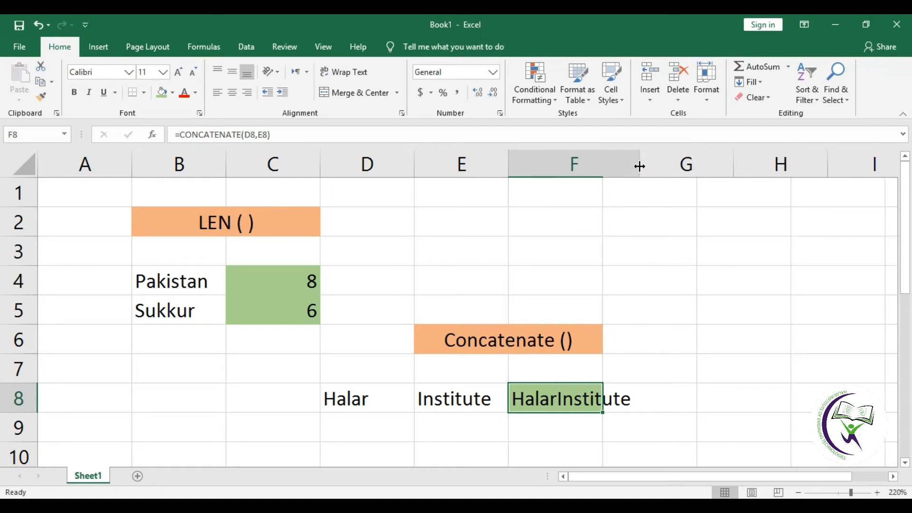
{"action": "left_click", "coordinate": [548, 433]}
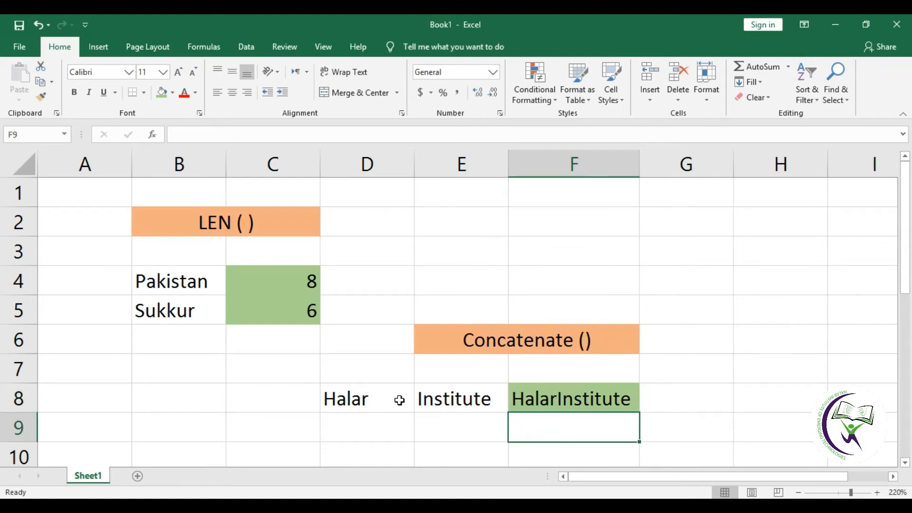
Enter "Pakistan" in cell D9 and "Zindabad" in cell E9 as a second pair of words.
{"action": "left_click", "coordinate": [365, 400]}
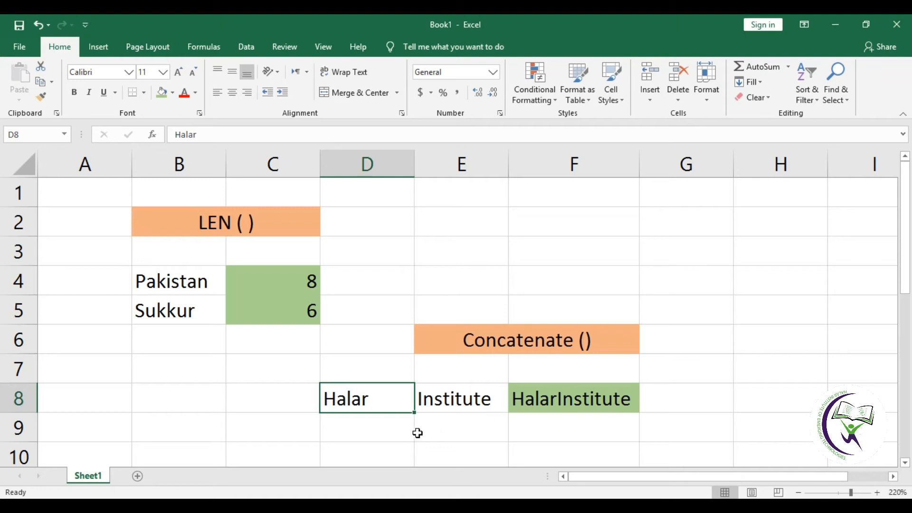
{"action": "left_click", "coordinate": [397, 430]}
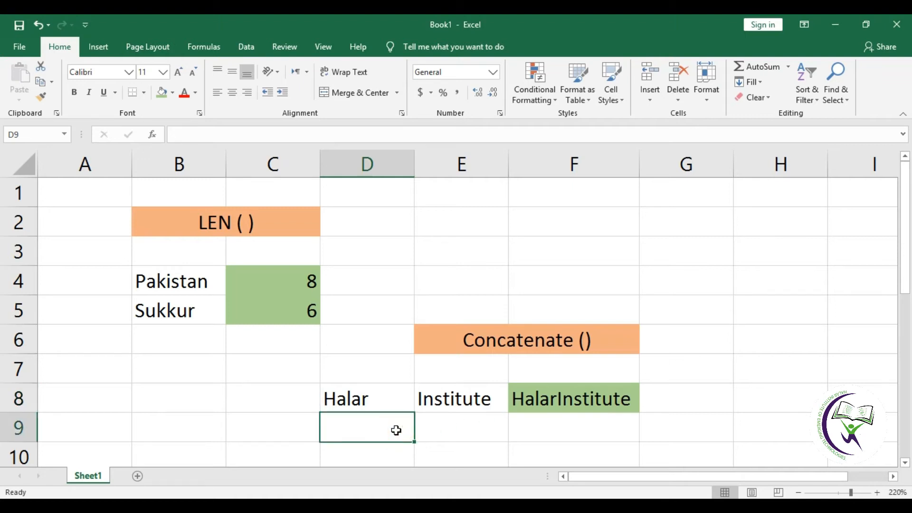
{"action": "type", "text": "Pak"}
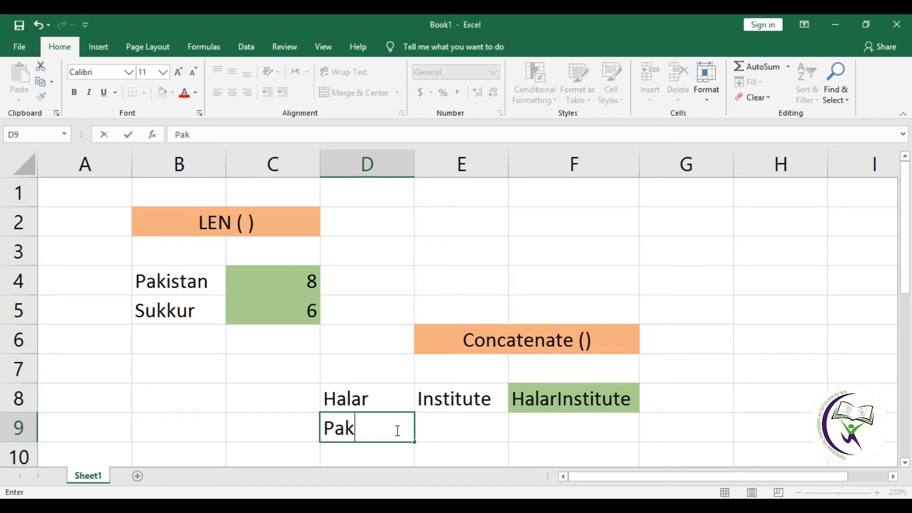
{"action": "type", "text": "istan"}
{"action": "key", "text": "Tab"}
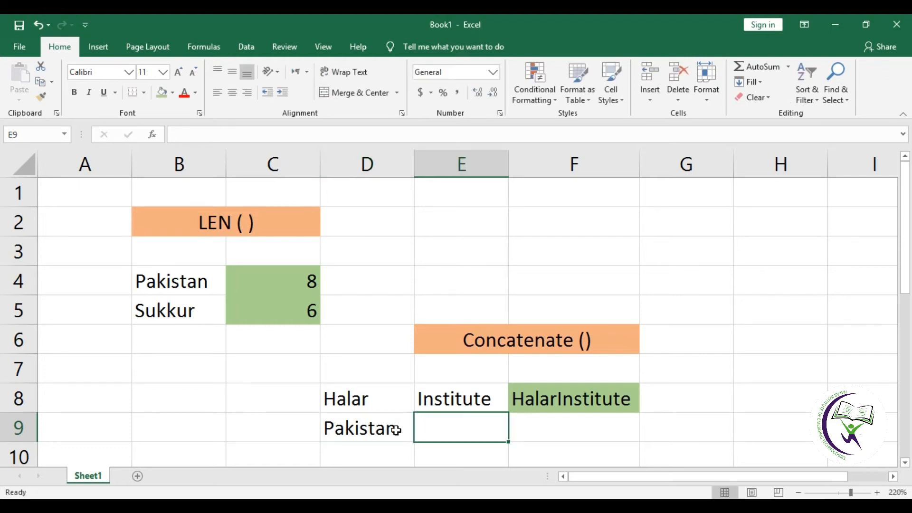
{"action": "type", "text": "Zindabad"}
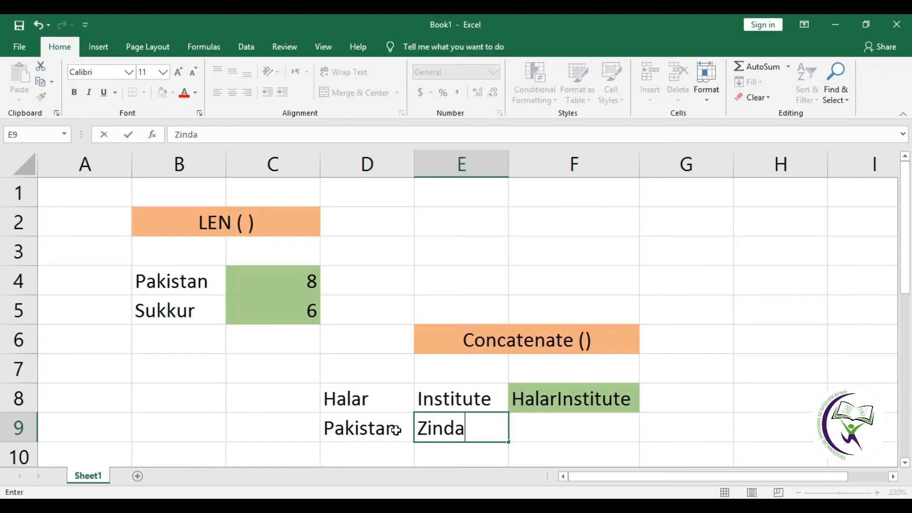
{"action": "key", "text": "Tab"}
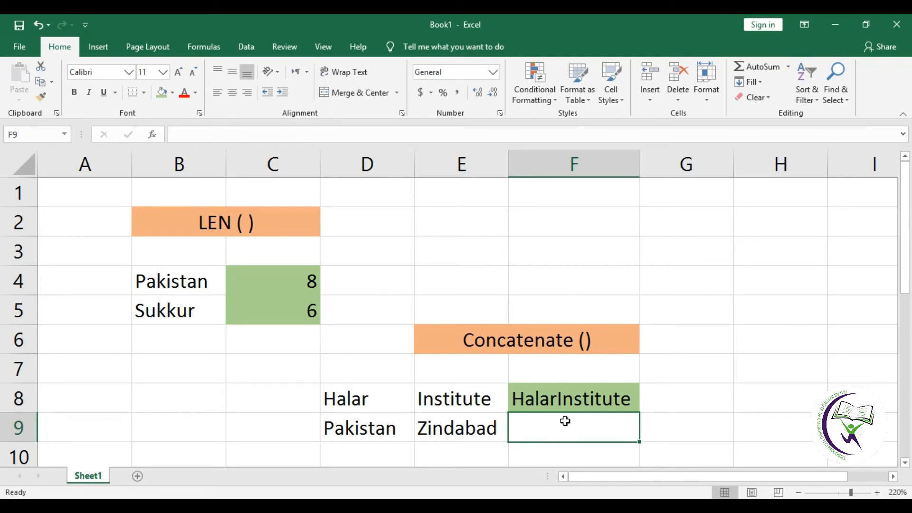
Fill the CONCATENATE formula from F8 down to F9.
{"action": "left_click", "coordinate": [632, 396]}
{"action": "left_click_drag", "start_coordinate": [641, 415], "coordinate": [640, 434]}
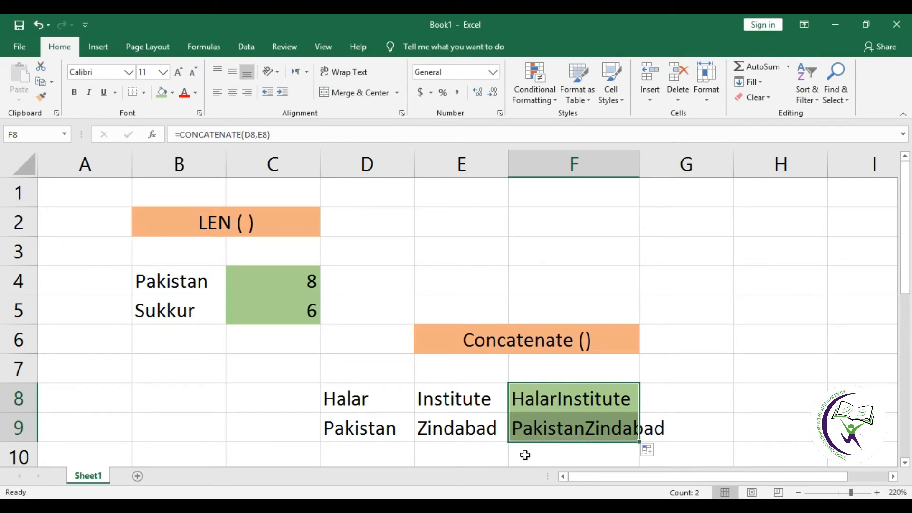
{"action": "left_click", "coordinate": [542, 455]}
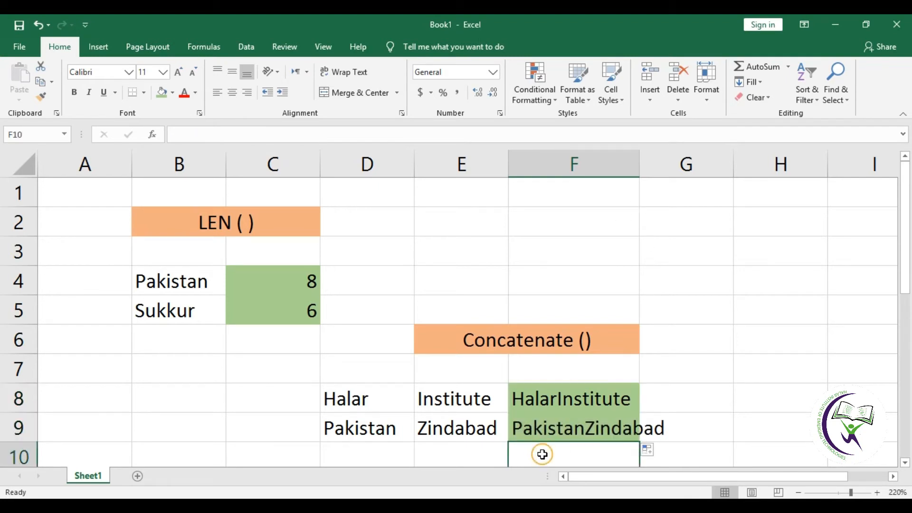
{"action": "key", "text": "Down"}
{"action": "key", "text": "Down"}
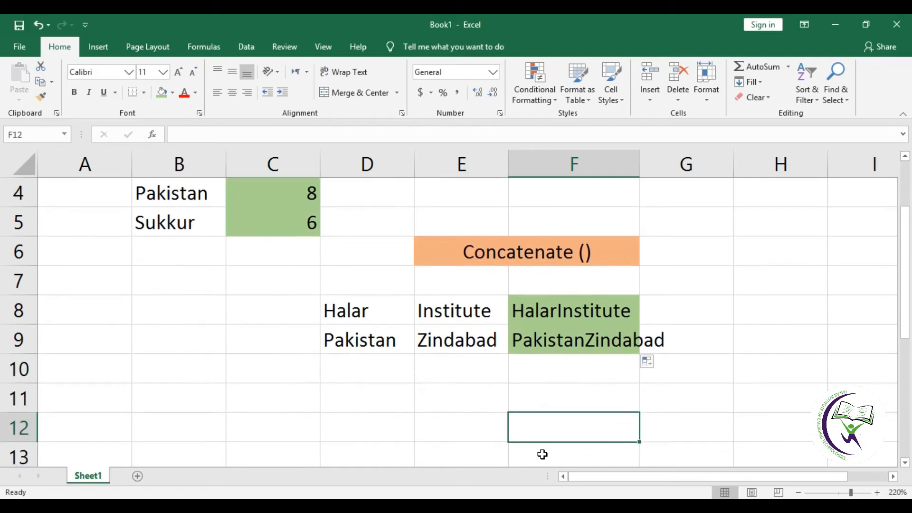
{"action": "left_click", "coordinate": [360, 357]}
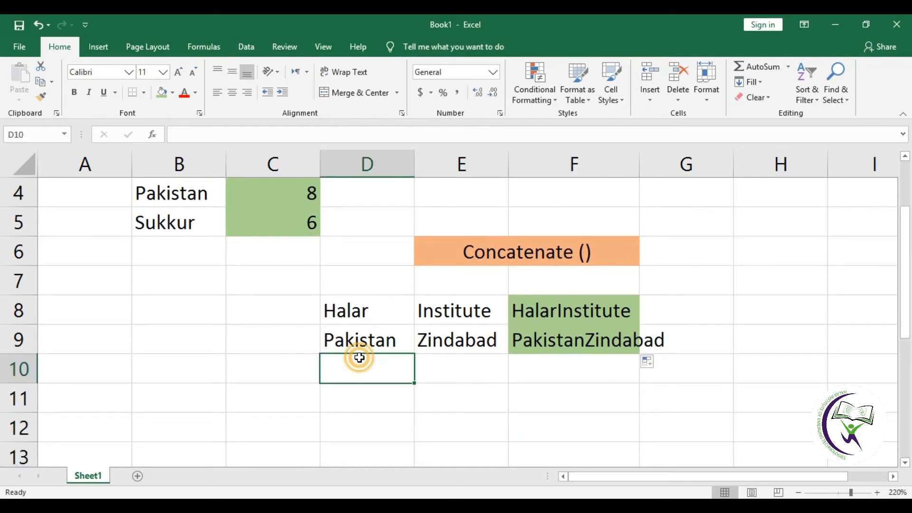
{"action": "left_click", "coordinate": [562, 371]}
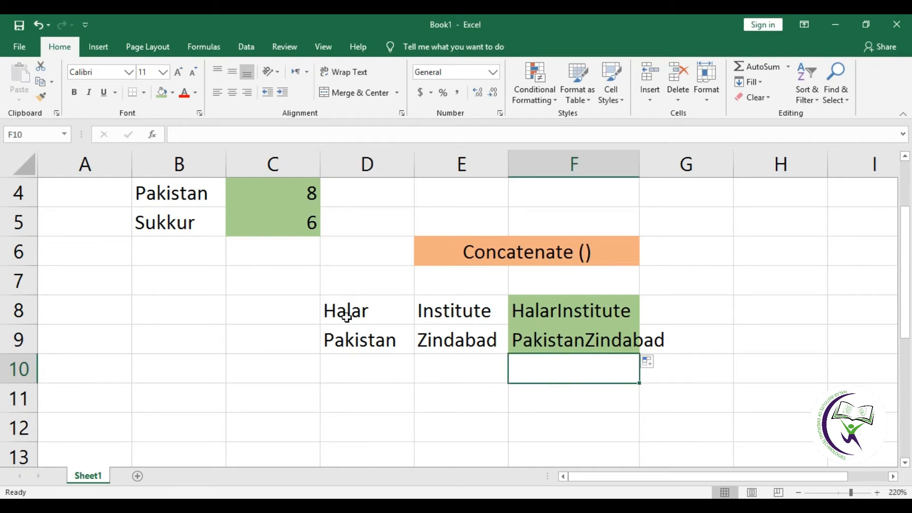
{"action": "left_click", "coordinate": [525, 402]}
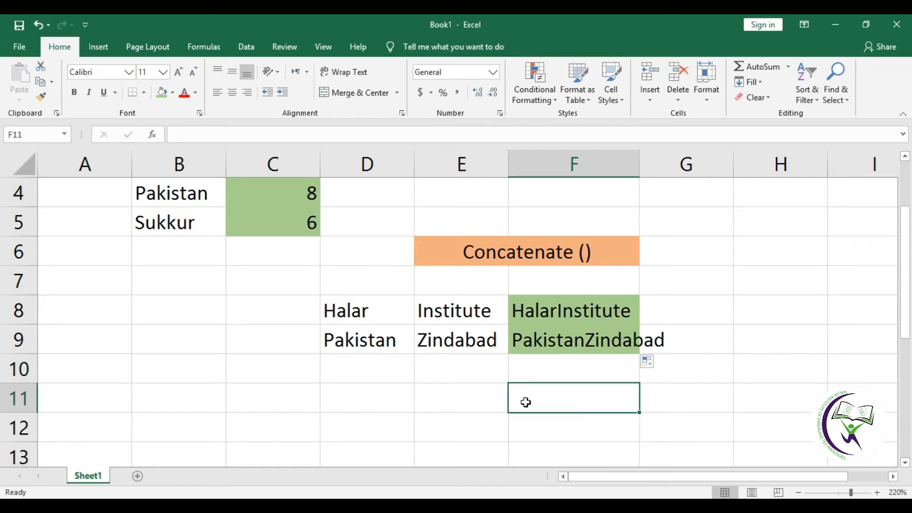
{"action": "type", "text": "="}
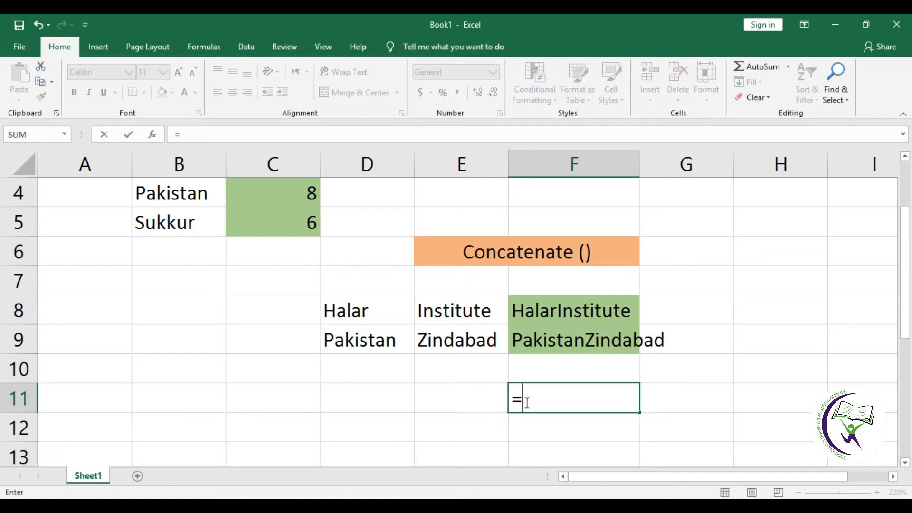
{"action": "type", "text": "concat"}
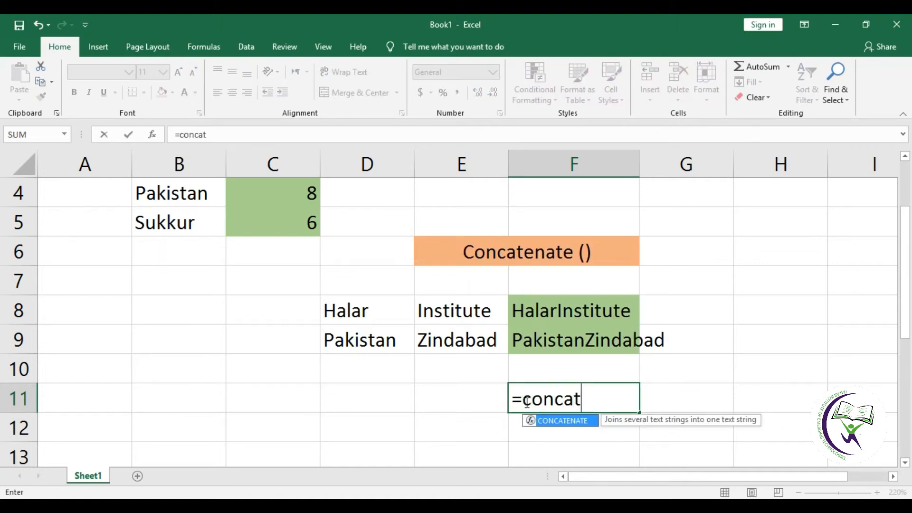
{"action": "key", "text": "Tab"}
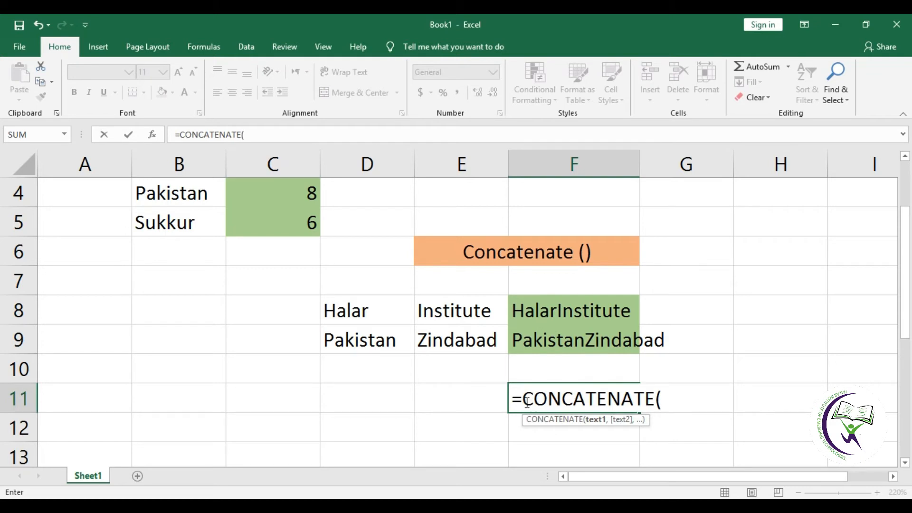
{"action": "type", "text": "\"\""}
{"action": "key", "text": "Escape"}
{"action": "key", "text": "Left"}
{"action": "key", "text": "Right"}
{"action": "key", "text": "BackSpace"}
Enter the formula =CONCATENATE("Pakistan","zindabad") with directly typed words in cell F11.
{"action": "type", "text": "=concar"}
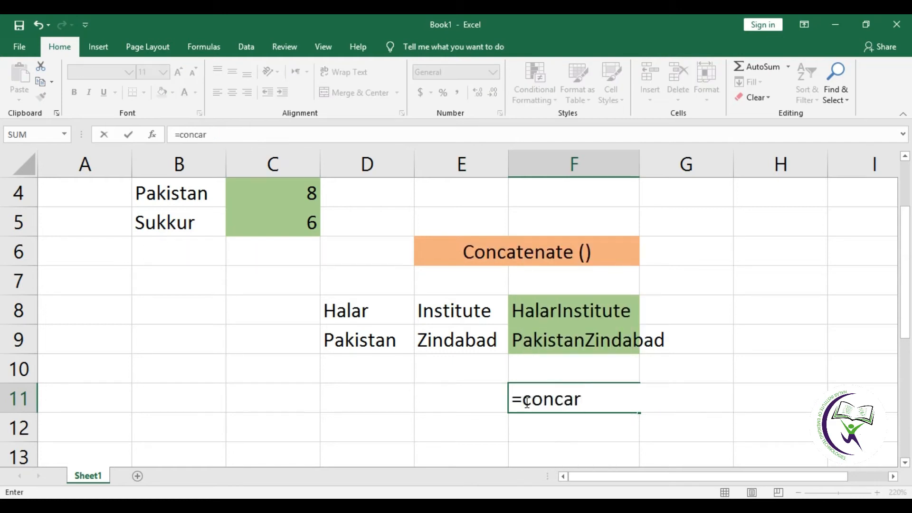
{"action": "key", "text": "BackSpace"}
{"action": "key", "text": "Tab"}
{"action": "type", "text": "\"Pakis"}
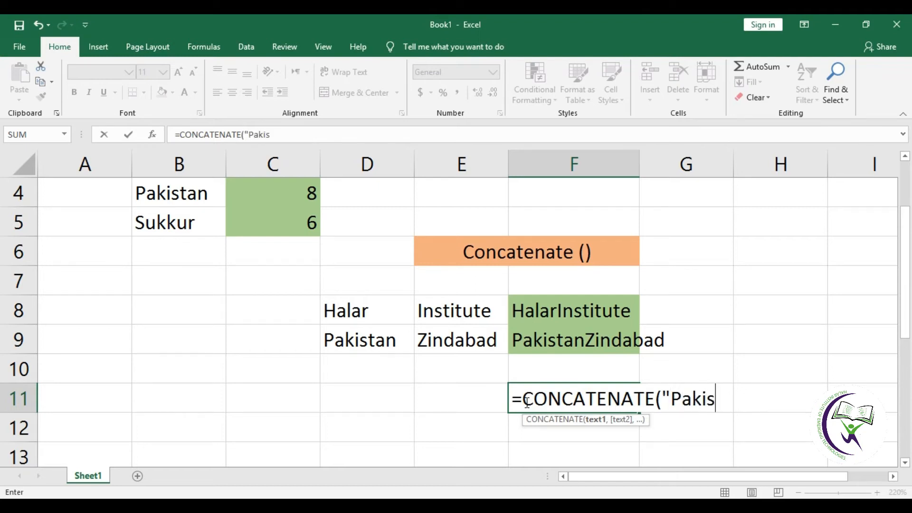
{"action": "type", "text": "tan\""}
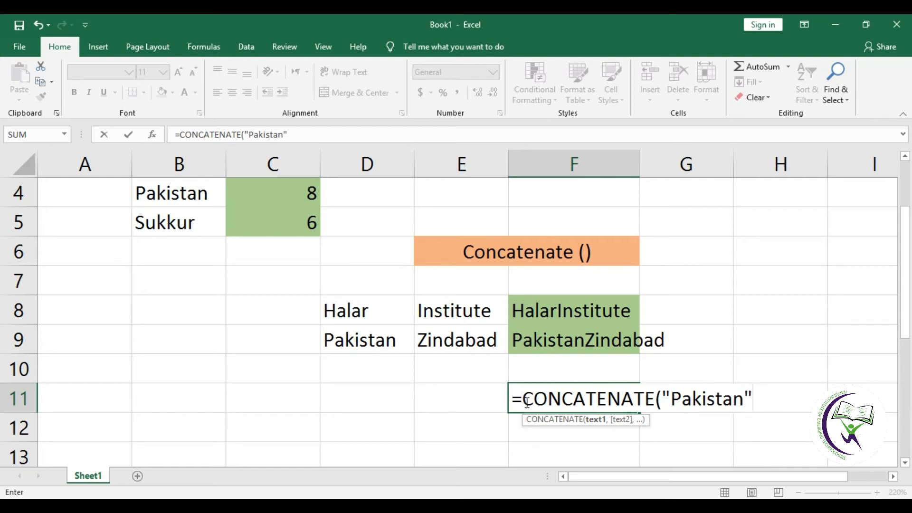
{"action": "type", "text": ","}
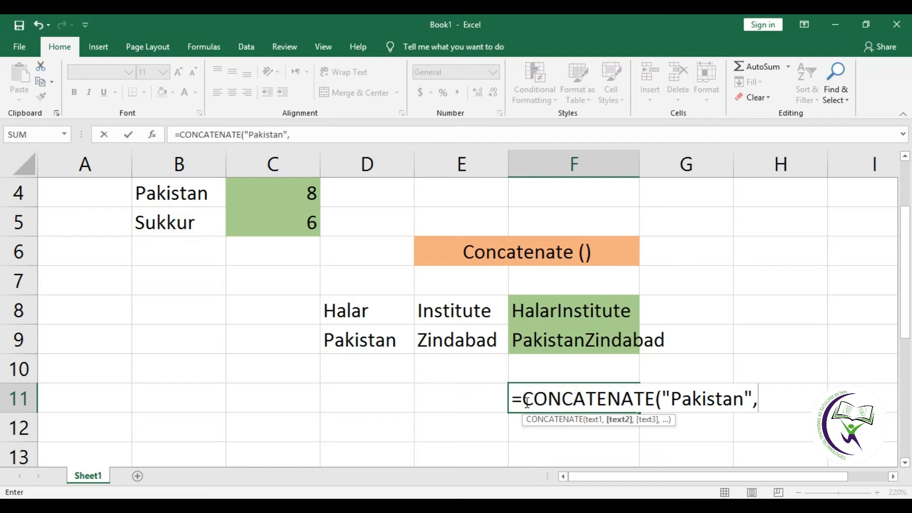
{"action": "type", "text": "\"zindab"}
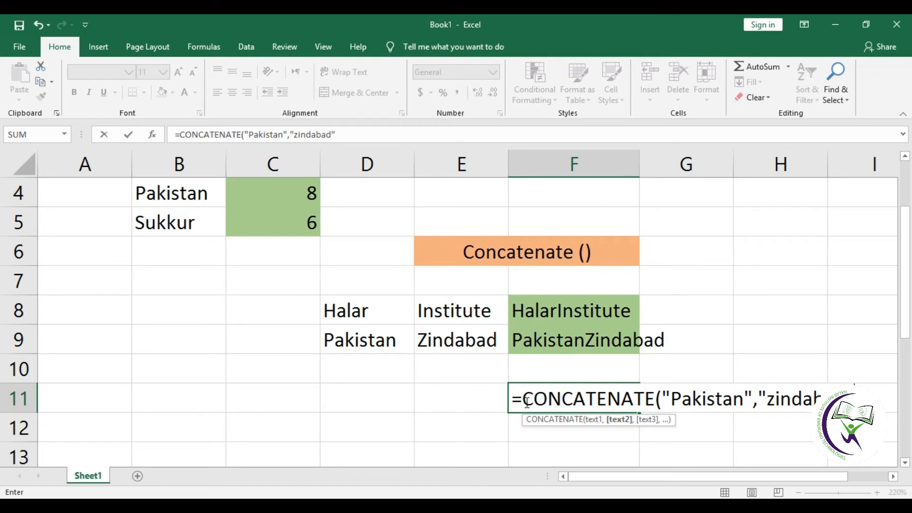
{"action": "type", "text": "ad\")"}
{"action": "key", "text": "Return"}
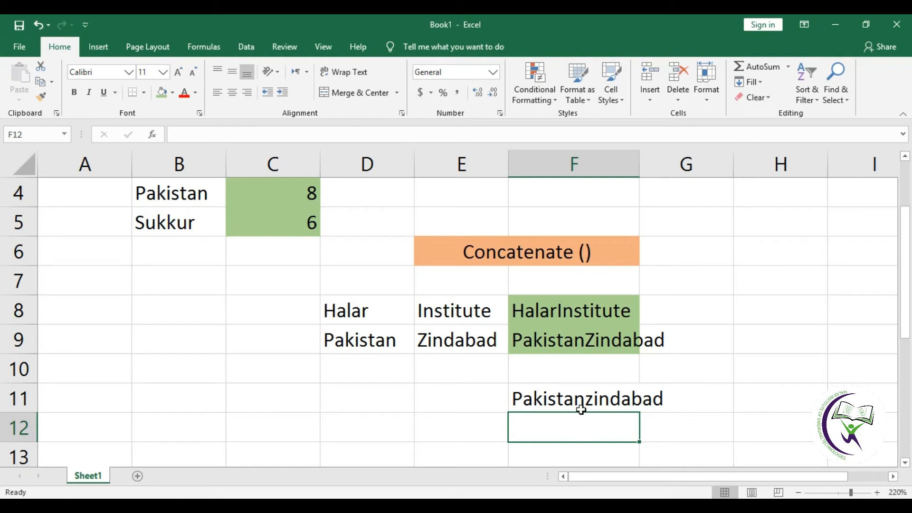
Examine the CONCATENATE formula in cell F11, closing the browser window that pops up over the sheet.
{"action": "left_click", "coordinate": [569, 400]}
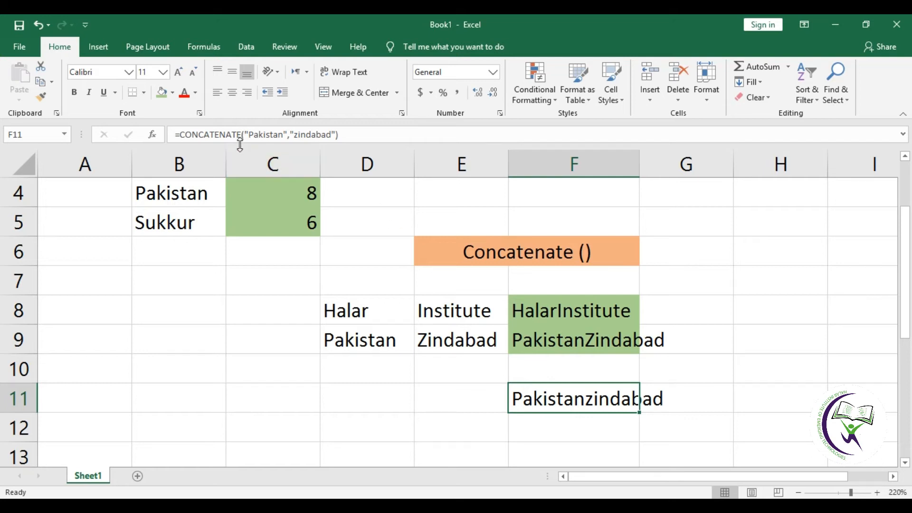
{"action": "left_click", "coordinate": [345, 138]}
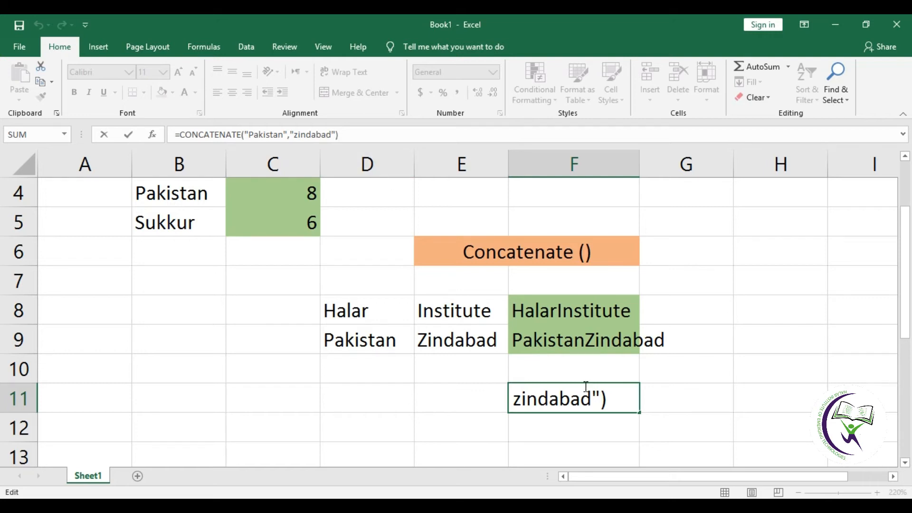
{"action": "left_click", "coordinate": [488, 387]}
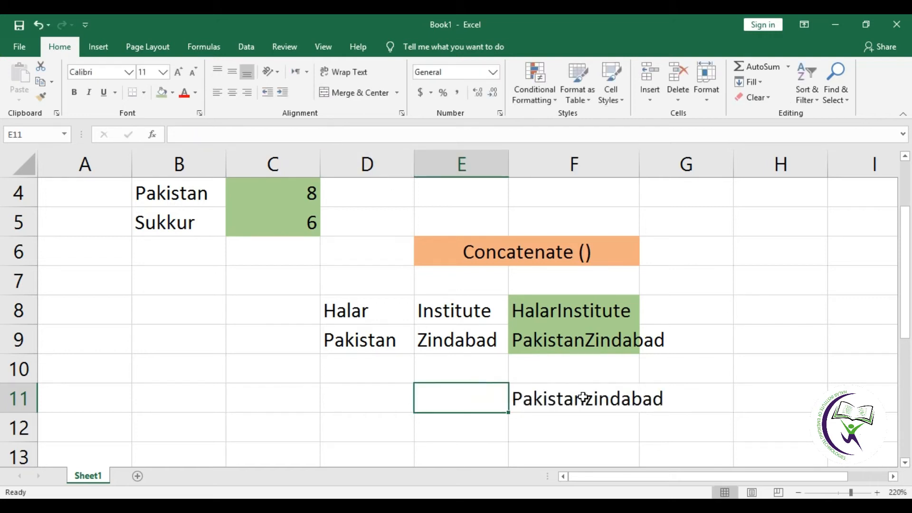
{"action": "left_click", "coordinate": [582, 398]}
{"action": "double_click", "coordinate": [583, 398]}
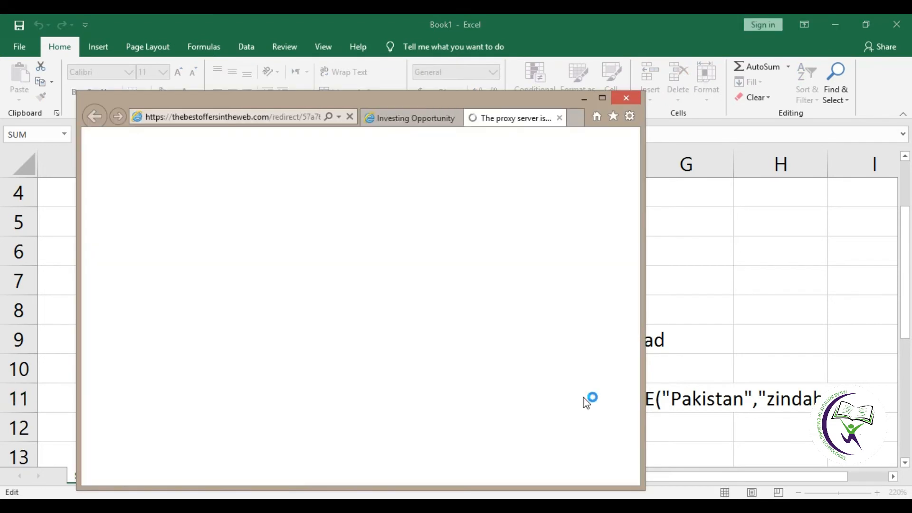
{"action": "key", "text": "alt+F4"}
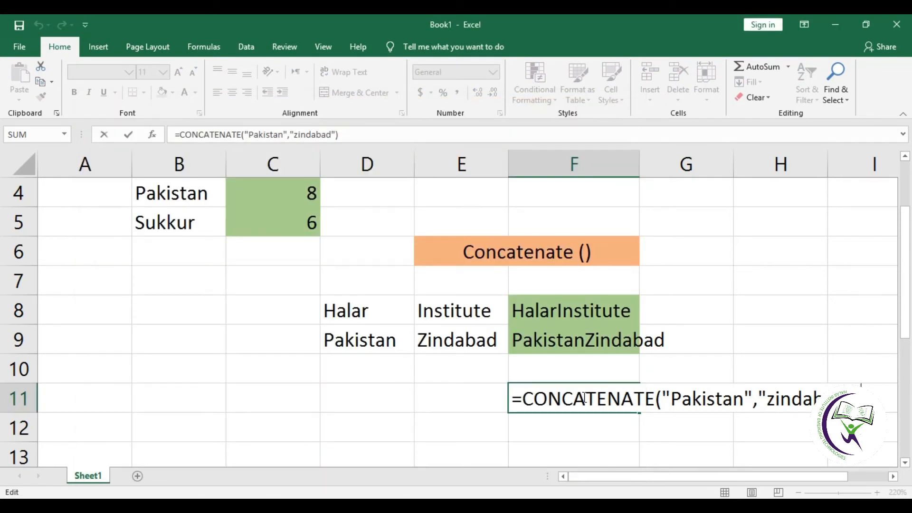
{"action": "key", "text": "Return"}
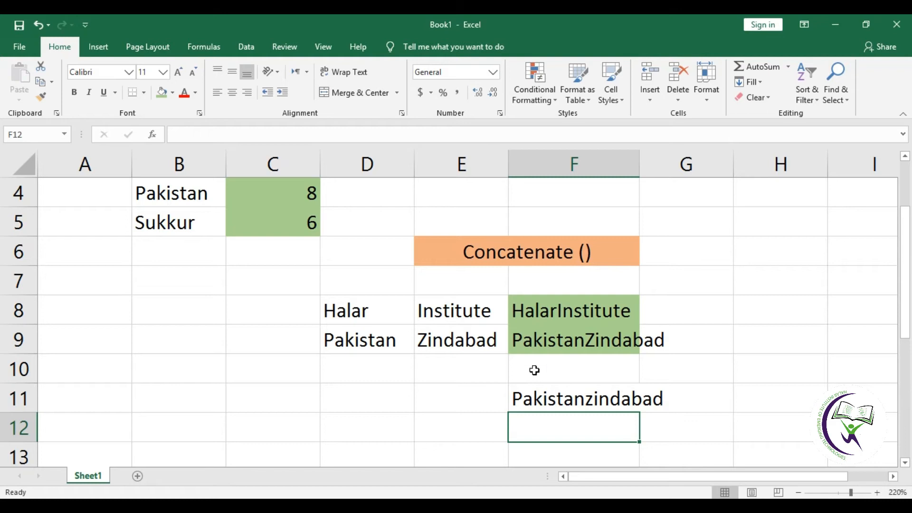
Fill cell F11 with the same green as the other result cells.
{"action": "left_click", "coordinate": [571, 402]}
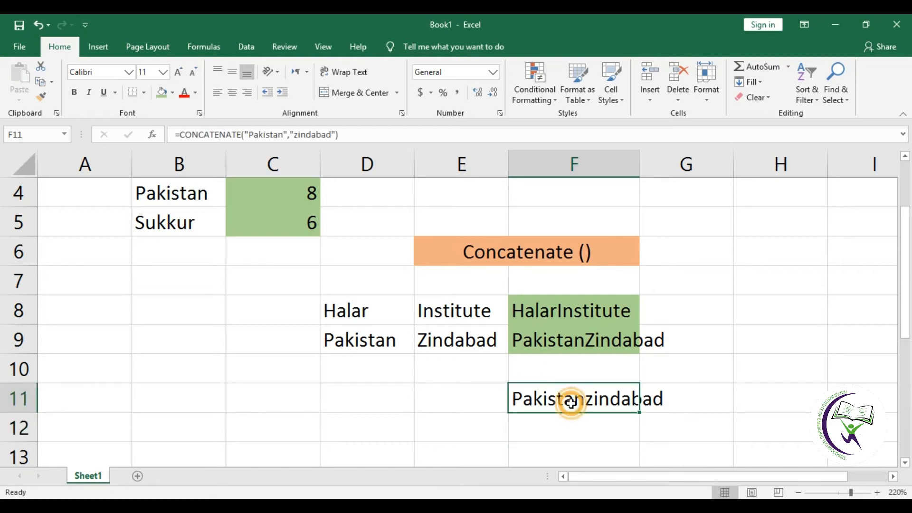
{"action": "left_click", "coordinate": [160, 94]}
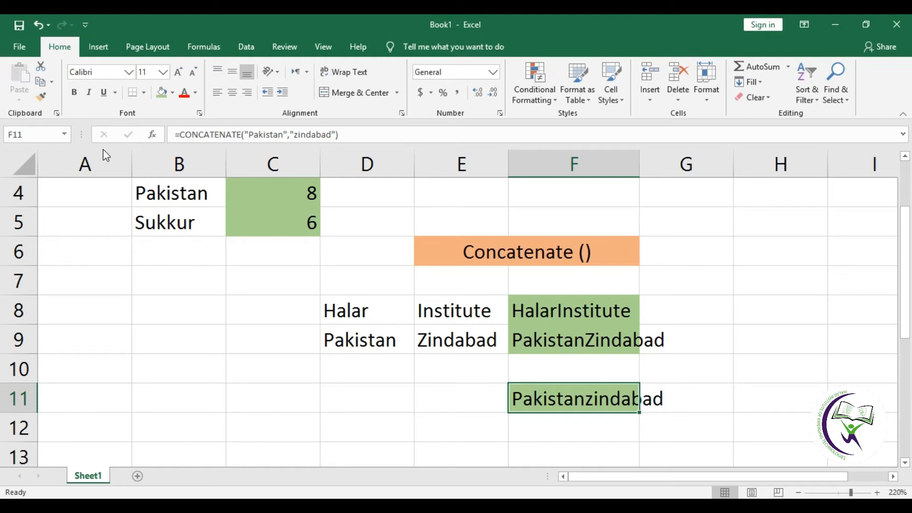
{"action": "left_click", "coordinate": [161, 257]}
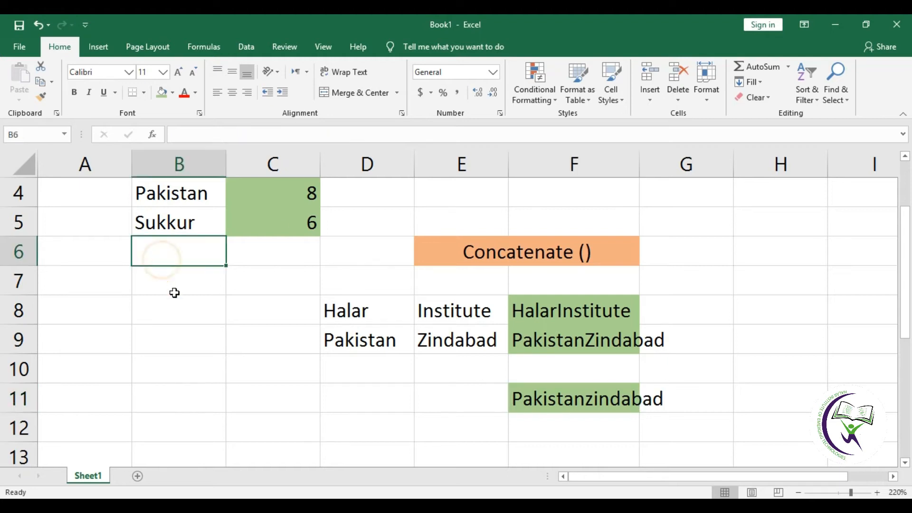
Enter the formula =LEN("Halar") with a directly typed word in cell C7.
{"action": "left_click", "coordinate": [290, 285]}
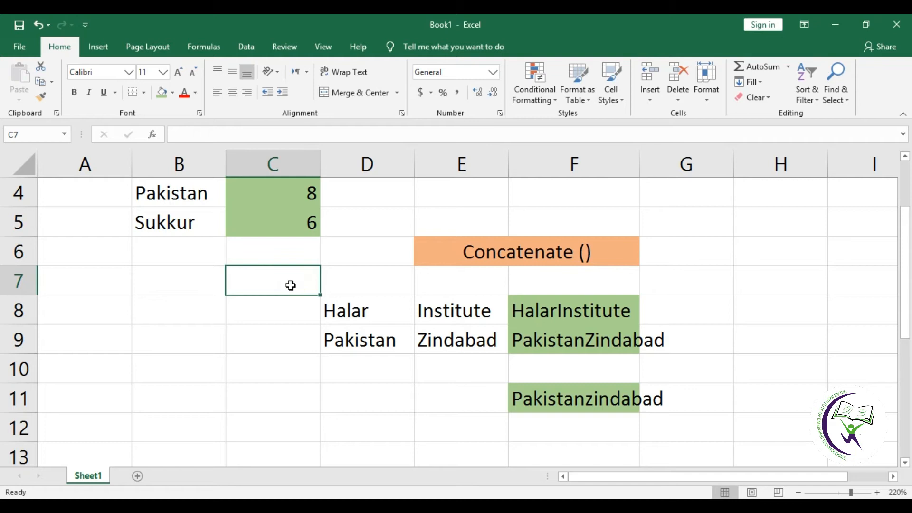
{"action": "type", "text": "=len"}
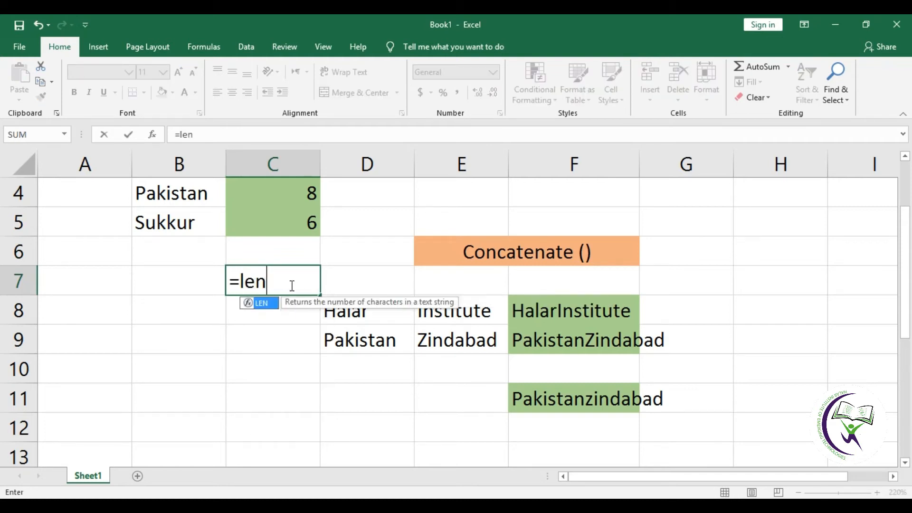
{"action": "type", "text": "(\""}
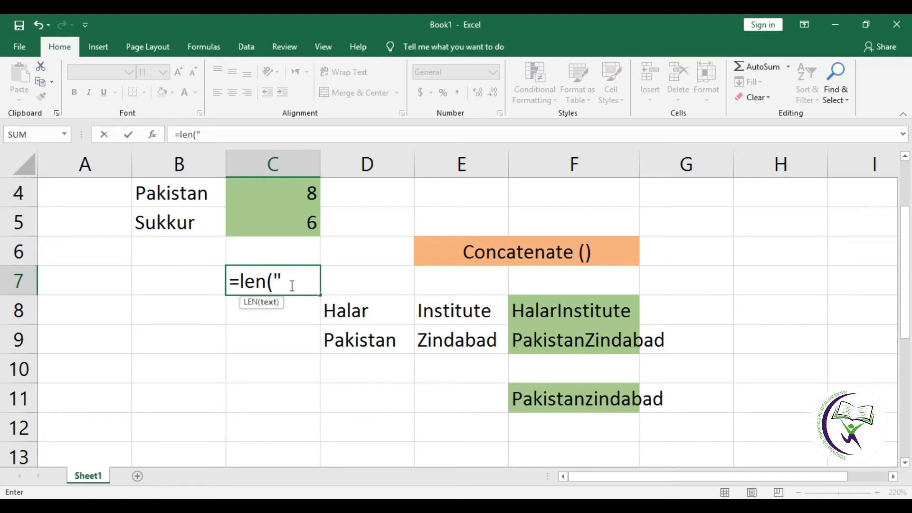
{"action": "type", "text": "Halar\")"}
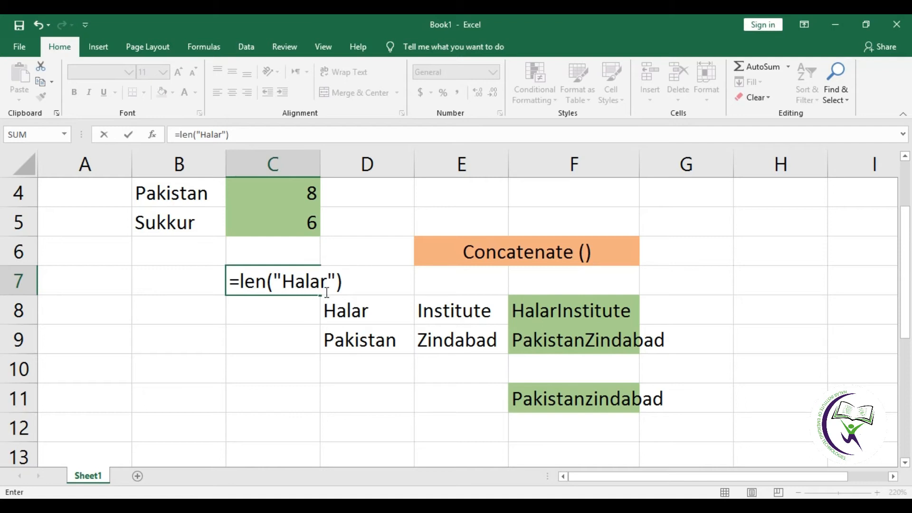
{"action": "key", "text": "Return"}
Edit the LEN formula in C7 to add two trailing spaces after Halar inside the quotation marks.
{"action": "left_click", "coordinate": [294, 281]}
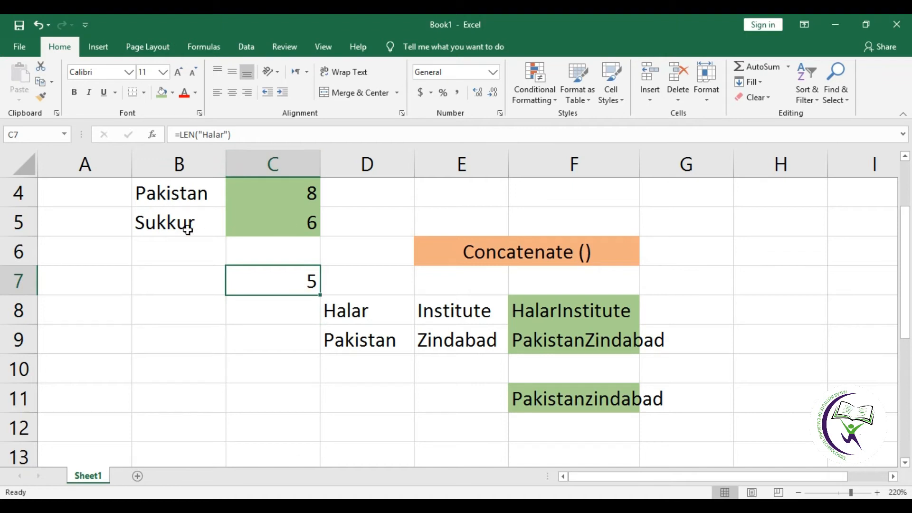
{"action": "left_click", "coordinate": [275, 281]}
{"action": "left_click", "coordinate": [275, 281]}
{"action": "key", "text": "F5"}
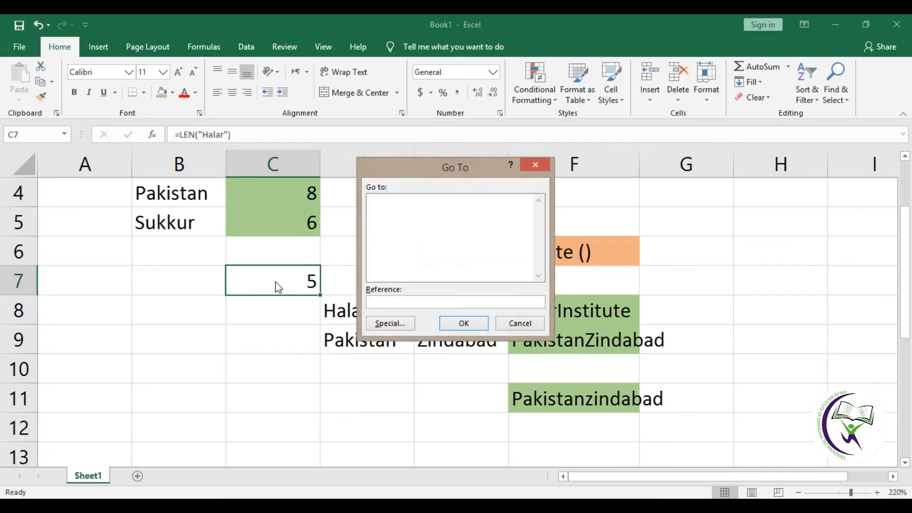
{"action": "key", "text": "Escape"}
{"action": "double_click", "coordinate": [277, 284]}
{"action": "key", "text": "Left"}
{"action": "key", "text": "Left"}
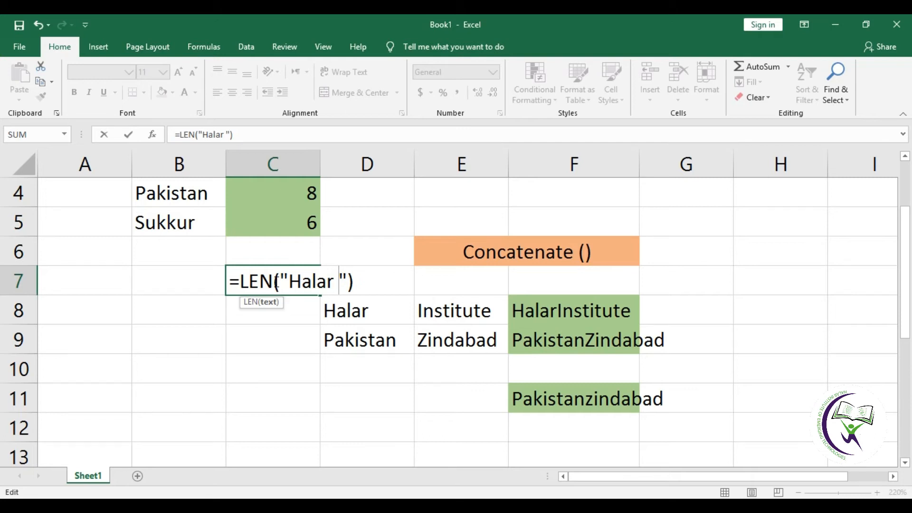
{"action": "type", "text": "In"}
{"action": "key", "text": "BackSpace"}
{"action": "key", "text": "BackSpace"}
{"action": "key", "text": "Return"}
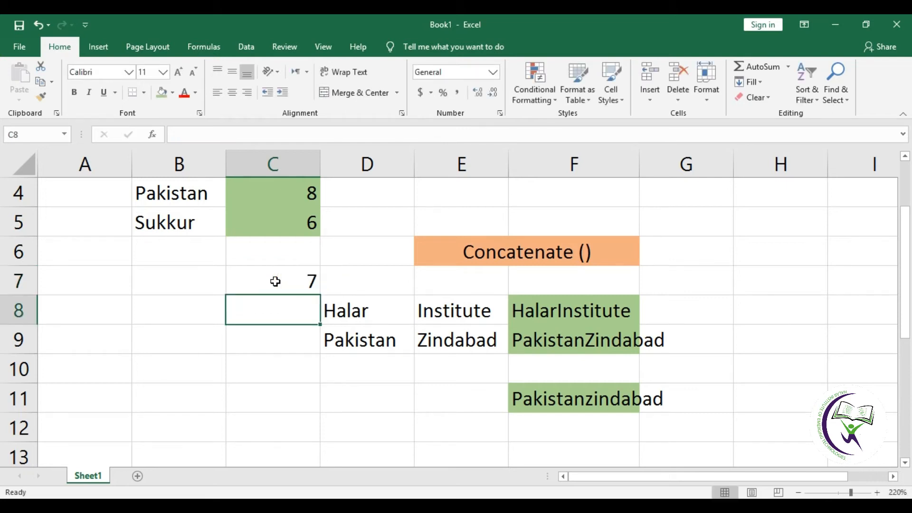
Fill cell C7 with the same green as the other result cells.
{"action": "left_click", "coordinate": [275, 282]}
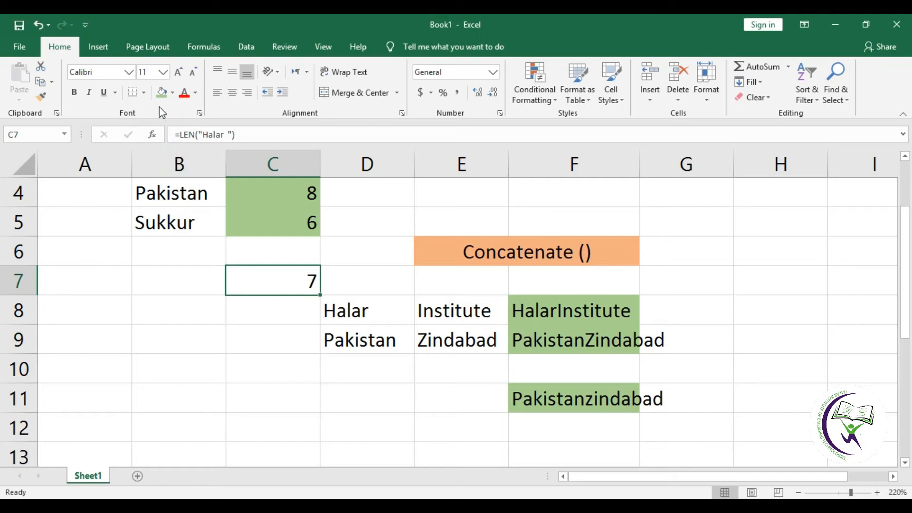
{"action": "left_click", "coordinate": [162, 93]}
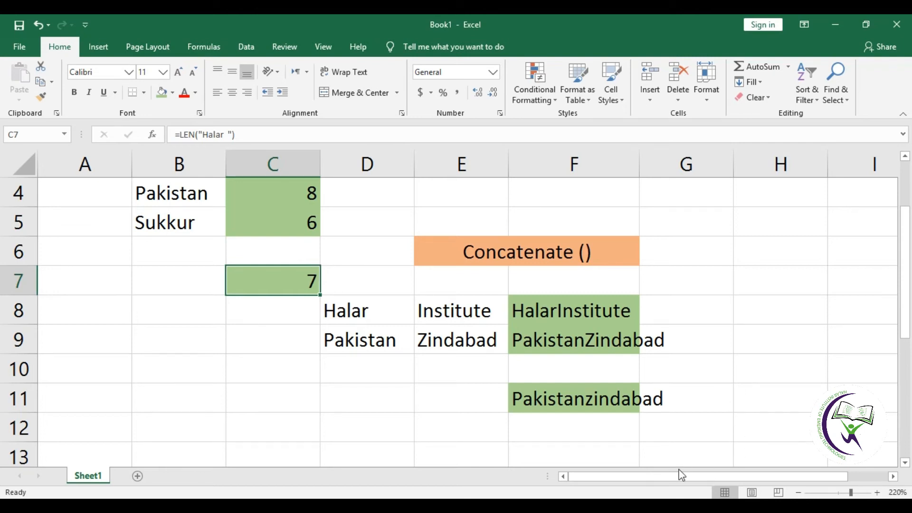
{"action": "left_click", "coordinate": [777, 283]}
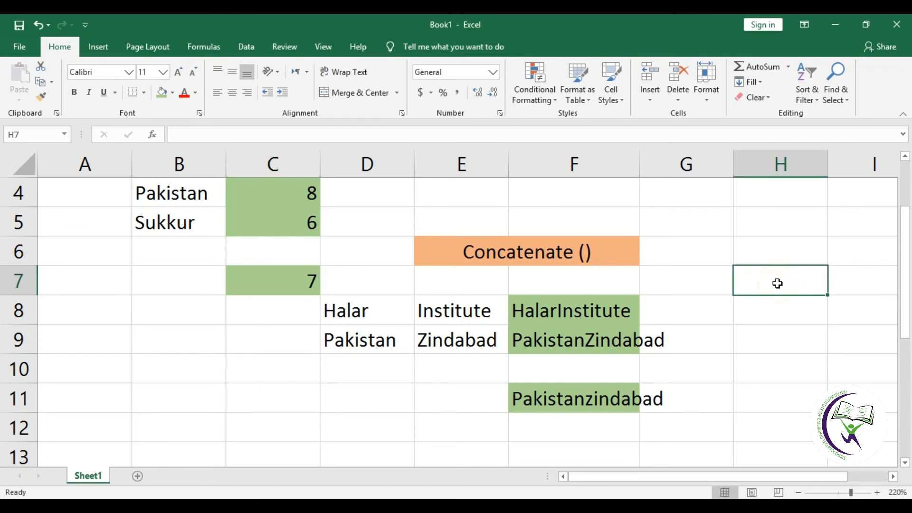
Merge and center cells H7:I7 as a heading cell for the next example.
{"action": "scroll", "coordinate": [777, 284], "scroll_direction": "right", "scroll_amount": 2}
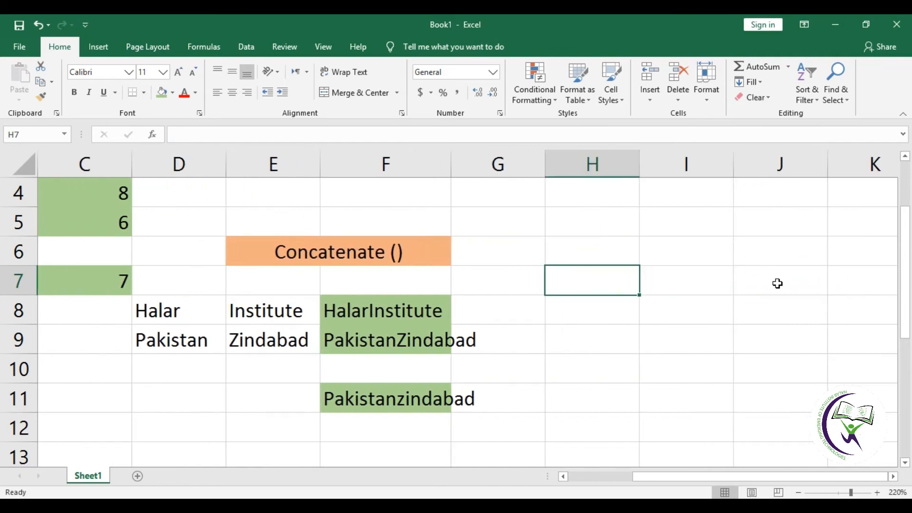
{"action": "key", "text": "Down"}
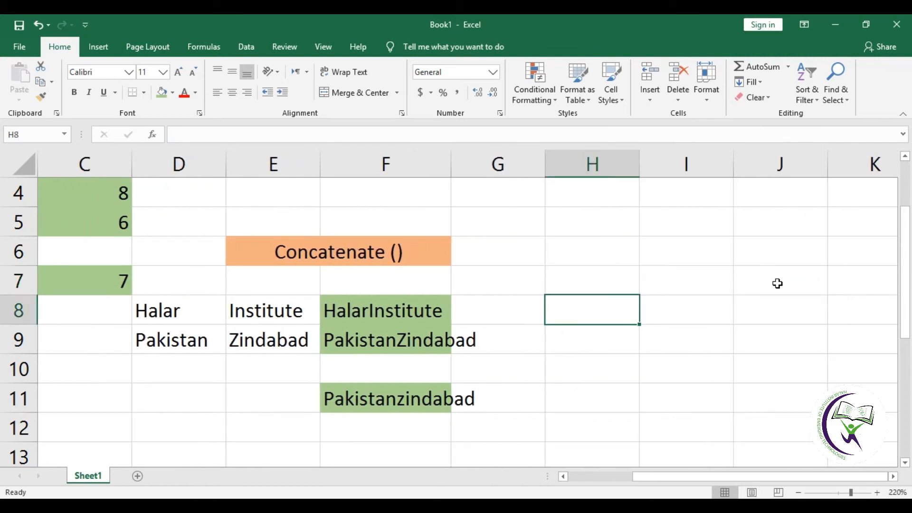
{"action": "left_click", "coordinate": [613, 273]}
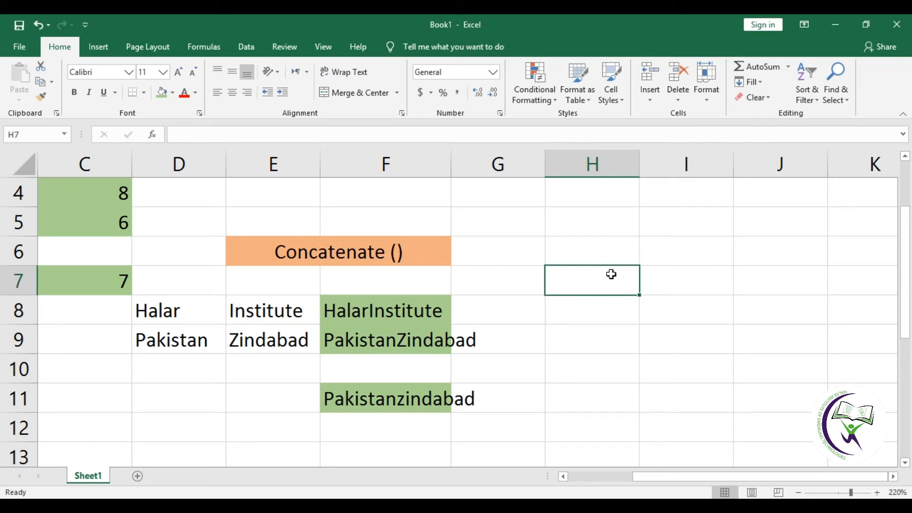
{"action": "left_click_drag", "start_coordinate": [609, 279], "coordinate": [674, 283]}
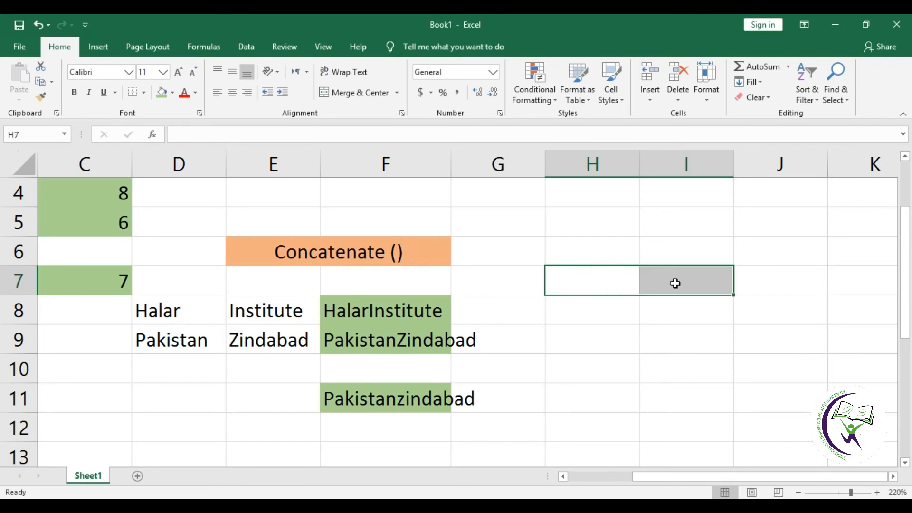
{"action": "left_click", "coordinate": [348, 91]}
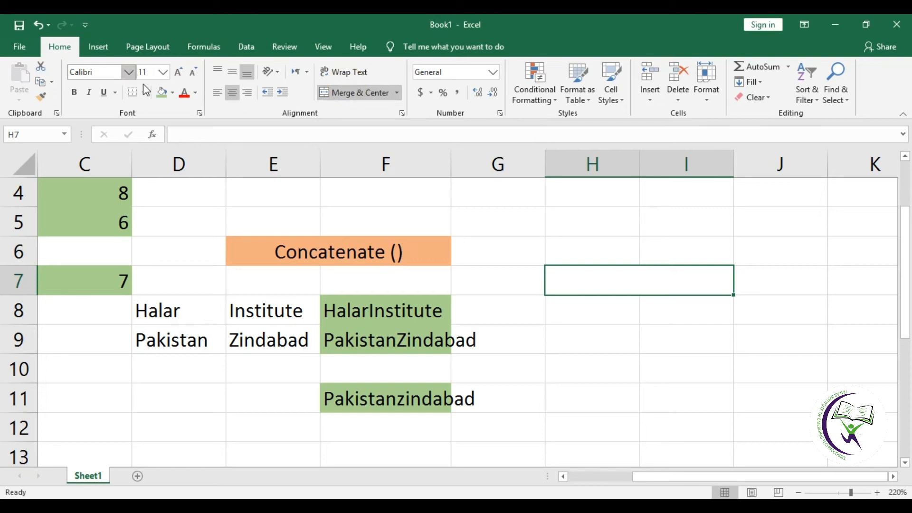
Fill the merged cell H7:I7 with the same light orange as the other headings and enter the heading Product ().
{"action": "left_click", "coordinate": [173, 93]}
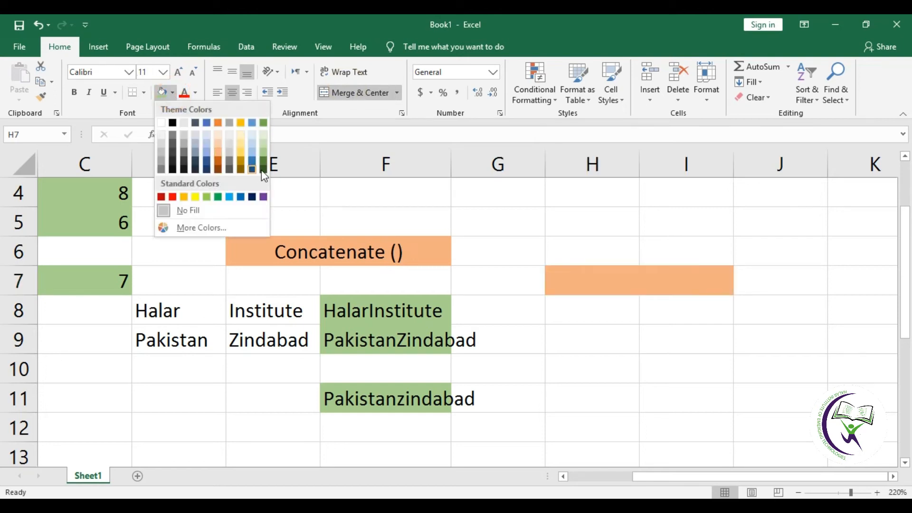
{"action": "left_click", "coordinate": [221, 155]}
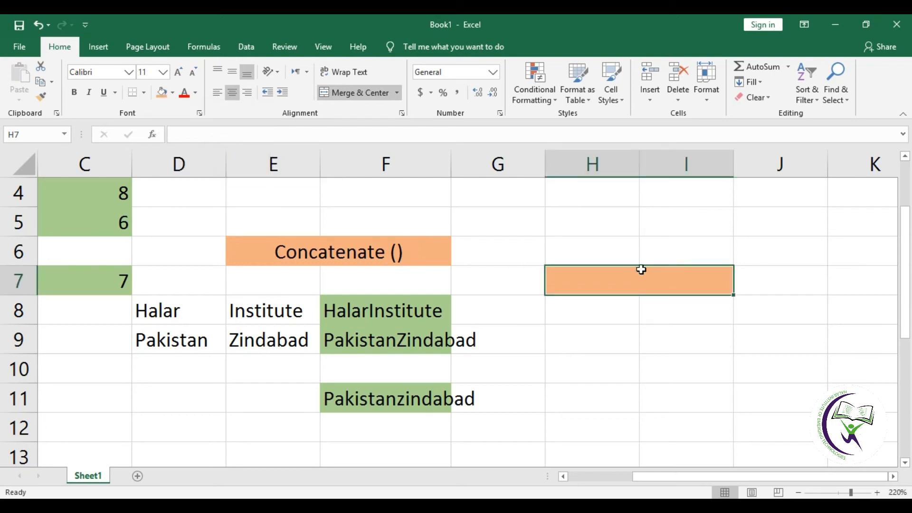
{"action": "type", "text": "P"}
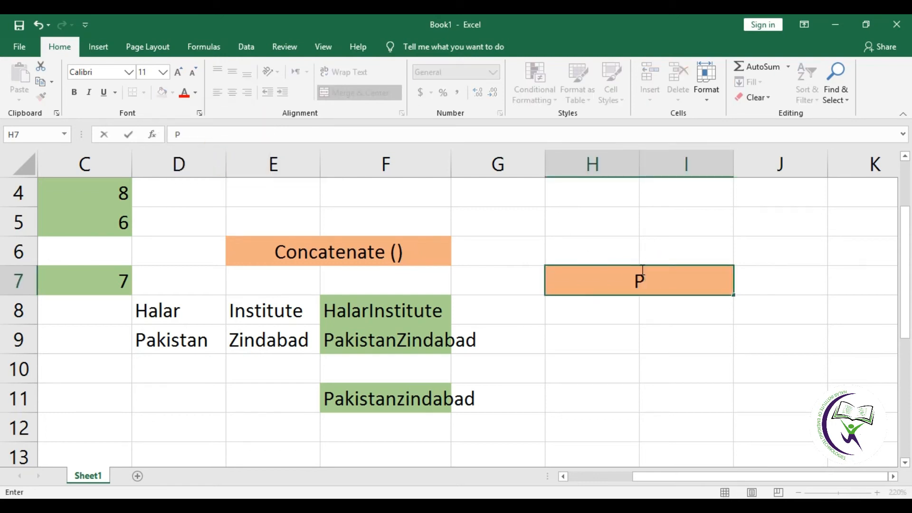
{"action": "type", "text": "roduct"}
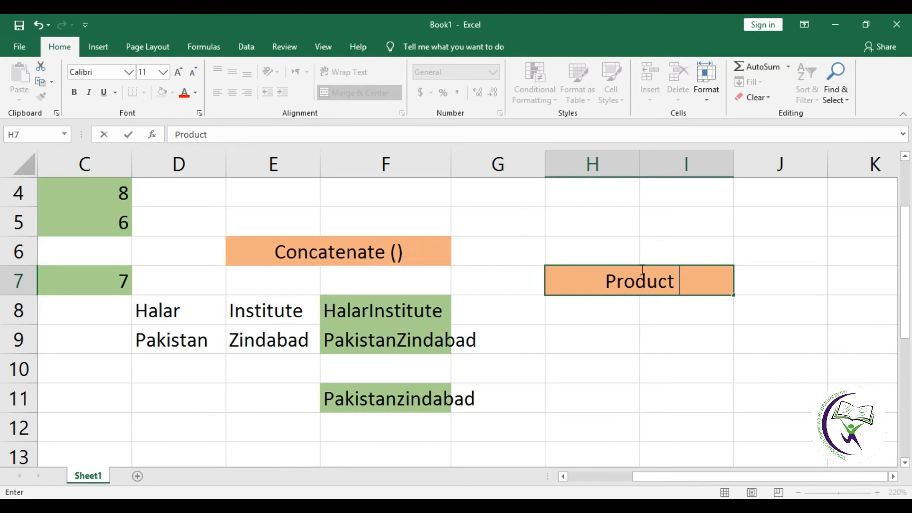
{"action": "type", "text": " ()"}
{"action": "key", "text": "Left"}
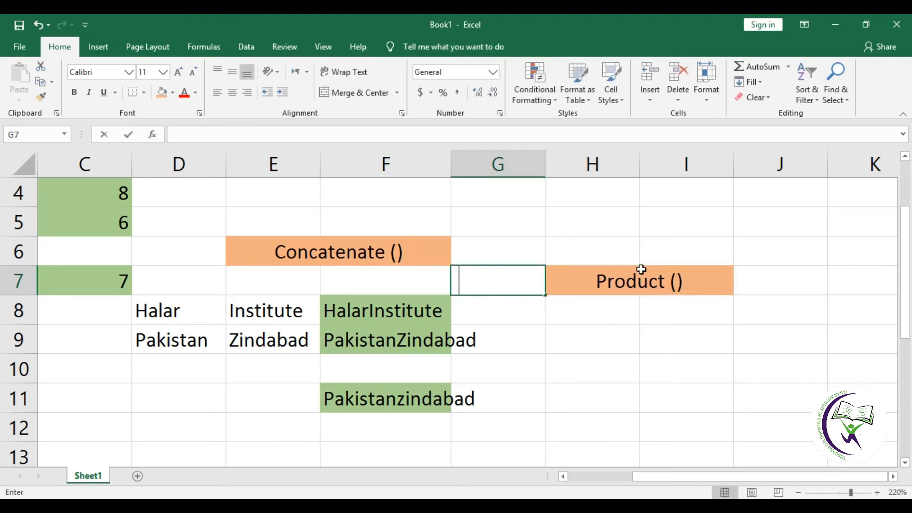
{"action": "left_click", "coordinate": [641, 269]}
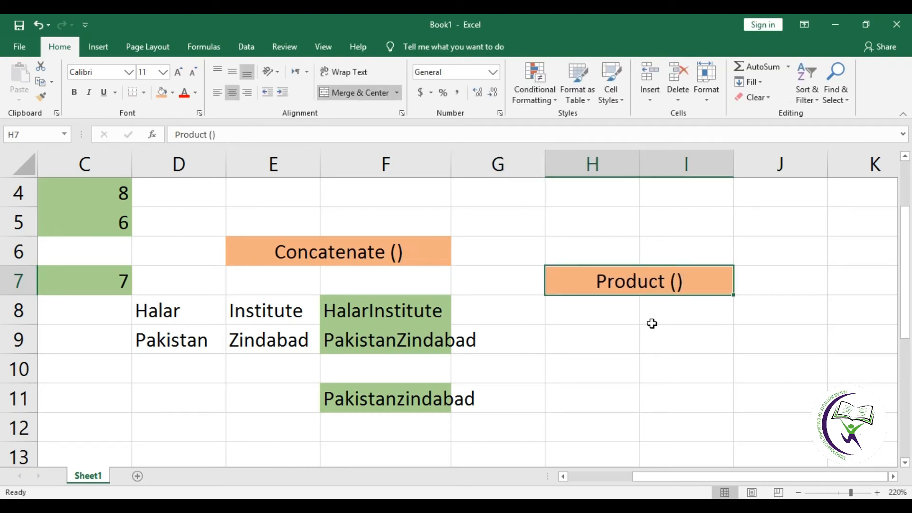
{"action": "left_click", "coordinate": [674, 340]}
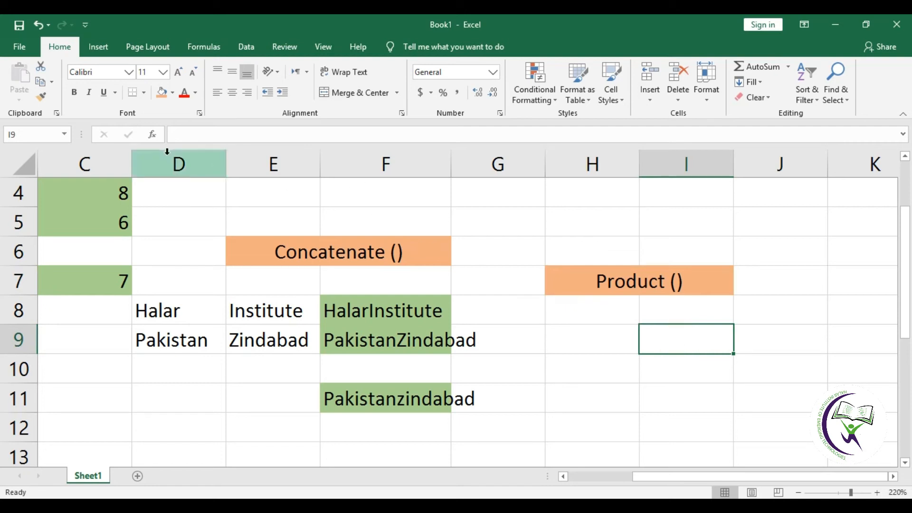
{"action": "left_click", "coordinate": [174, 92]}
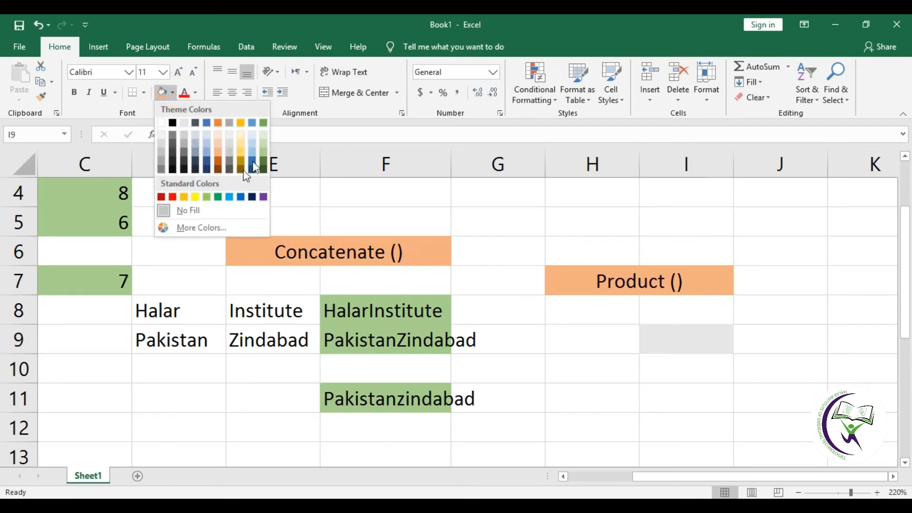
{"action": "left_click", "coordinate": [263, 154]}
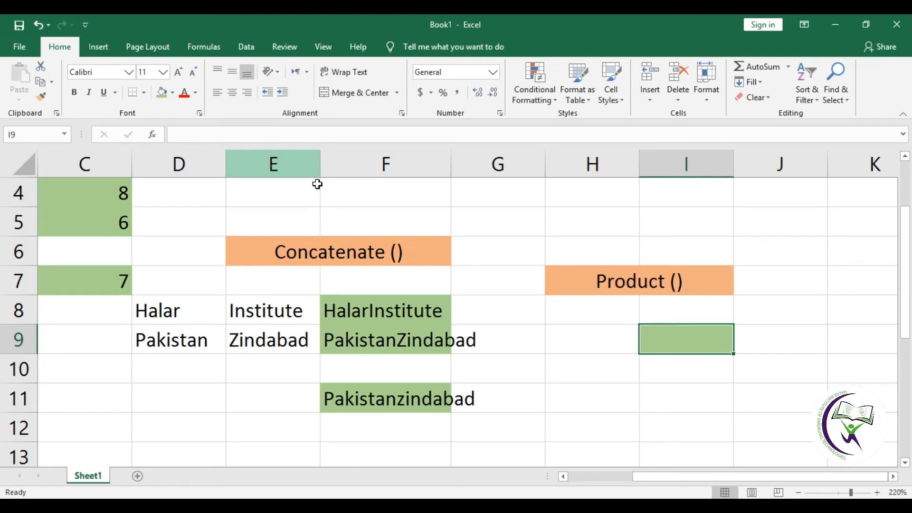
{"action": "left_click", "coordinate": [596, 338]}
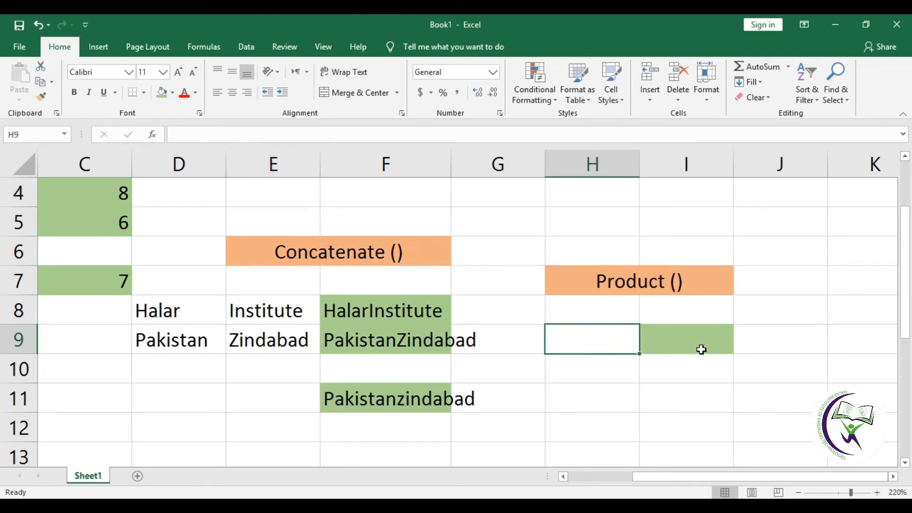
{"action": "left_click", "coordinate": [685, 338]}
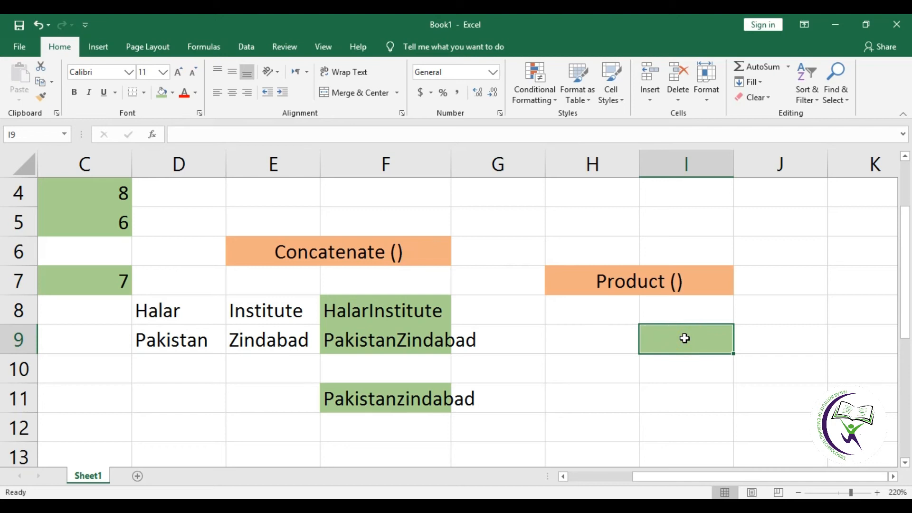
{"action": "left_click", "coordinate": [612, 342]}
{"action": "left_click", "coordinate": [691, 352]}
{"action": "left_click", "coordinate": [766, 97]}
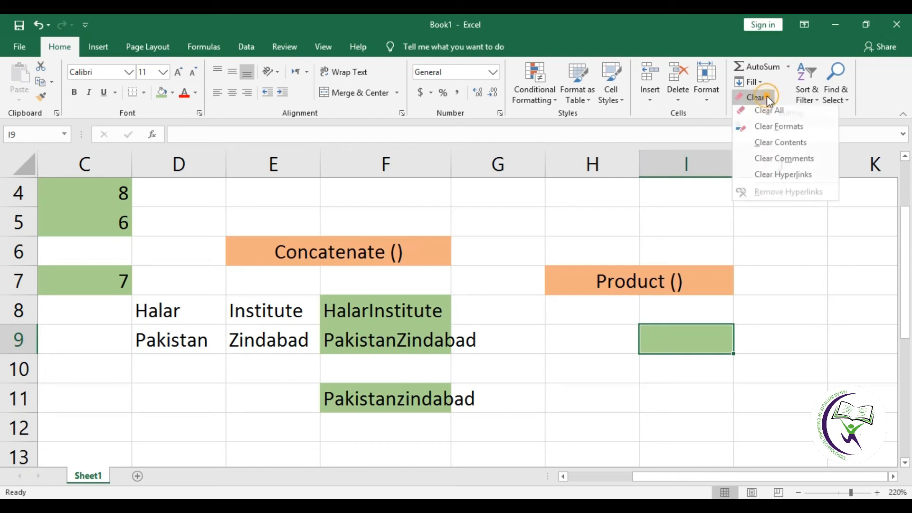
{"action": "left_click", "coordinate": [785, 136]}
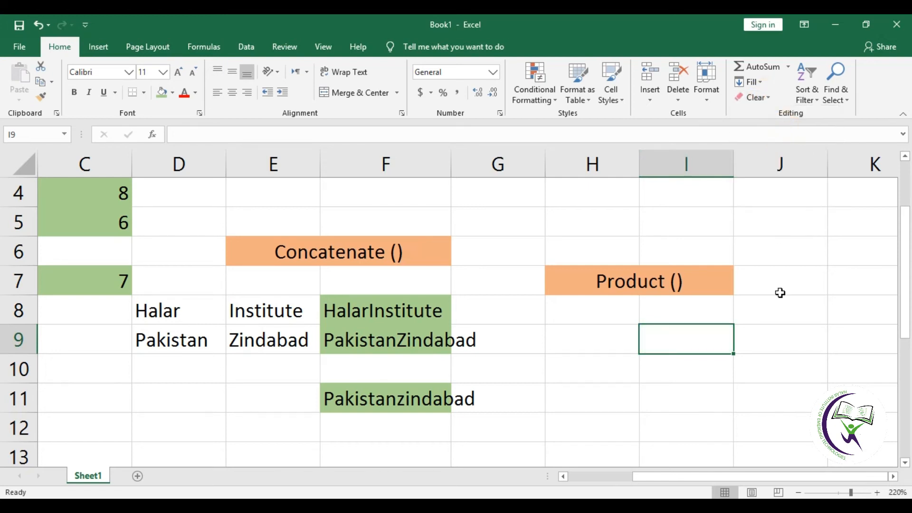
Enter the numbers 3 in cell H9 and 4 in cell I9 below the Product heading.
{"action": "left_click", "coordinate": [776, 336]}
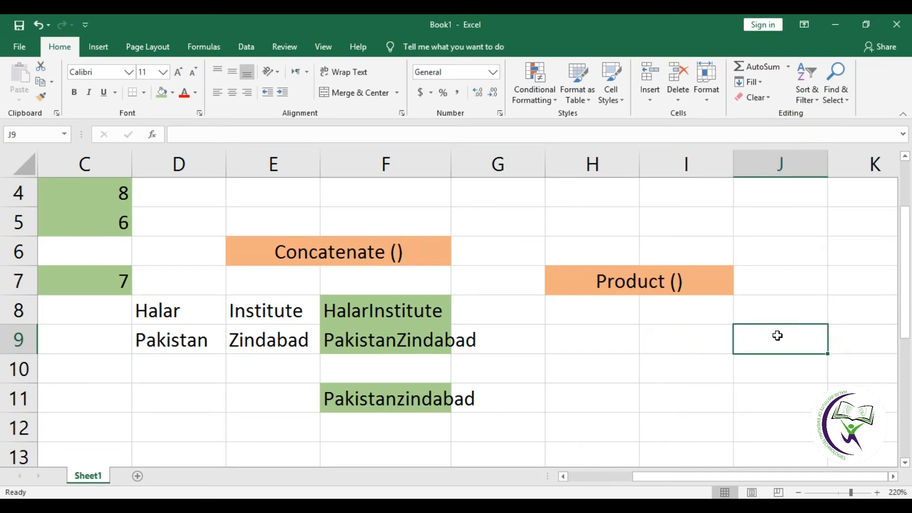
{"action": "left_click", "coordinate": [613, 341]}
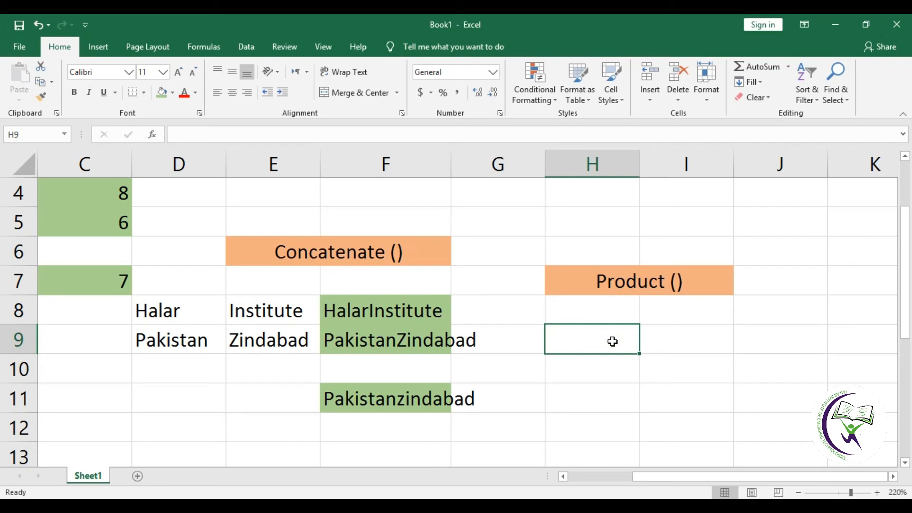
{"action": "type", "text": "3"}
{"action": "key", "text": "Tab"}
{"action": "type", "text": "4"}
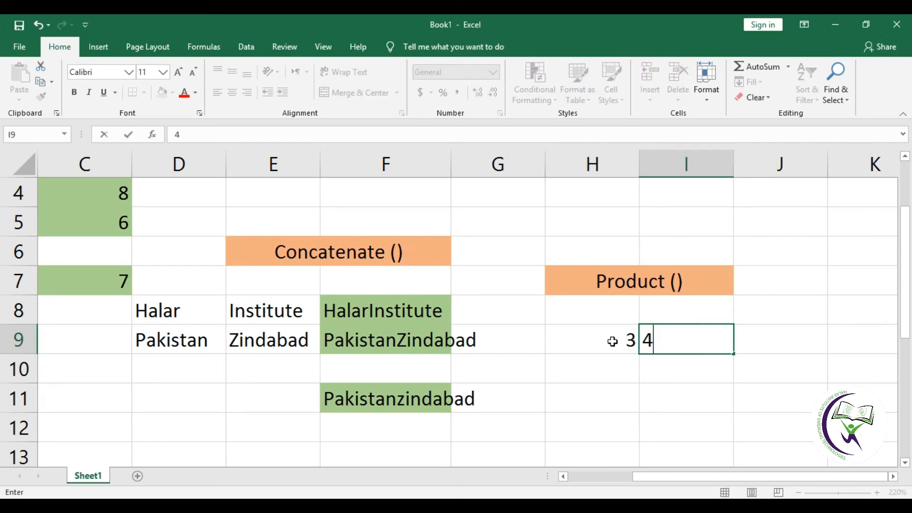
{"action": "key", "text": "Tab"}
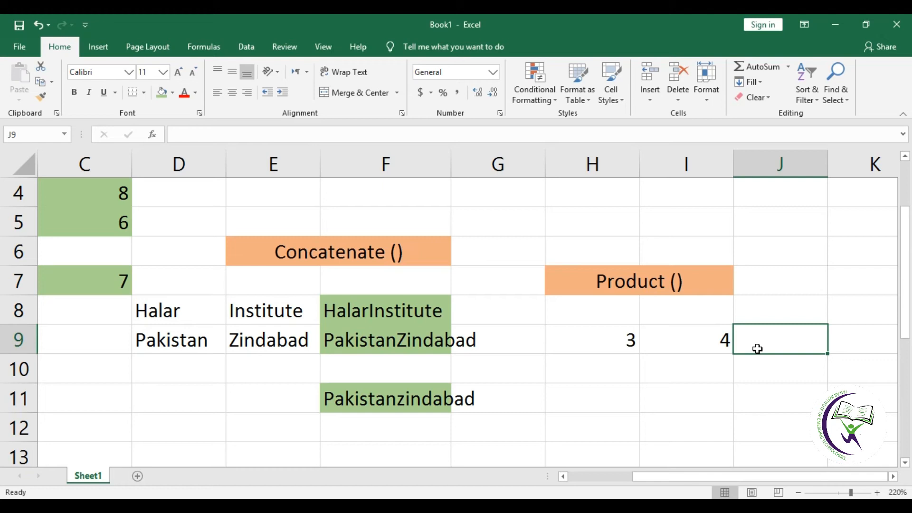
Fill cell J9 with the green used for results and enter the formula =PRODUCT(H9,I9) in it.
{"action": "left_click", "coordinate": [162, 92]}
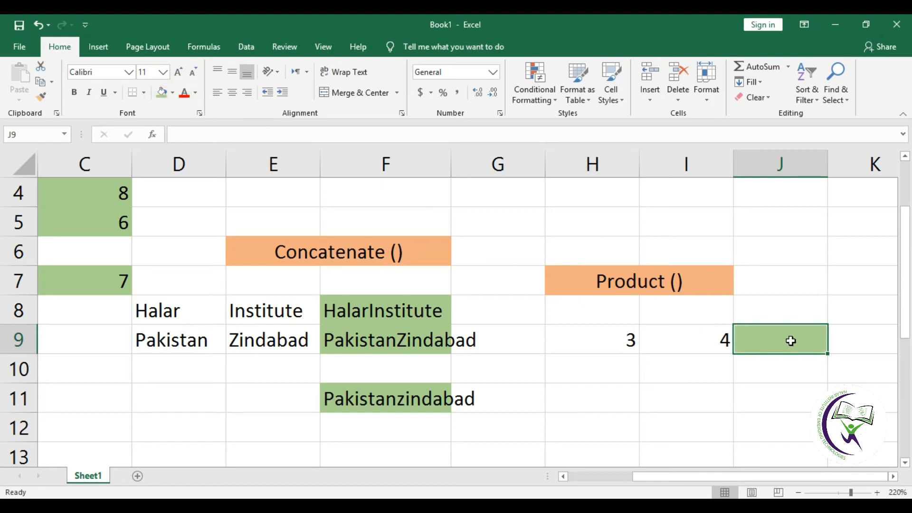
{"action": "type", "text": "="}
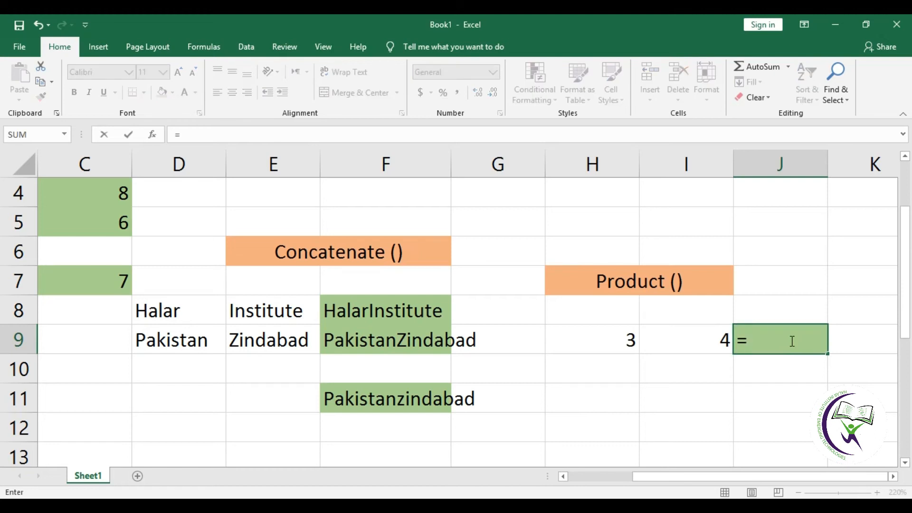
{"action": "type", "text": "product"}
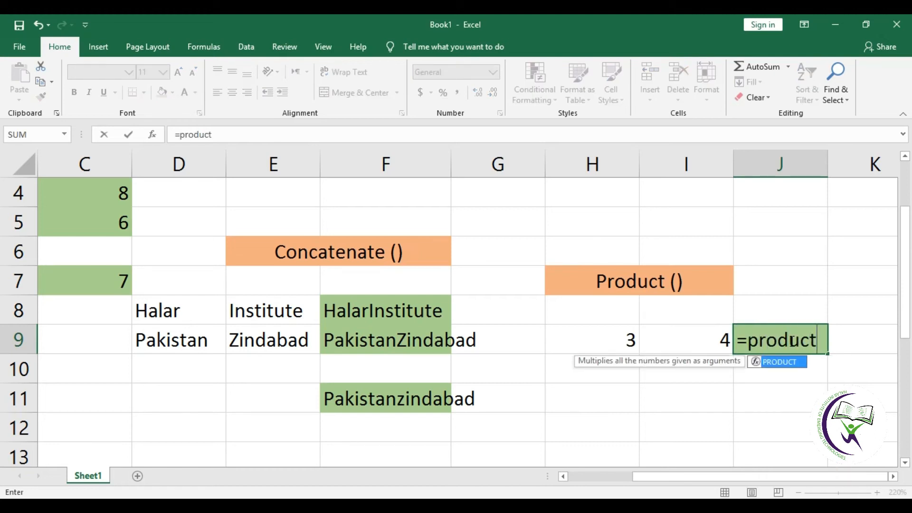
{"action": "key", "text": "Tab"}
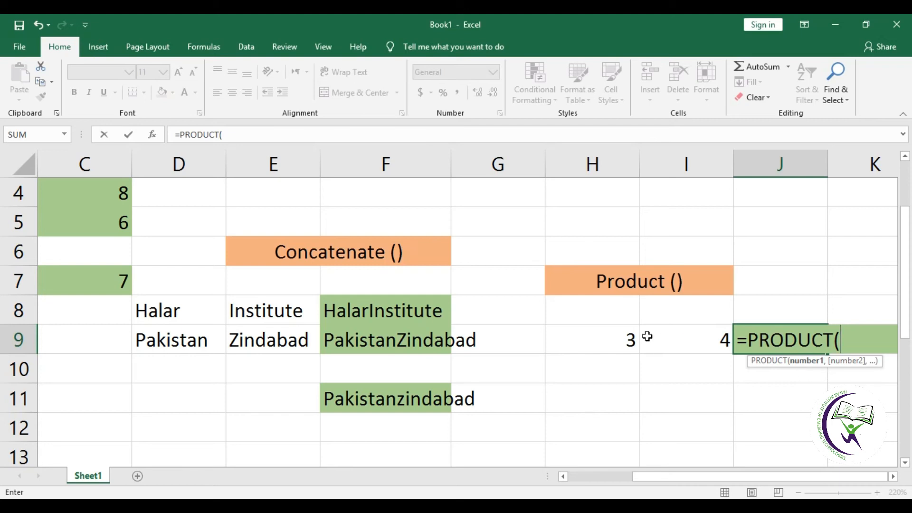
{"action": "left_click", "coordinate": [620, 331]}
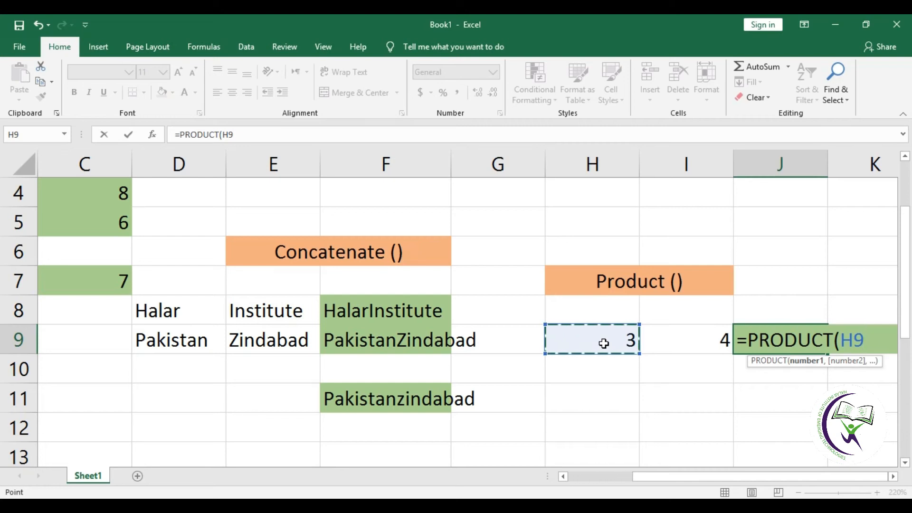
{"action": "type", "text": ","}
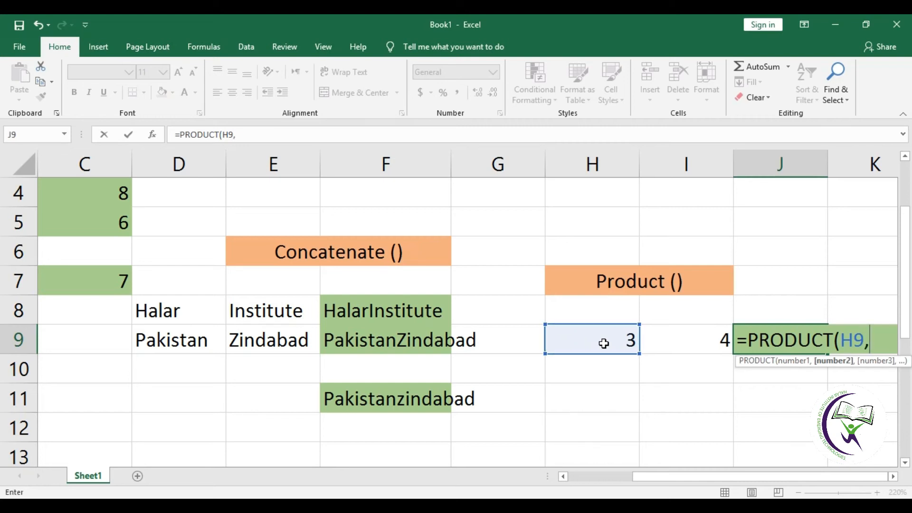
{"action": "left_click", "coordinate": [695, 337]}
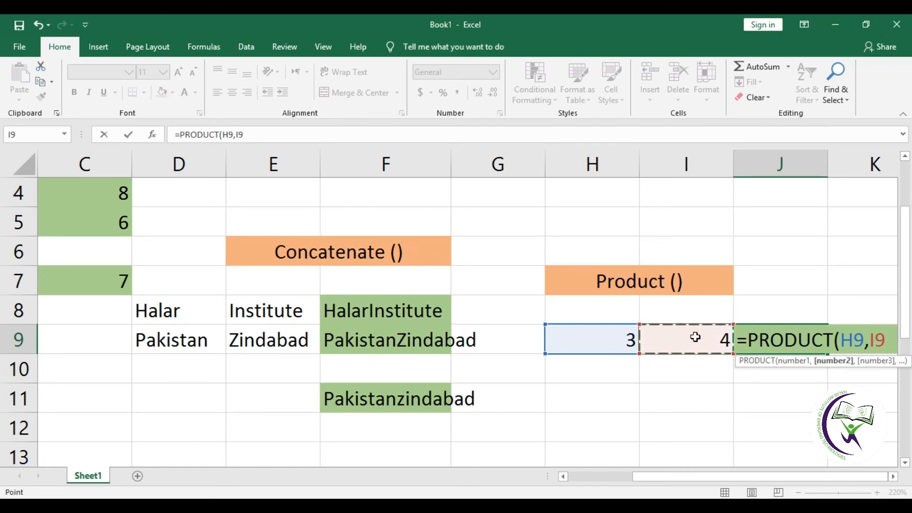
{"action": "type", "text": ")"}
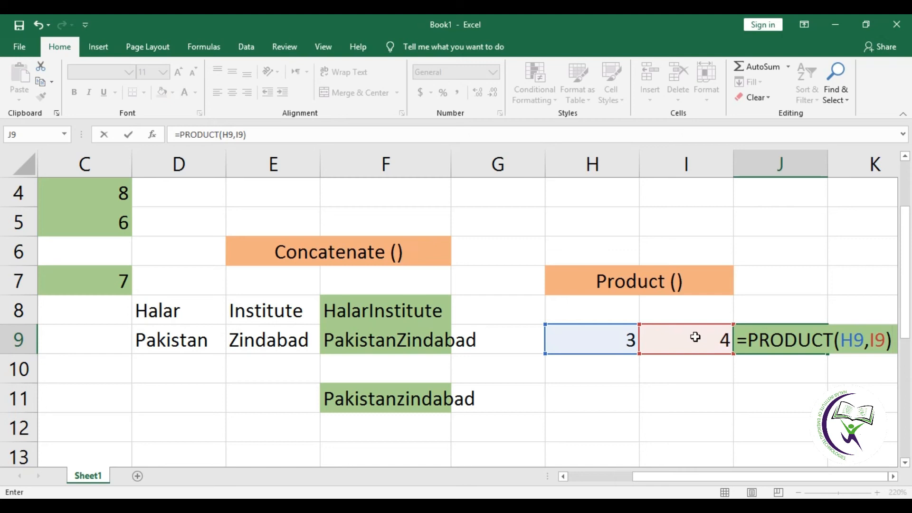
{"action": "key", "text": "Return"}
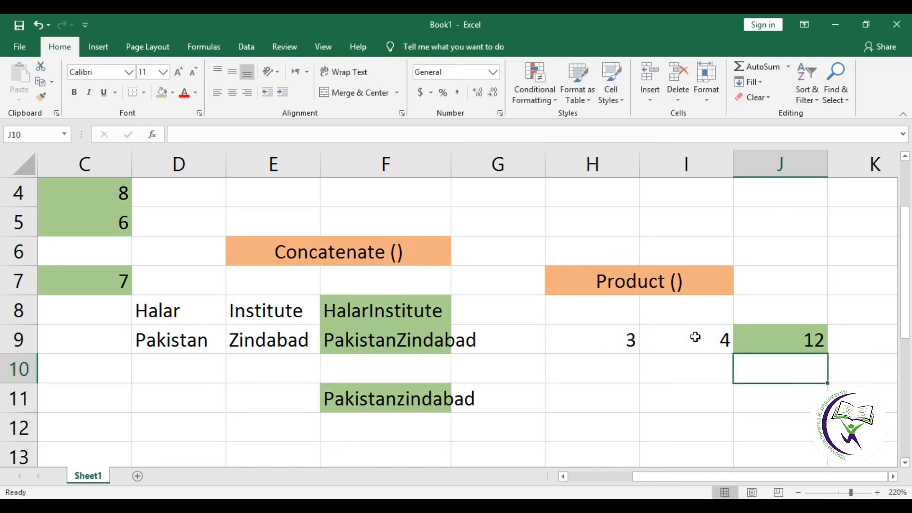
Enter a second pair of numbers, 5 in cell H10 and 6 in cell I10.
{"action": "left_click", "coordinate": [606, 378]}
{"action": "type", "text": "5"}
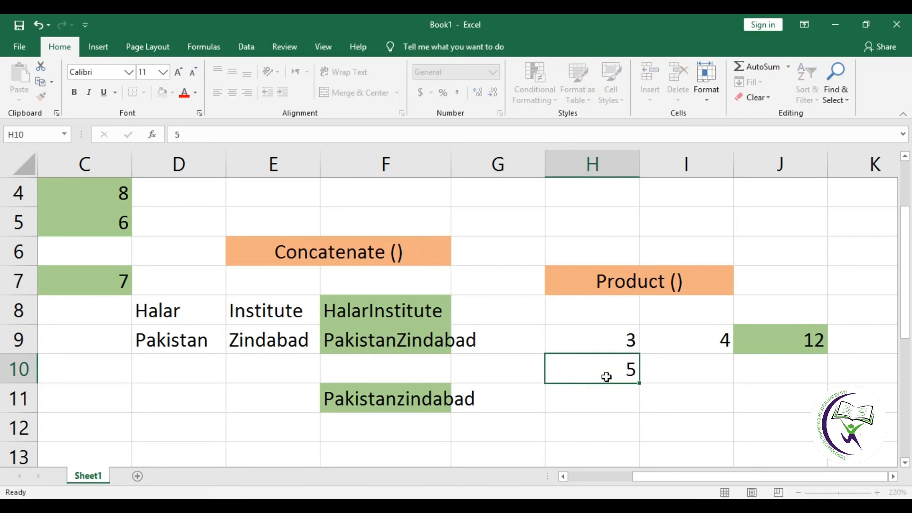
{"action": "key", "text": "Tab"}
{"action": "type", "text": "6"}
{"action": "key", "text": "Tab"}
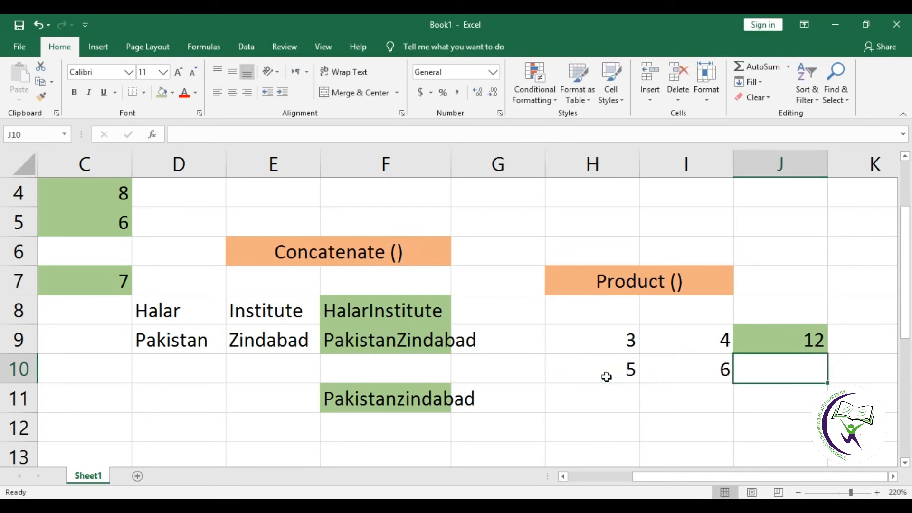
Copy the PRODUCT formula from J9 down to J10 with the fill handle and select J10 to check its references.
{"action": "left_click", "coordinate": [791, 344]}
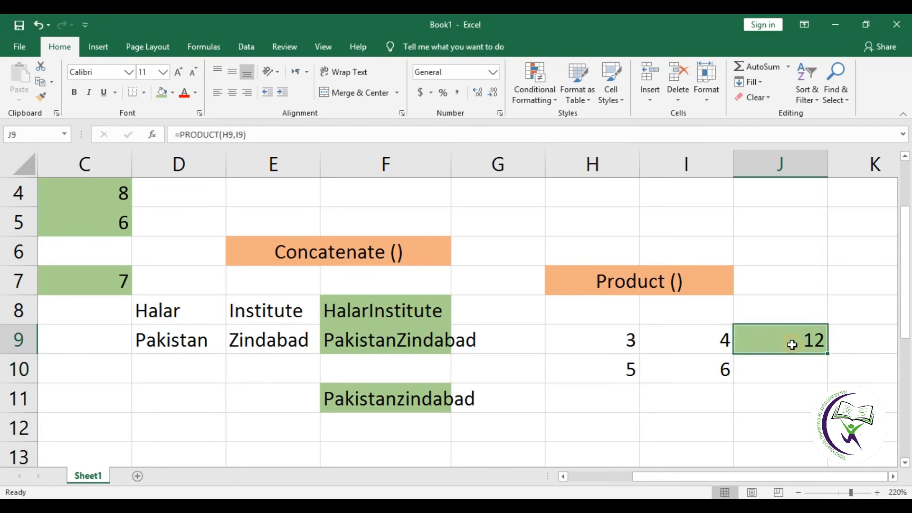
{"action": "left_click", "coordinate": [794, 373]}
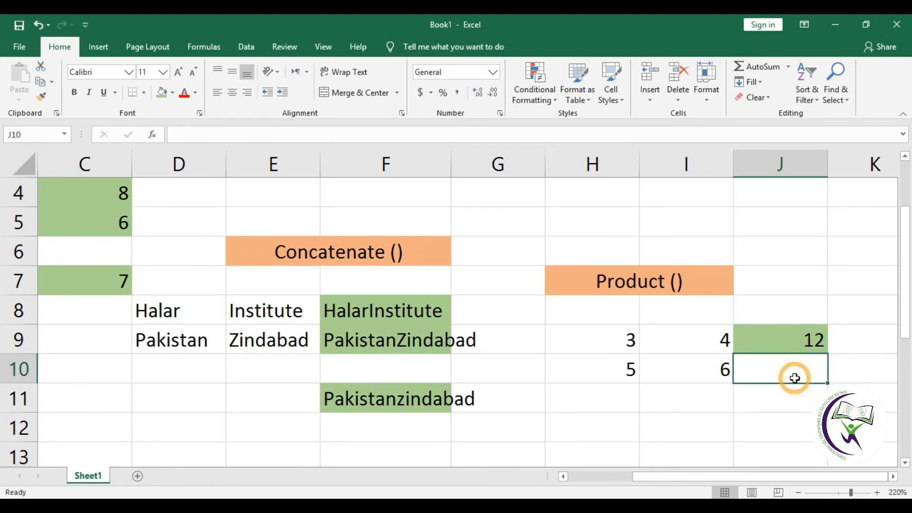
{"action": "left_click", "coordinate": [802, 341]}
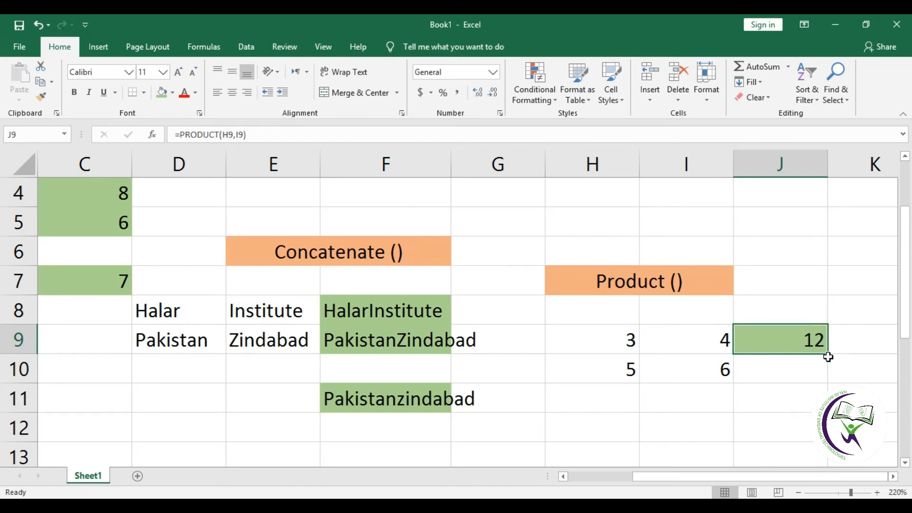
{"action": "left_click_drag", "start_coordinate": [828, 355], "coordinate": [828, 380]}
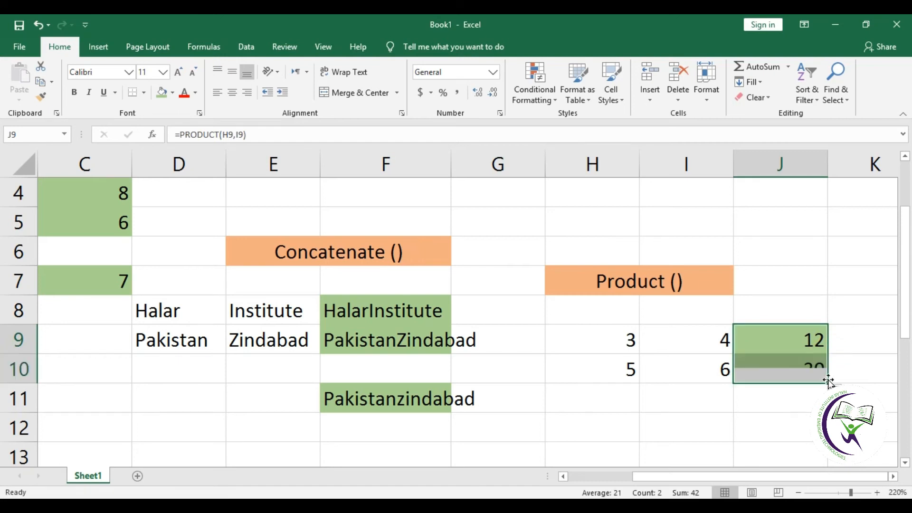
{"action": "left_click", "coordinate": [776, 368]}
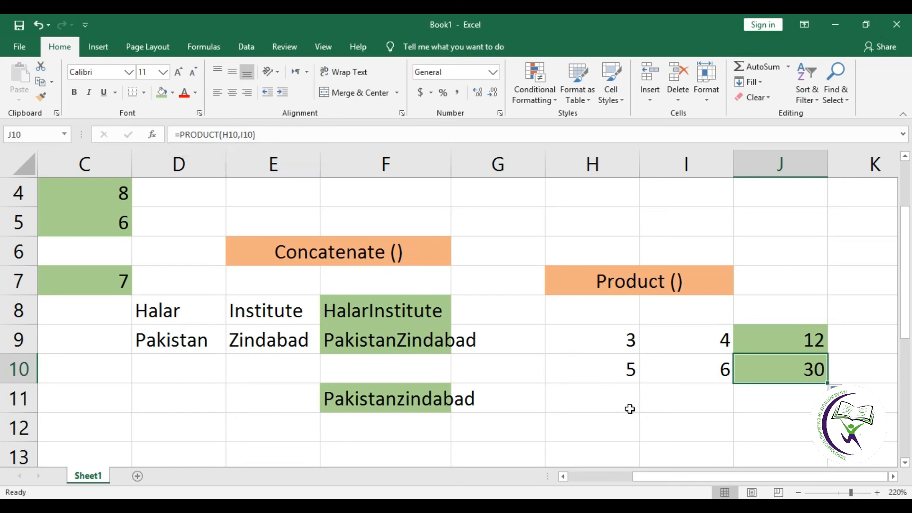
Enter the formula =PRODUCT(5,6) in cell J12, using typed numbers instead of cell references.
{"action": "left_click", "coordinate": [755, 438]}
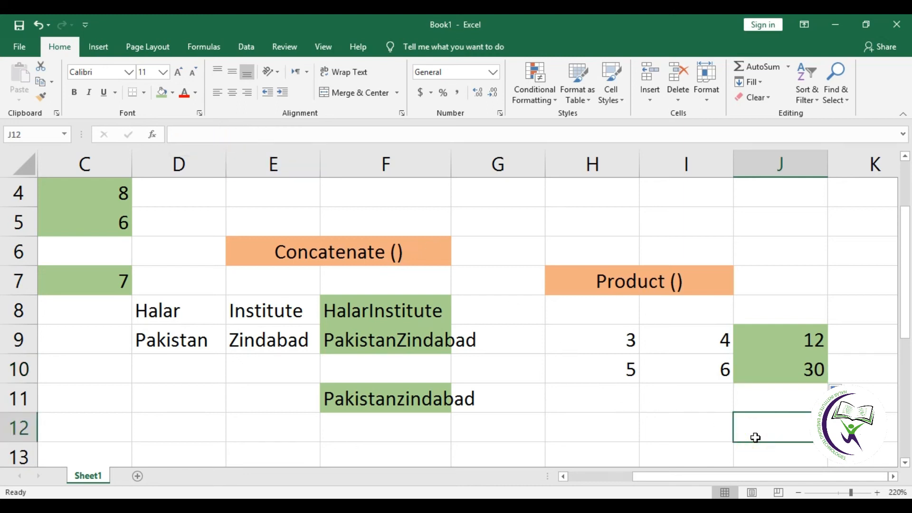
{"action": "type", "text": "="}
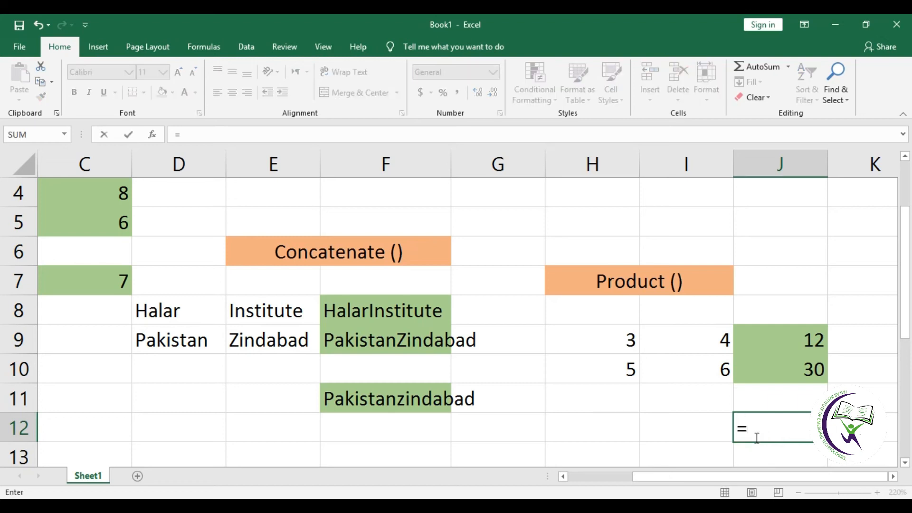
{"action": "type", "text": "produ"}
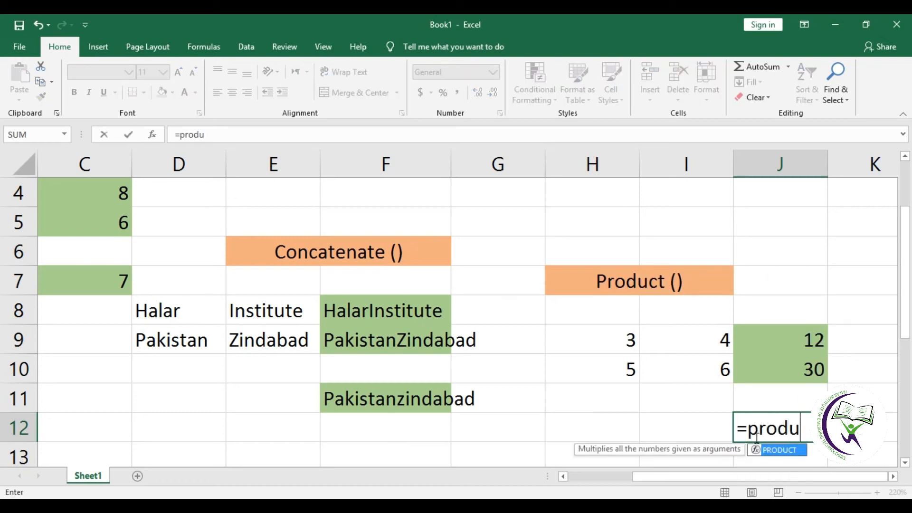
{"action": "key", "text": "Tab"}
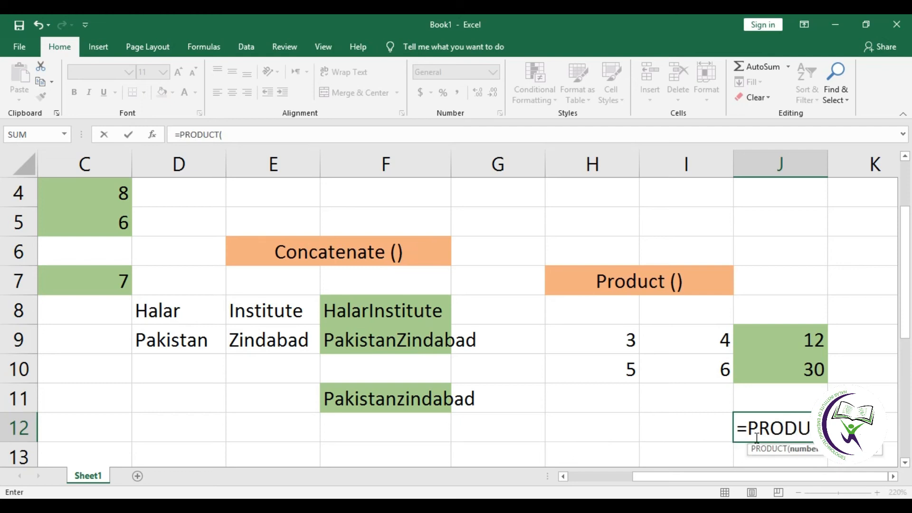
{"action": "type", "text": "5,"}
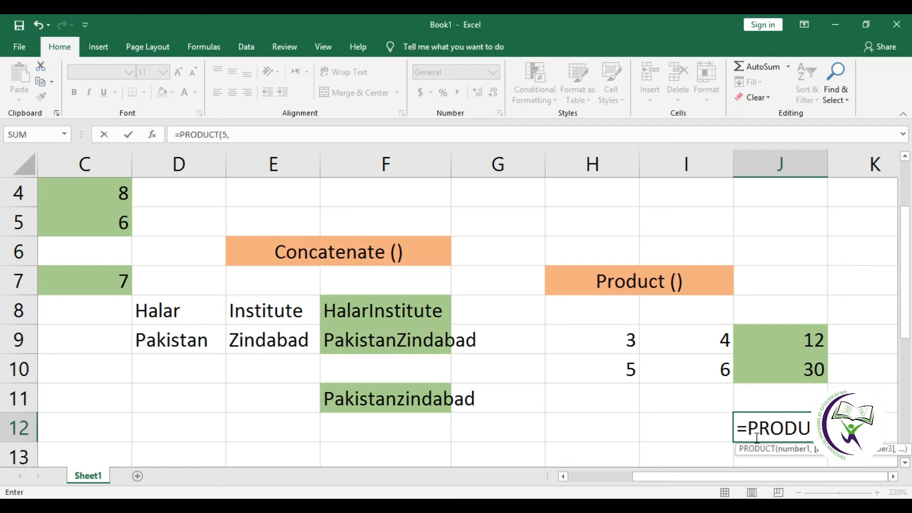
{"action": "type", "text": "6"}
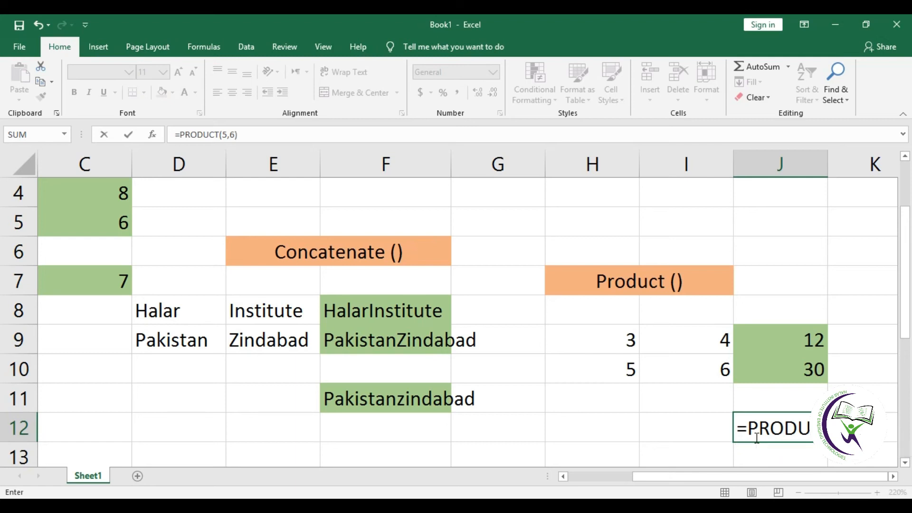
{"action": "key", "text": "Return"}
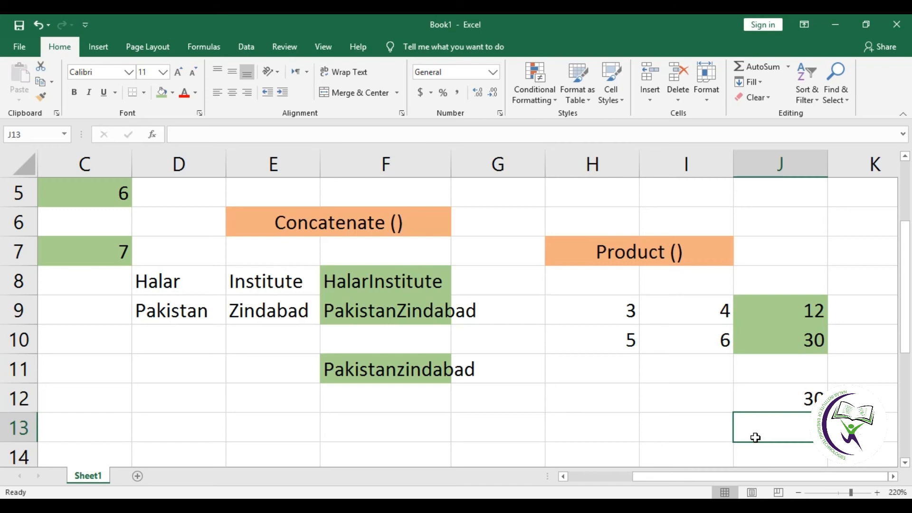
Fill cell J12 with the green used for the other results and reselect it to check its formula.
{"action": "left_click", "coordinate": [765, 394]}
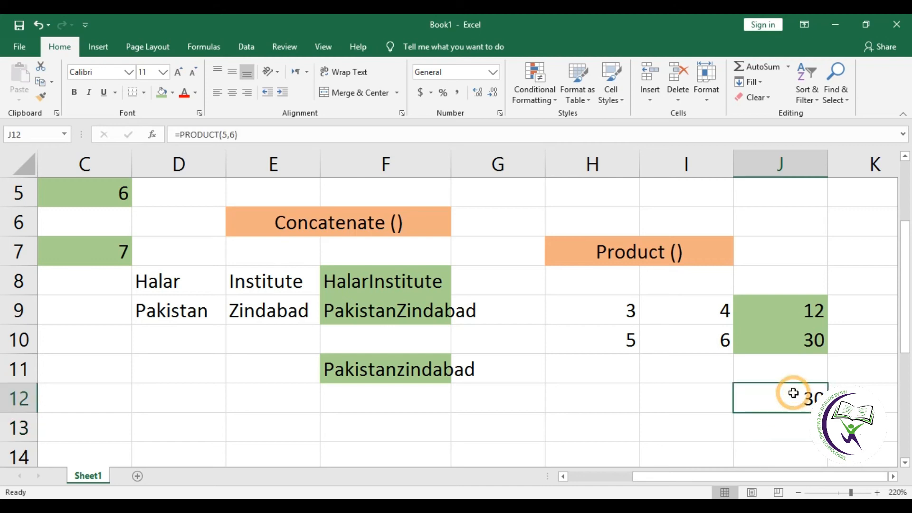
{"action": "left_click", "coordinate": [162, 93]}
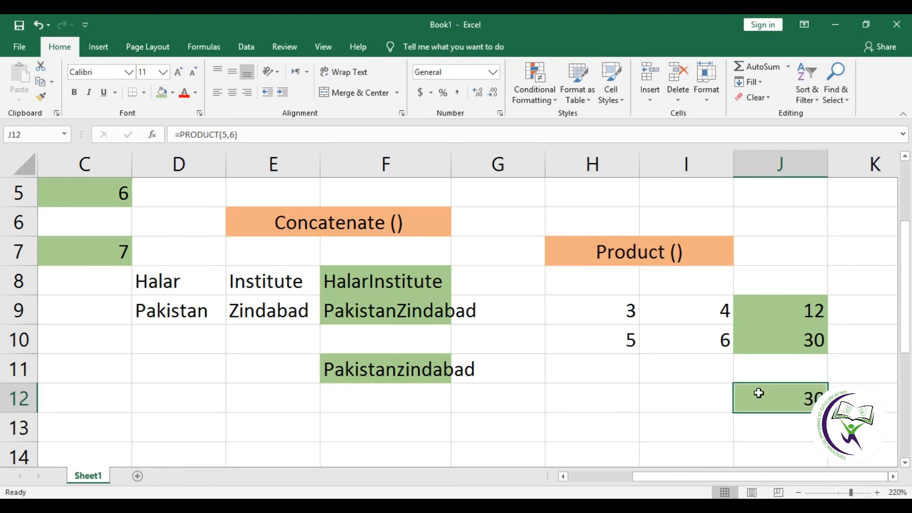
{"action": "left_click", "coordinate": [689, 399]}
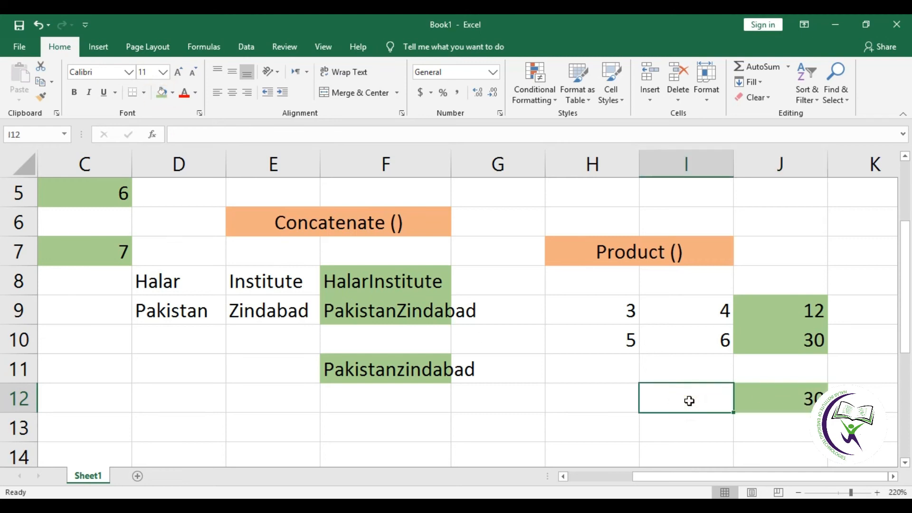
{"action": "left_click", "coordinate": [759, 398]}
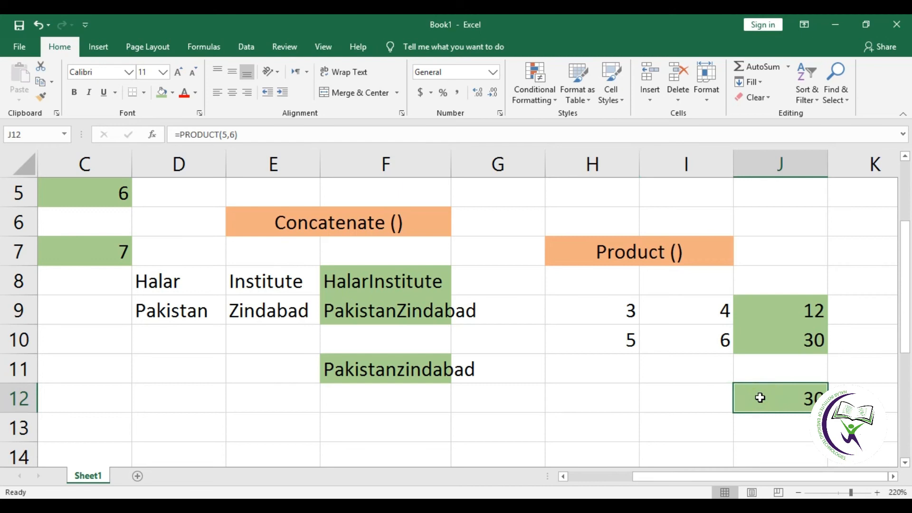
{"action": "left_click", "coordinate": [583, 322]}
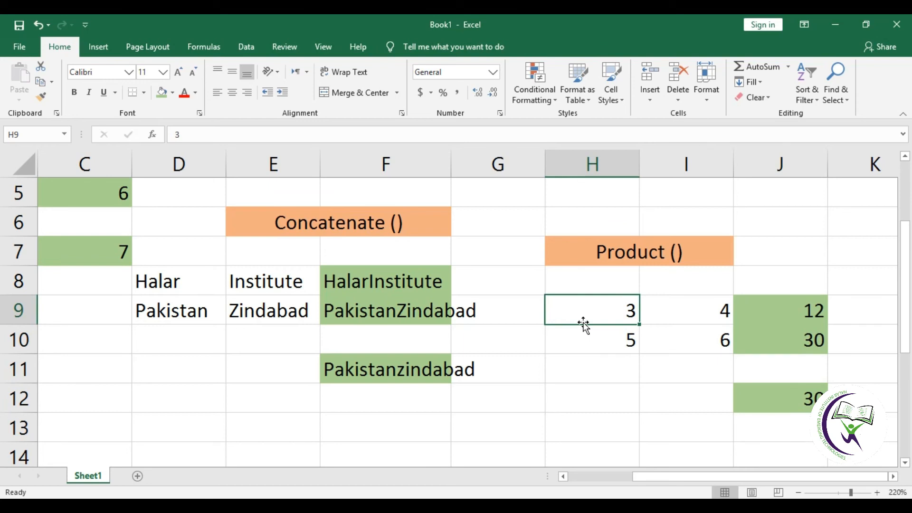
{"action": "left_click", "coordinate": [794, 397]}
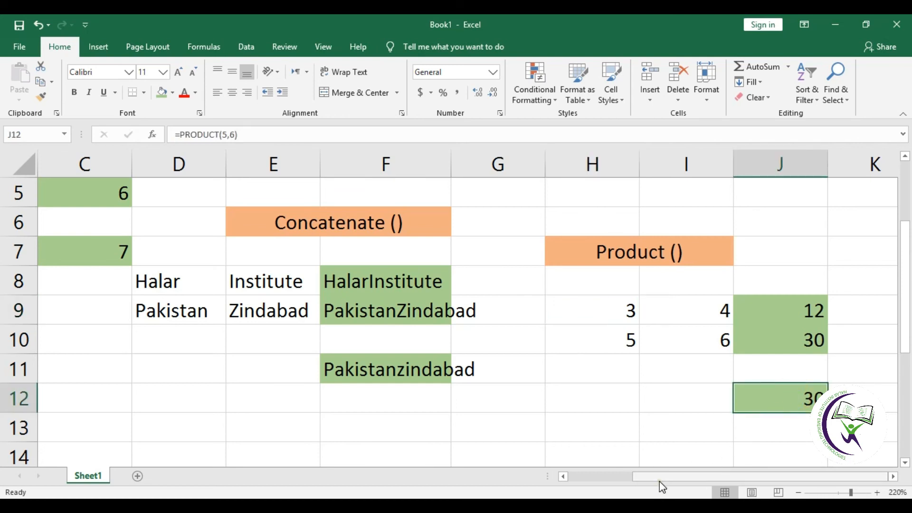
Return to cell A1 to review the function examples from the start of the sheet.
{"action": "left_click_drag", "start_coordinate": [659, 482], "coordinate": [584, 479]}
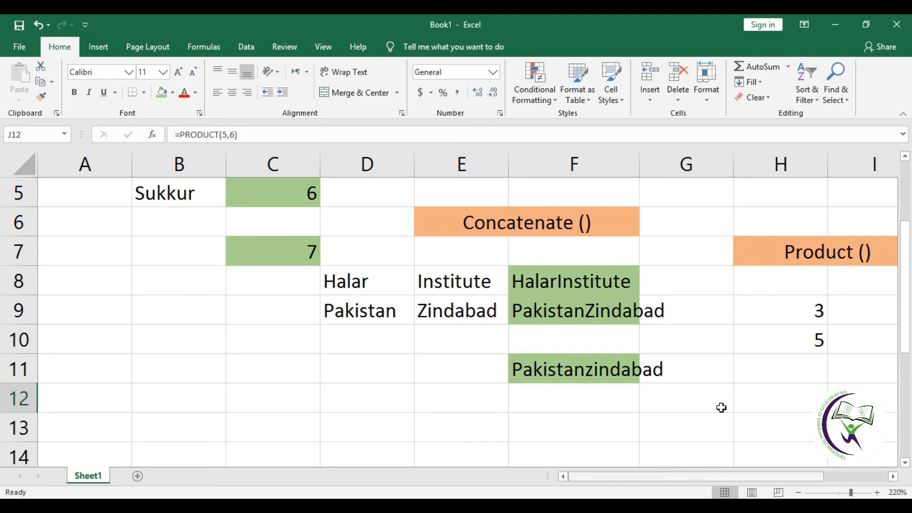
{"action": "left_click_drag", "start_coordinate": [906, 297], "coordinate": [906, 243]}
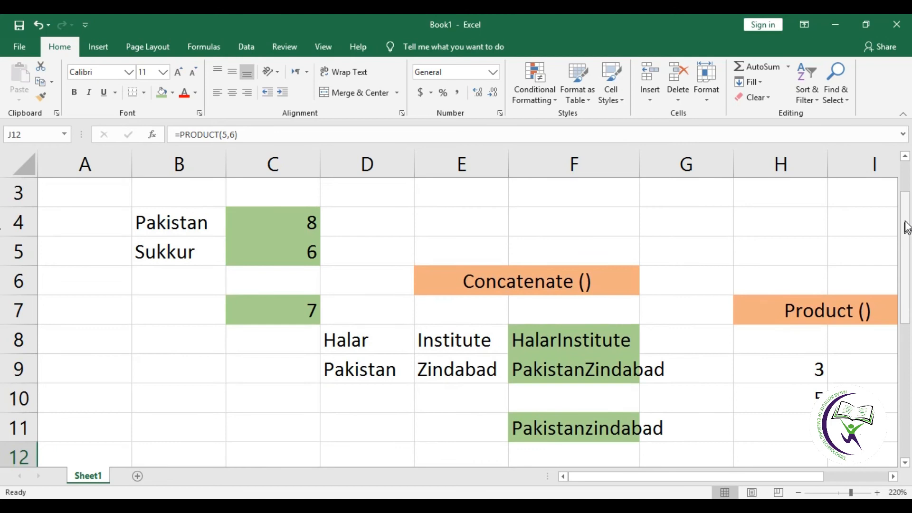
{"action": "key", "text": "Up"}
{"action": "key", "text": "Left"}
{"action": "key", "text": "Left"}
{"action": "key", "text": "Left"}
{"action": "key", "text": "Left"}
{"action": "key", "text": "Left"}
{"action": "key", "text": "Left"}
{"action": "key", "text": "Left"}
{"action": "key", "text": "Left"}
{"action": "key", "text": "Left"}
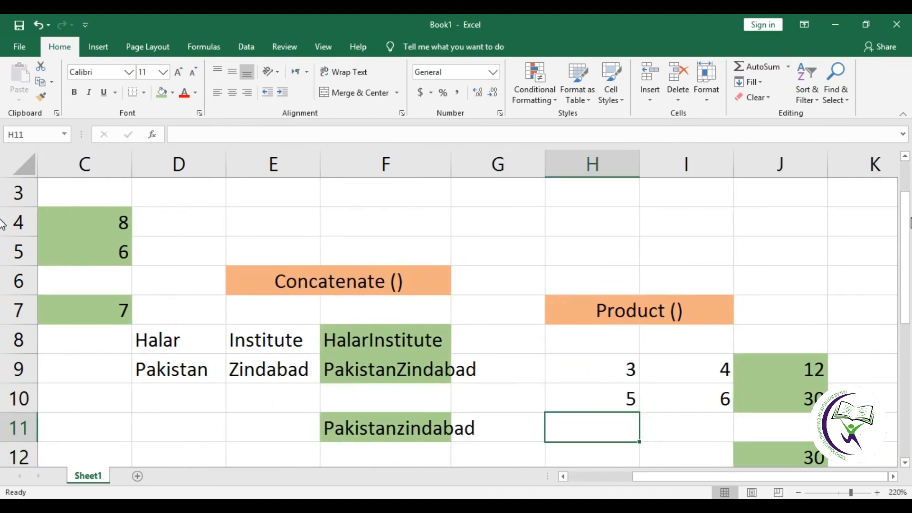
{"action": "key", "text": "Up"}
{"action": "key", "text": "Up"}
{"action": "key", "text": "Up"}
{"action": "key", "text": "Up"}
{"action": "key", "text": "Up"}
{"action": "key", "text": "Up"}
{"action": "key", "text": "Up"}
{"action": "key", "text": "Up"}
{"action": "key", "text": "Up"}
{"action": "key", "text": "Up"}
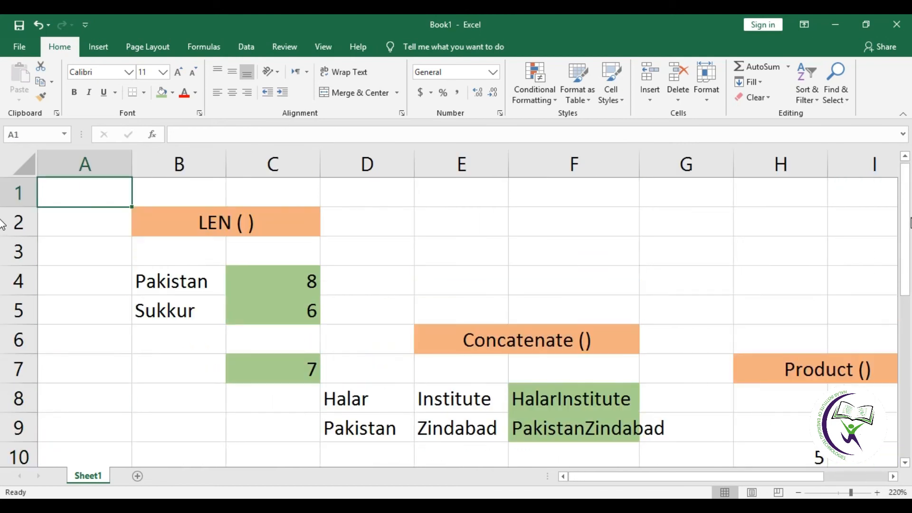
Inspect the LEN example, opening the cell-reference formula in C4 and the typed-text formula in C7.
{"action": "left_click", "coordinate": [288, 225]}
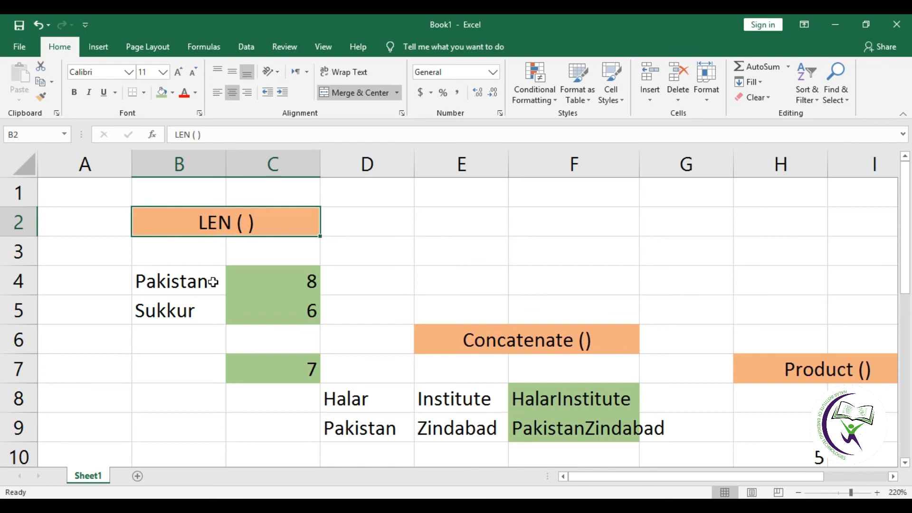
{"action": "left_click", "coordinate": [285, 278]}
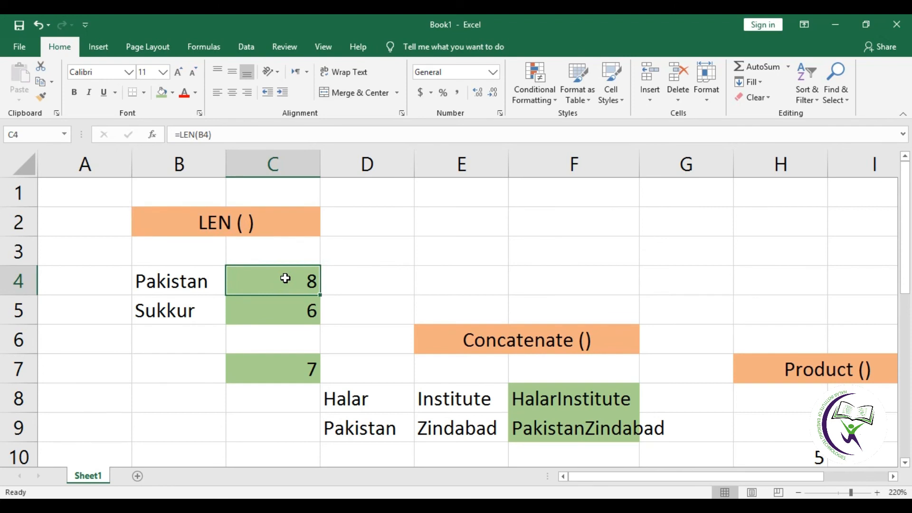
{"action": "double_click", "coordinate": [285, 278]}
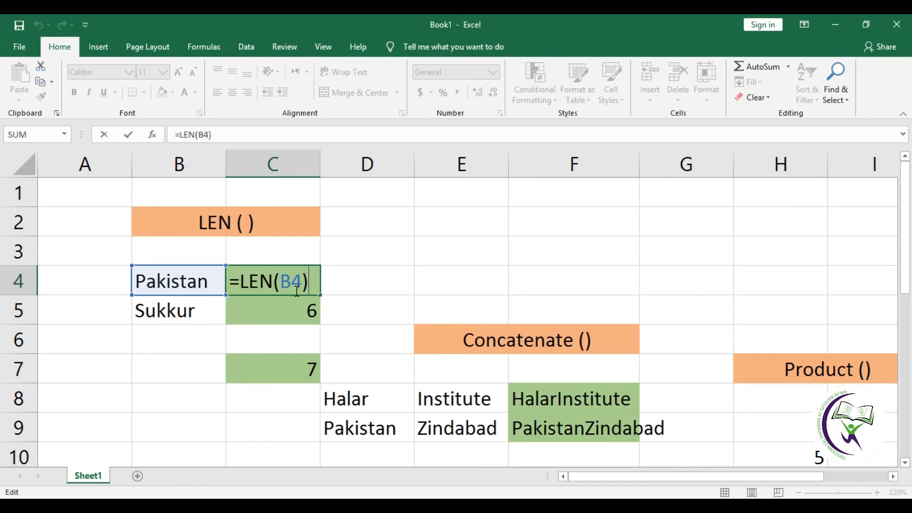
{"action": "key", "text": "Return"}
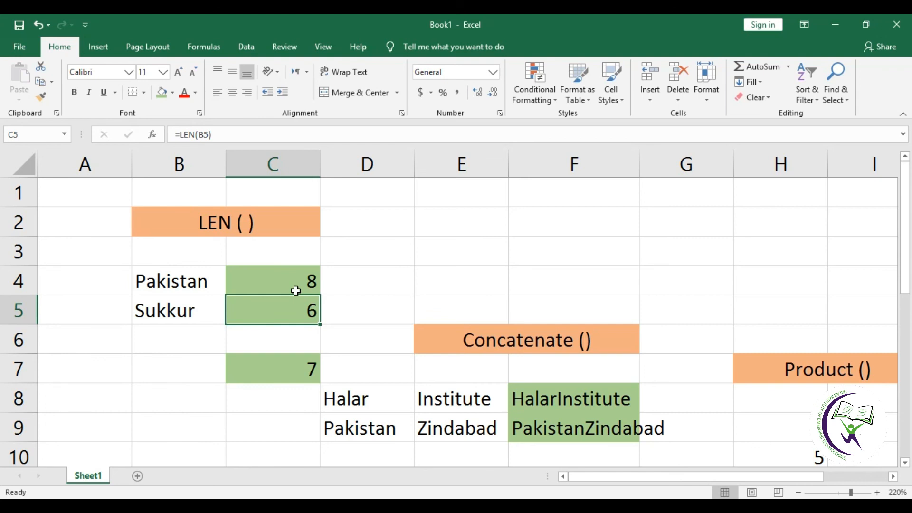
{"action": "left_click", "coordinate": [282, 372]}
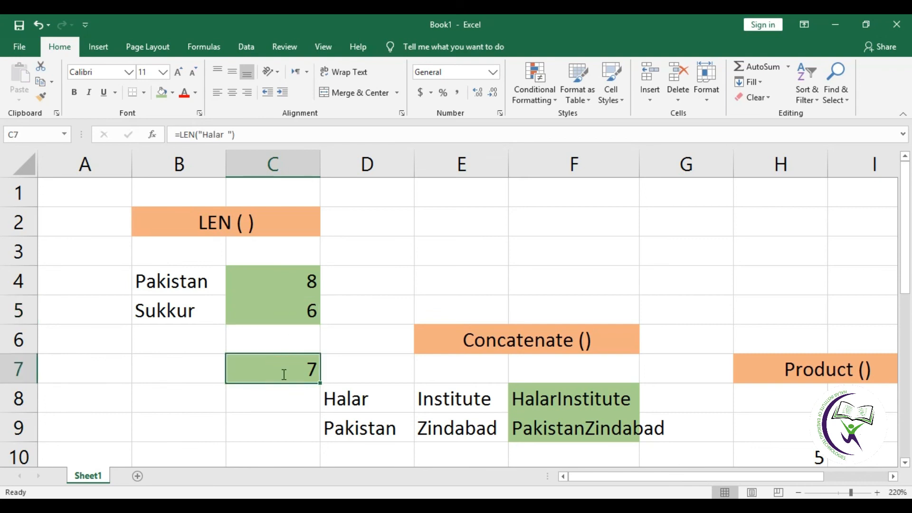
{"action": "key", "text": "F2"}
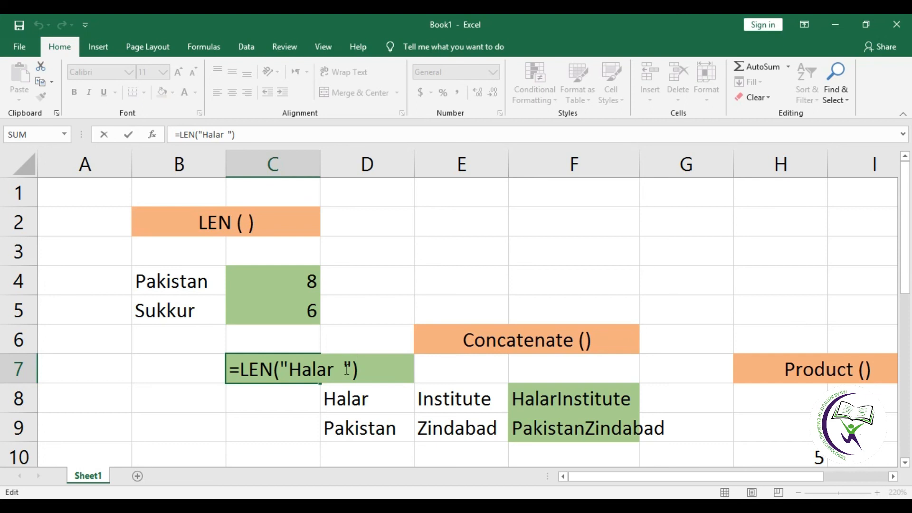
{"action": "key", "text": "Return"}
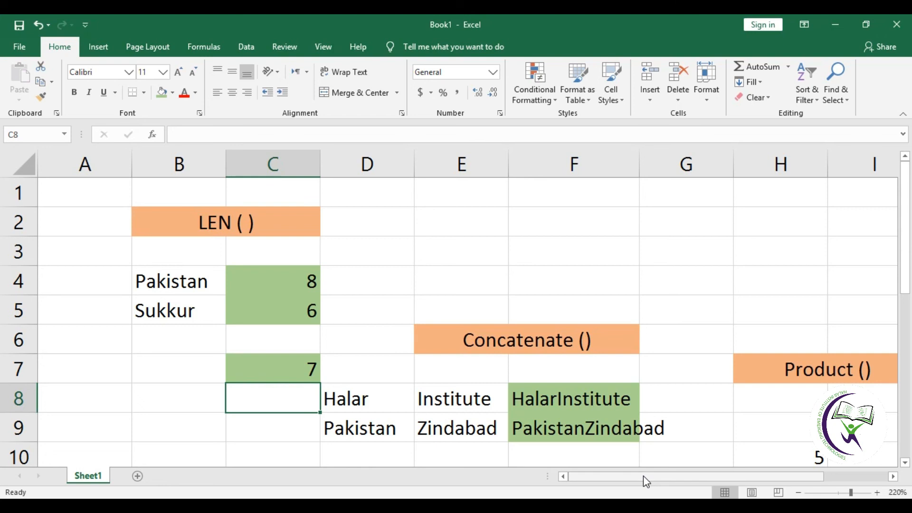
Inspect the Concatenate example, checking the source cells D8 and E8 and opening the formula in F8.
{"action": "left_click", "coordinate": [545, 335]}
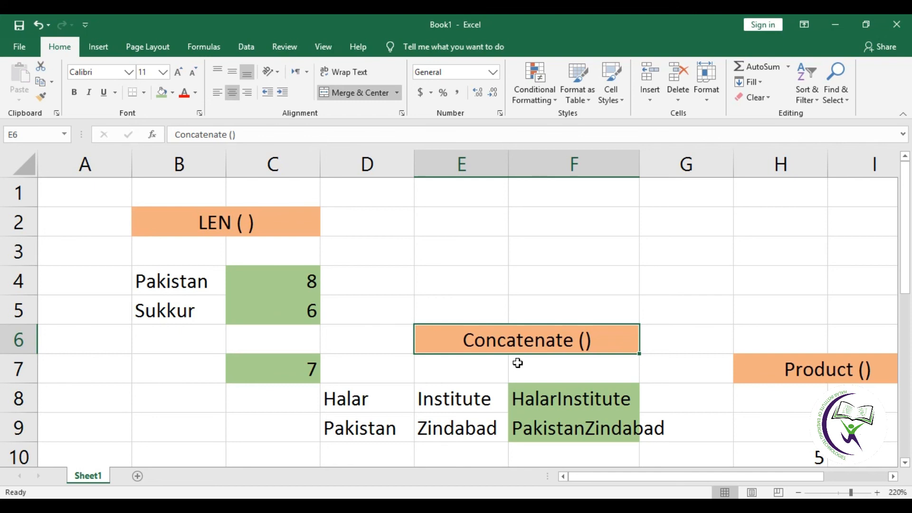
{"action": "left_click", "coordinate": [359, 401]}
{"action": "key", "text": "Right"}
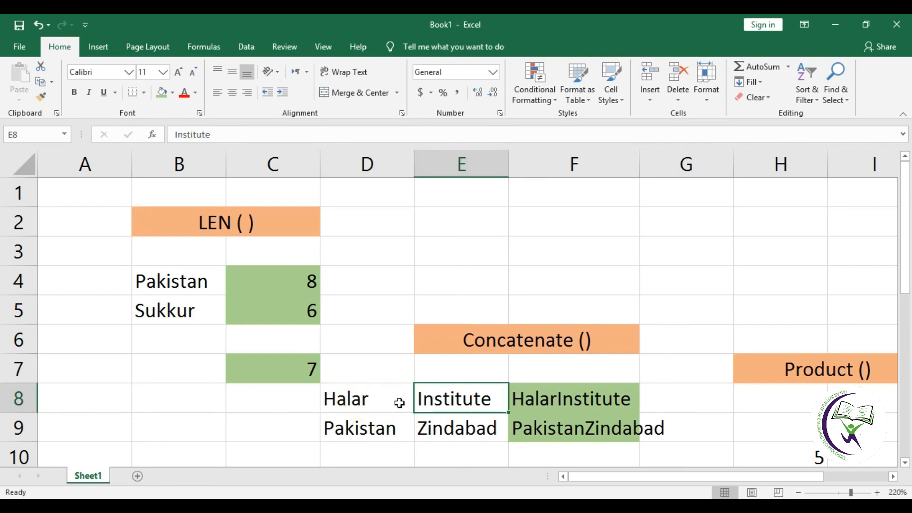
{"action": "left_click", "coordinate": [558, 398]}
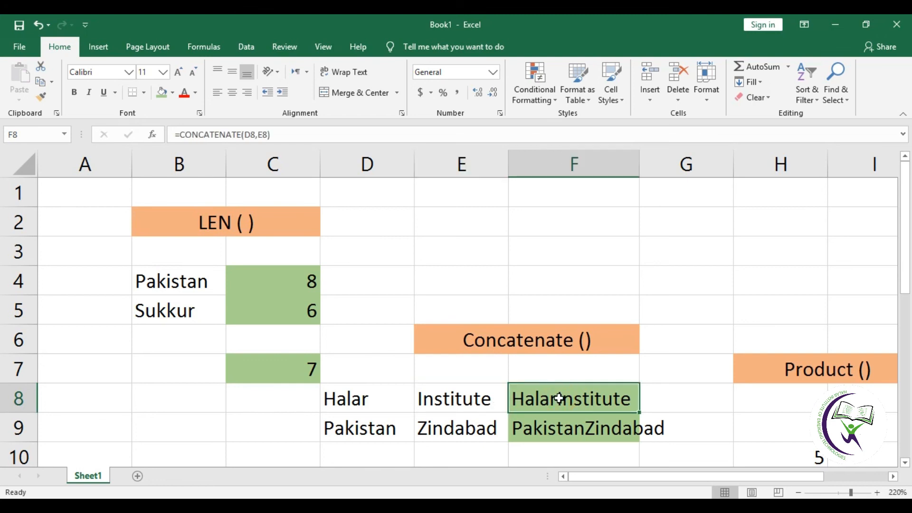
{"action": "key", "text": "F2"}
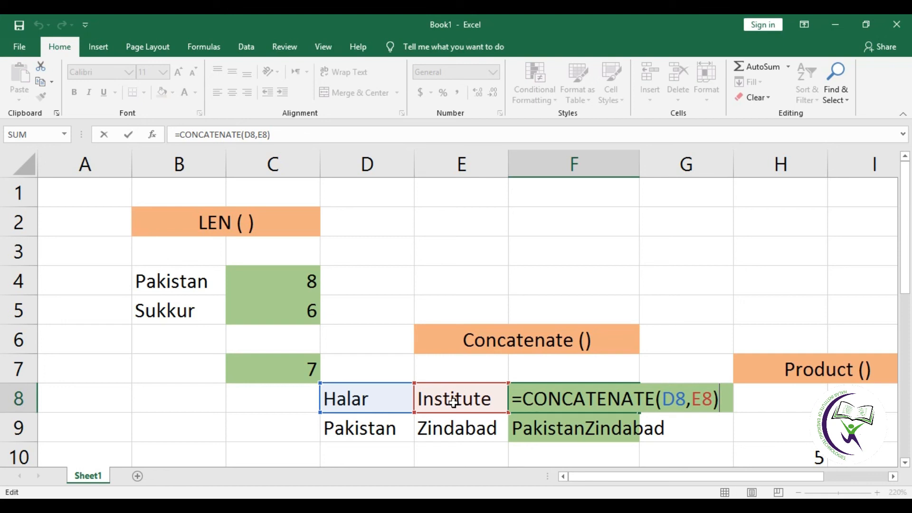
{"action": "key", "text": "Return"}
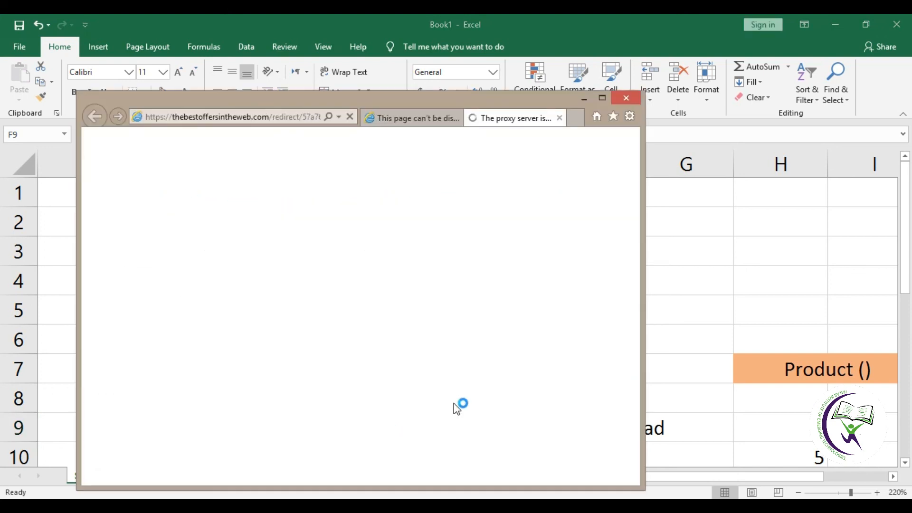
Close the pop-up browser window and compare the CONCATENATE formulas in cells F8 and F9.
{"action": "key", "text": "alt+F4"}
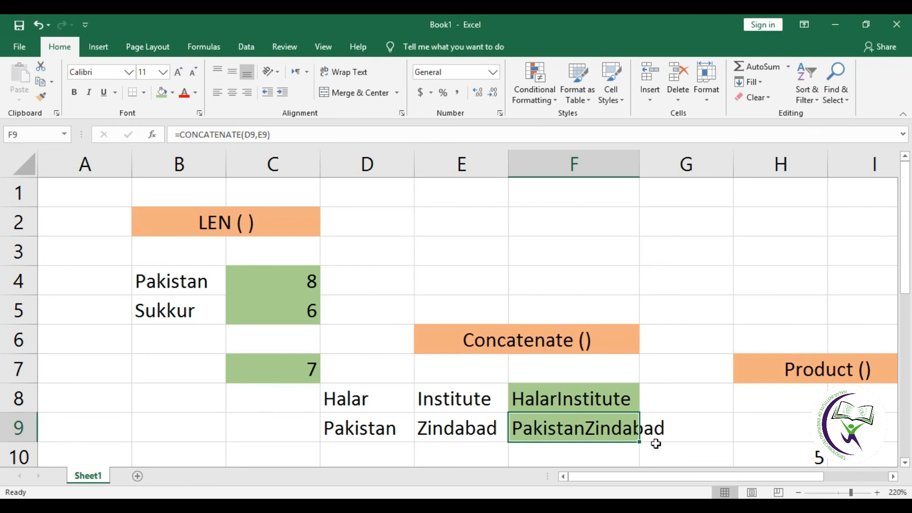
{"action": "left_click", "coordinate": [615, 403]}
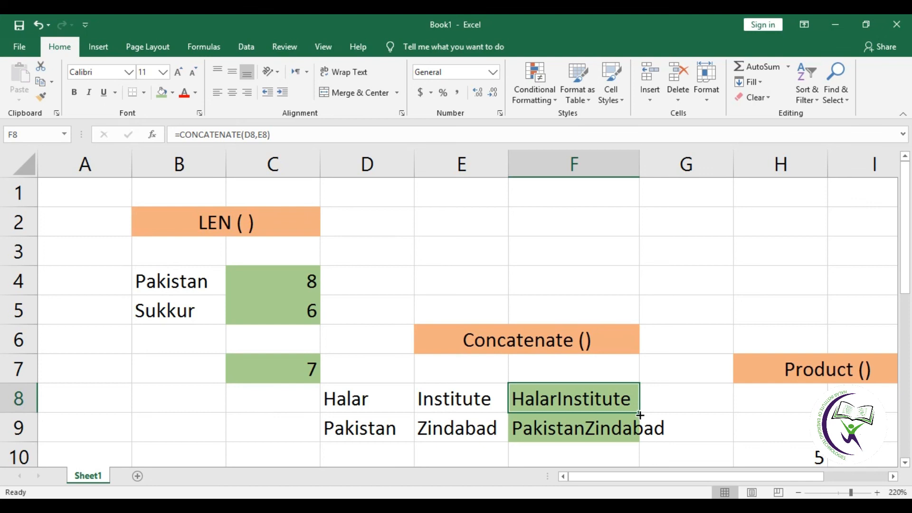
{"action": "left_click_drag", "start_coordinate": [640, 414], "coordinate": [639, 414]}
{"action": "left_click", "coordinate": [625, 439]}
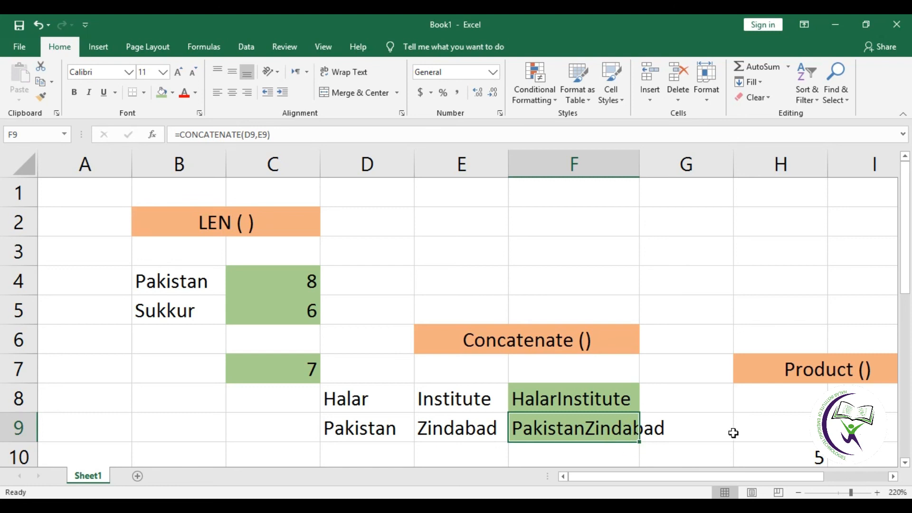
Inspect the Product example, checking the source cells H9 and I9 and opening the formula in J9.
{"action": "left_click", "coordinate": [825, 373]}
{"action": "scroll", "coordinate": [826, 373], "scroll_direction": "right", "scroll_amount": 3}
{"action": "left_click", "coordinate": [827, 373]}
{"action": "key", "text": "Left"}
{"action": "key", "text": "Left"}
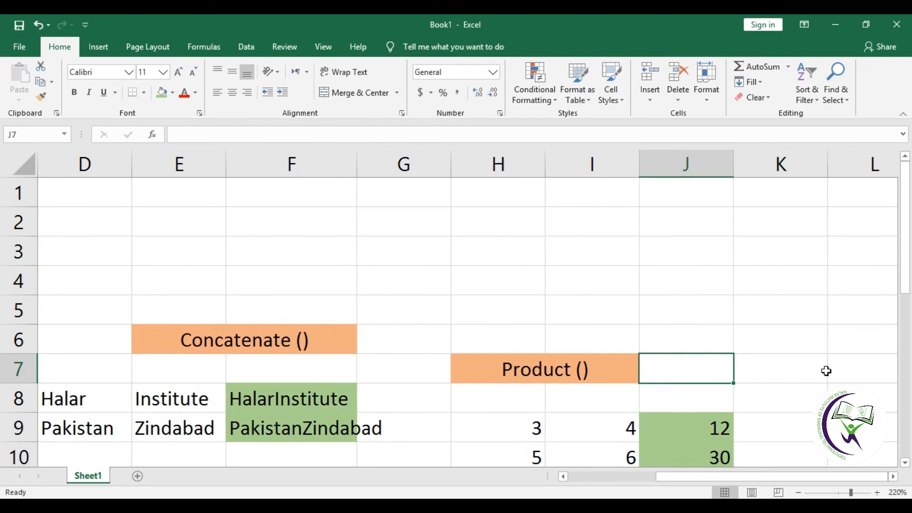
{"action": "key", "text": "Down"}
{"action": "key", "text": "Down"}
{"action": "key", "text": "Down"}
{"action": "key", "text": "Down"}
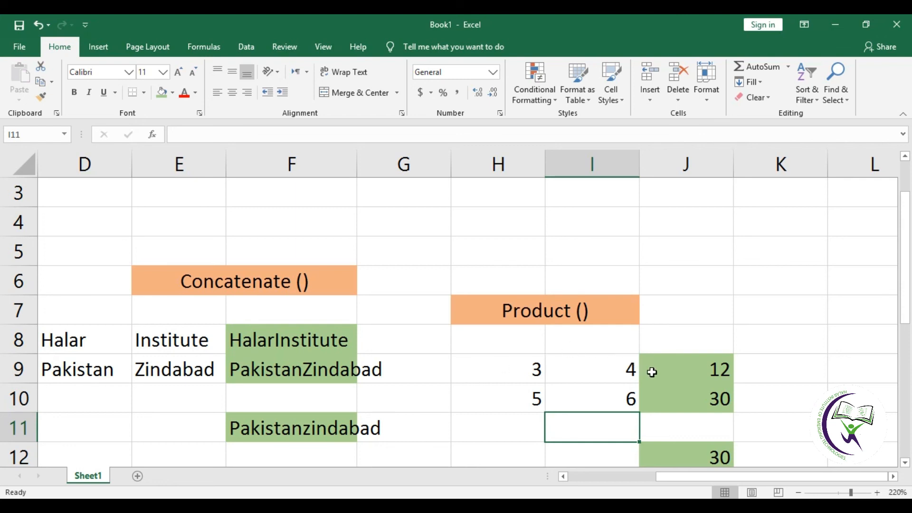
{"action": "left_click", "coordinate": [524, 369]}
{"action": "key", "text": "Right"}
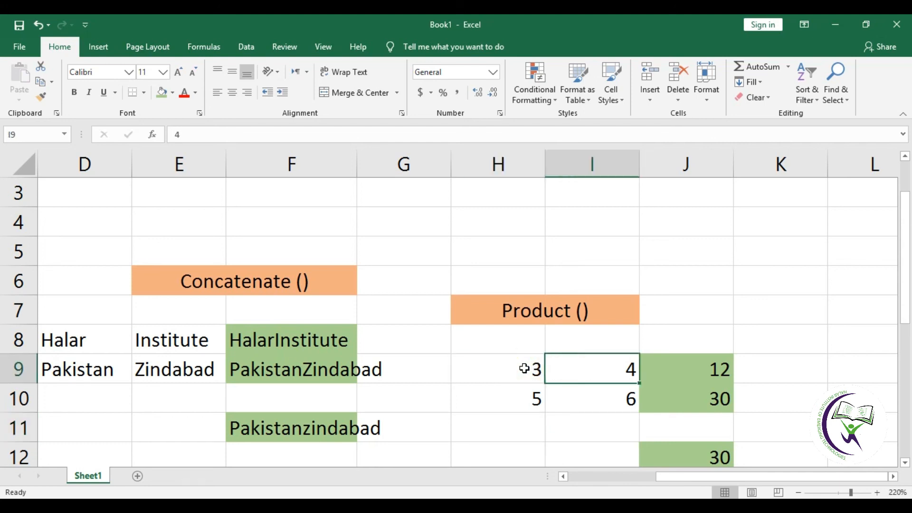
{"action": "key", "text": "Right"}
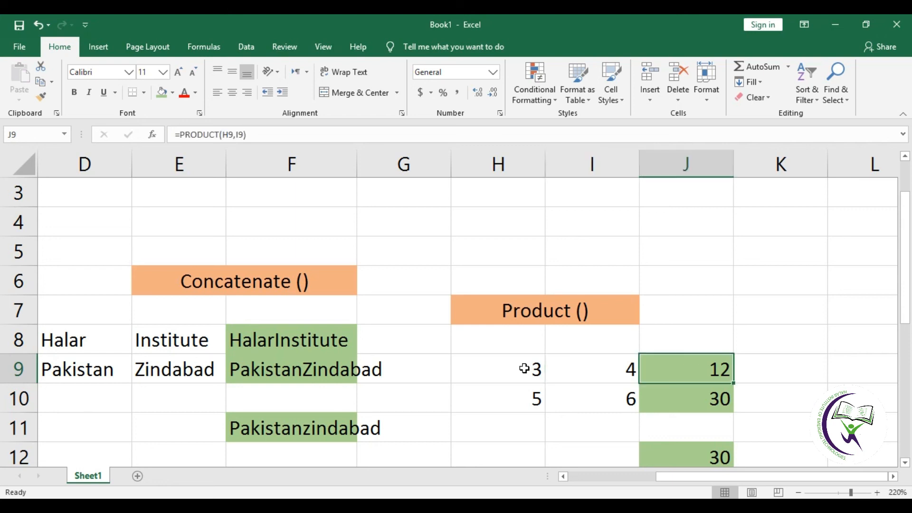
{"action": "key", "text": "F2"}
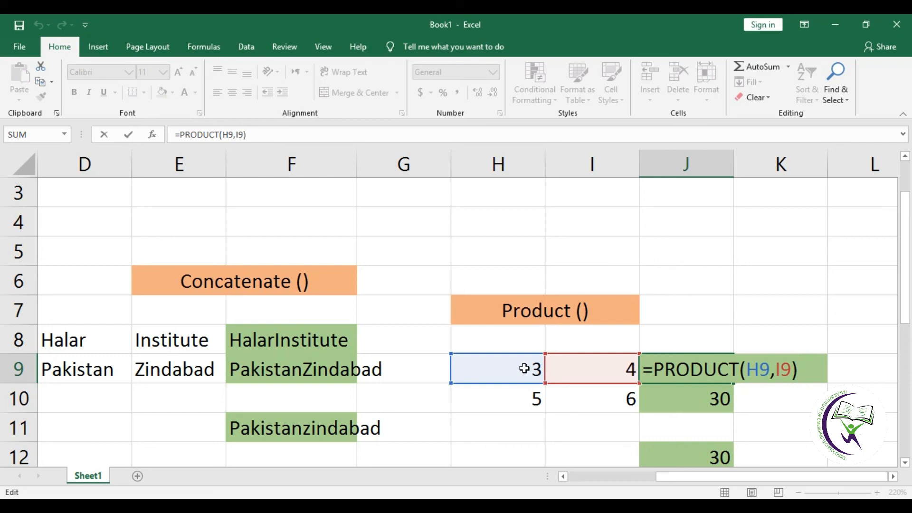
{"action": "key", "text": "Return"}
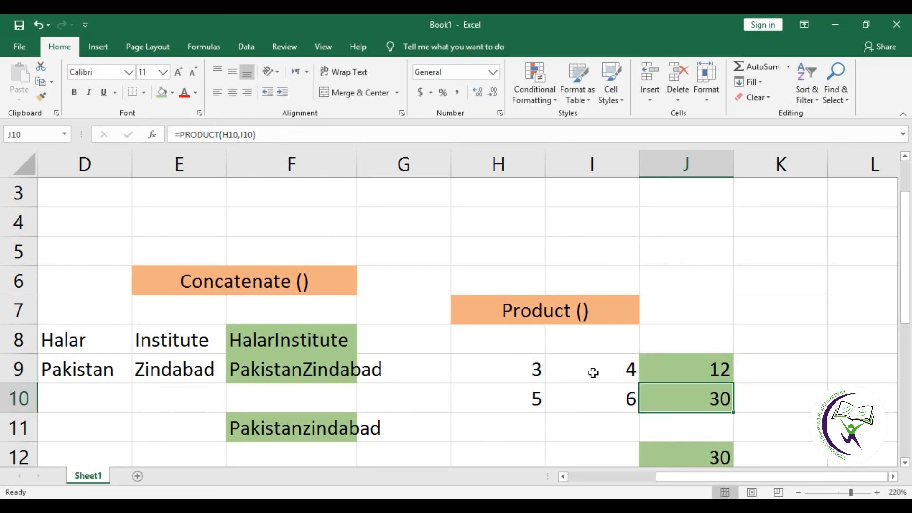
Change the first pair of Product example values to 4 in H9 and 7 in I9.
{"action": "left_click", "coordinate": [593, 371]}
{"action": "left_click", "coordinate": [526, 369]}
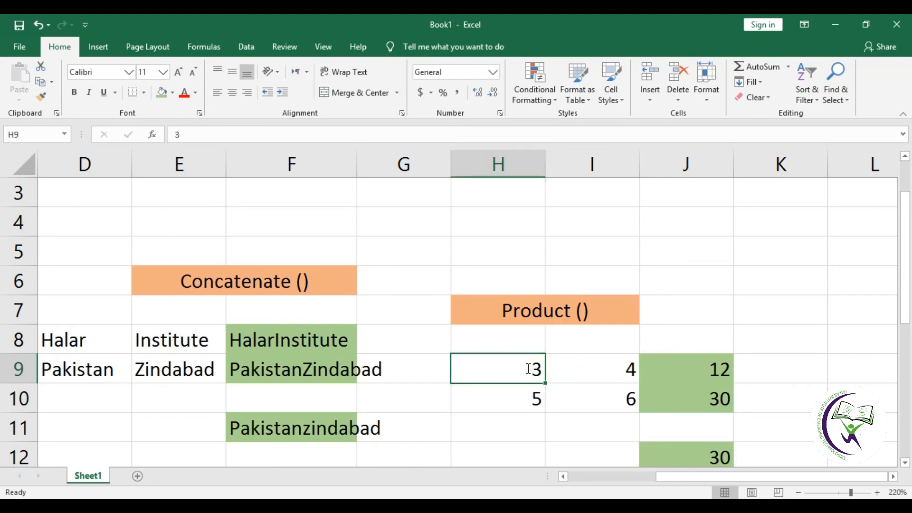
{"action": "type", "text": "4"}
{"action": "key", "text": "Tab"}
{"action": "left_click", "coordinate": [580, 367]}
{"action": "type", "text": "7"}
{"action": "key", "text": "Return"}
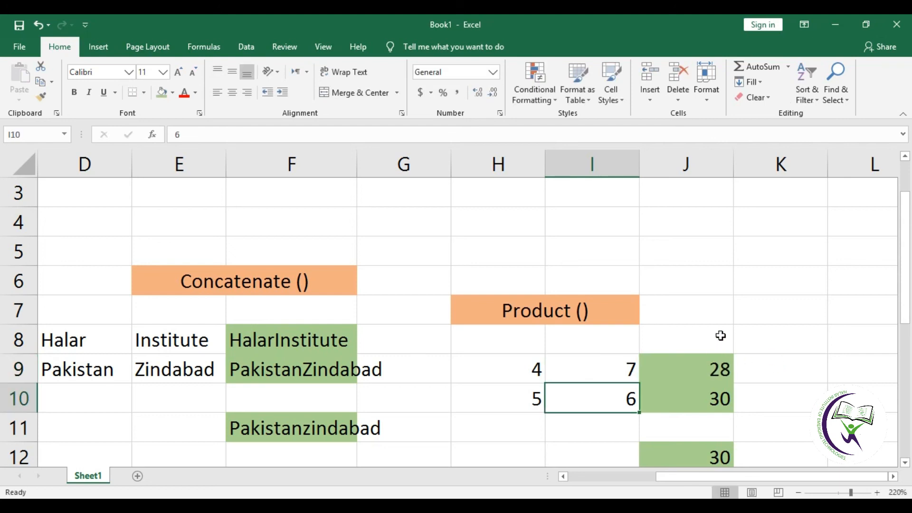
Enter the values 3 in H4 and 4 in I4 above the Product example.
{"action": "left_click", "coordinate": [593, 218]}
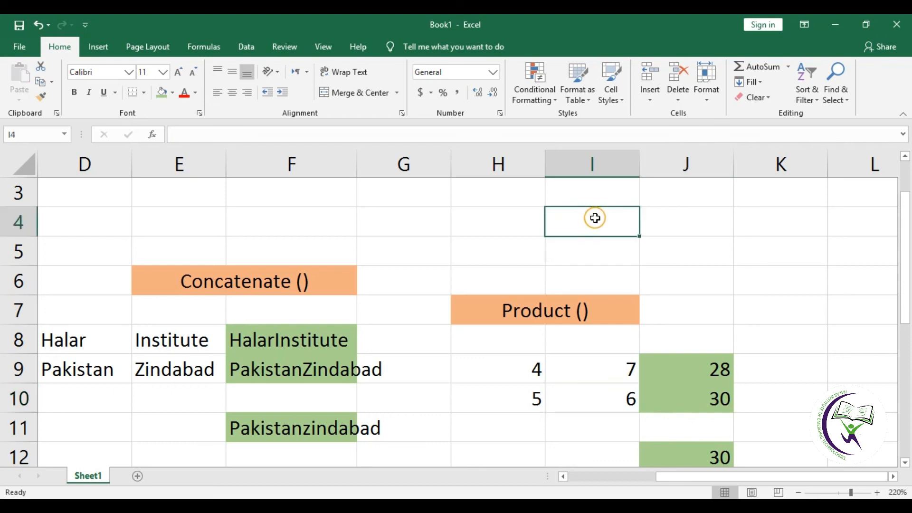
{"action": "left_click", "coordinate": [483, 230]}
{"action": "type", "text": "3"}
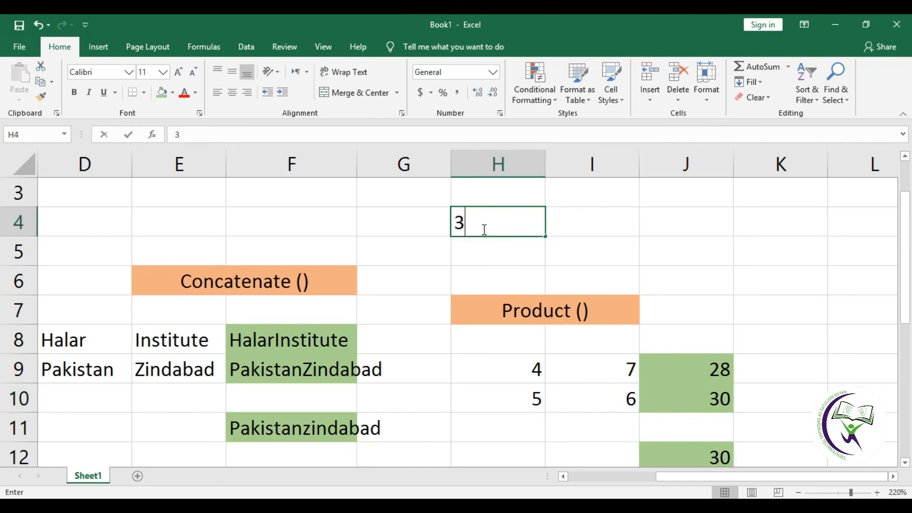
{"action": "key", "text": "Tab"}
{"action": "type", "text": "4"}
{"action": "key", "text": "Tab"}
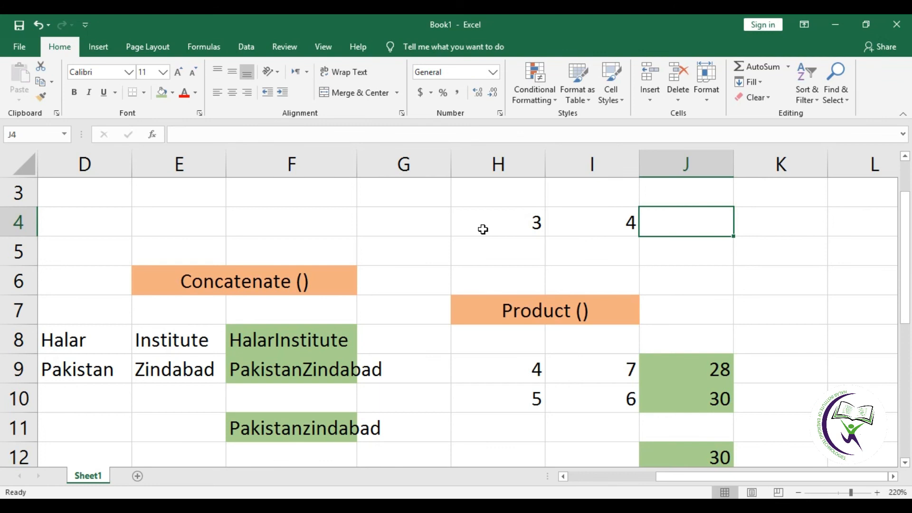
Multiply the two values in J4 with the formula =H4*I4, and select J9 to compare it with the PRODUCT formula.
{"action": "key", "text": "Left"}
{"action": "key", "text": "Left"}
{"action": "key", "text": "Right"}
{"action": "key", "text": "Right"}
{"action": "type", "text": "="}
{"action": "key", "text": "Left"}
{"action": "key", "text": "Left"}
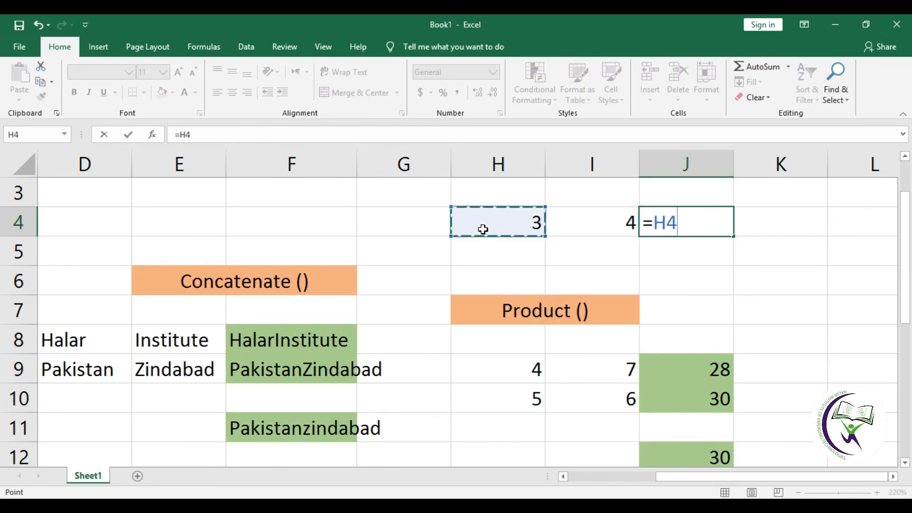
{"action": "type", "text": "*"}
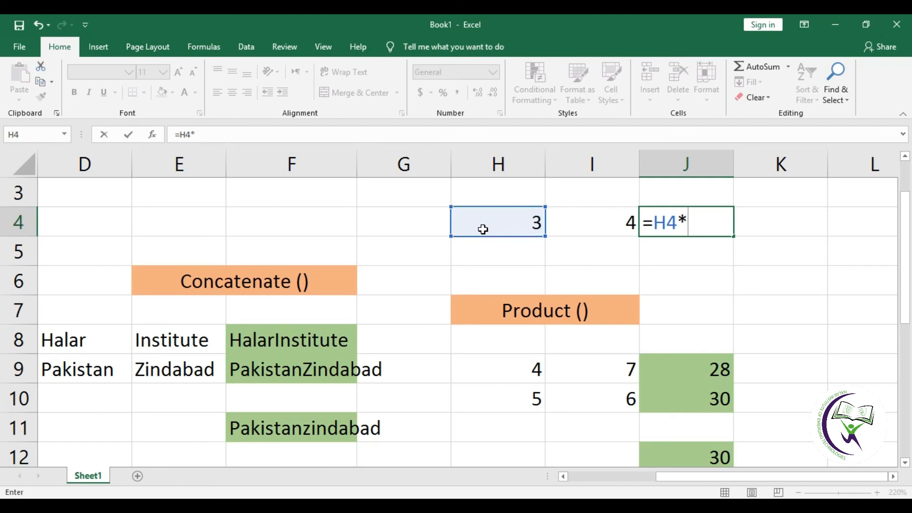
{"action": "key", "text": "Right"}
{"action": "key", "text": "Left"}
{"action": "key", "text": "Left"}
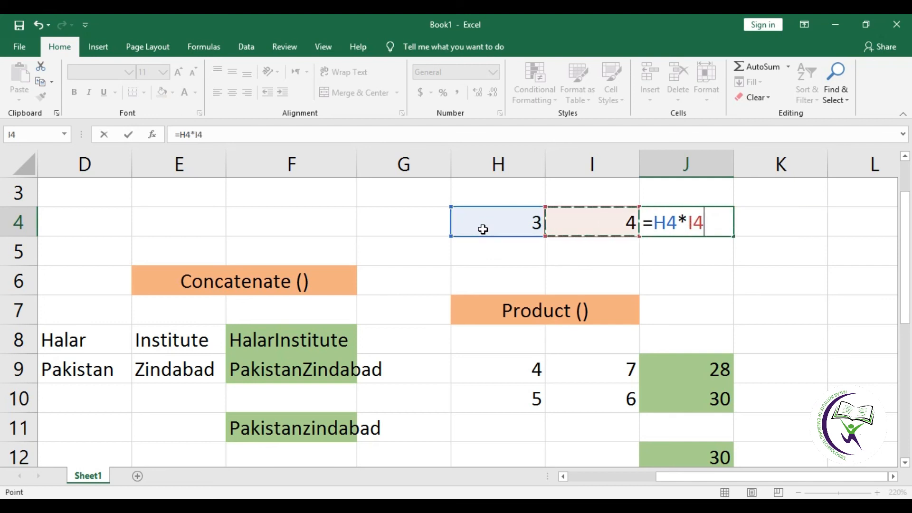
{"action": "key", "text": "Return"}
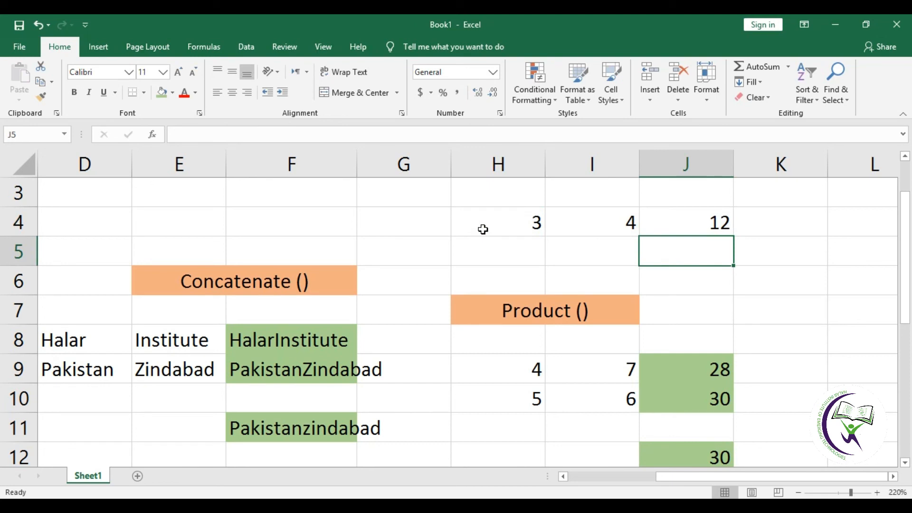
{"action": "left_click", "coordinate": [674, 375]}
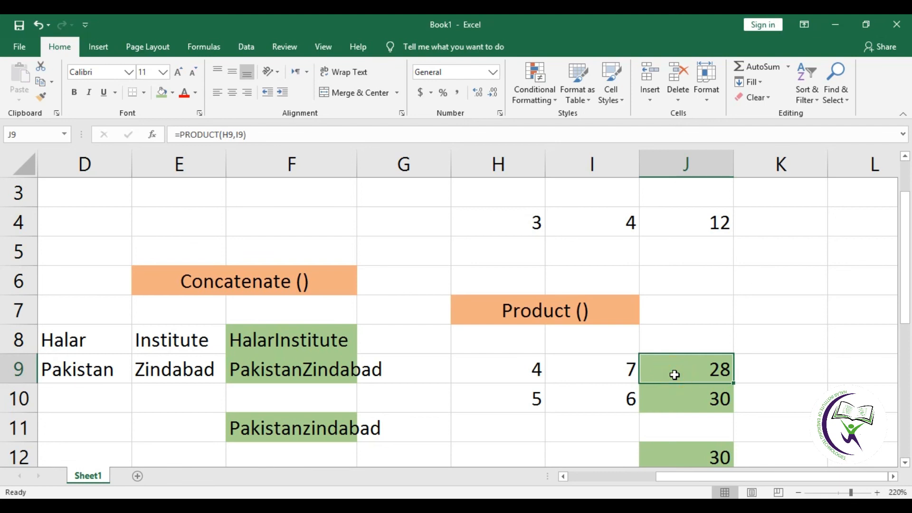